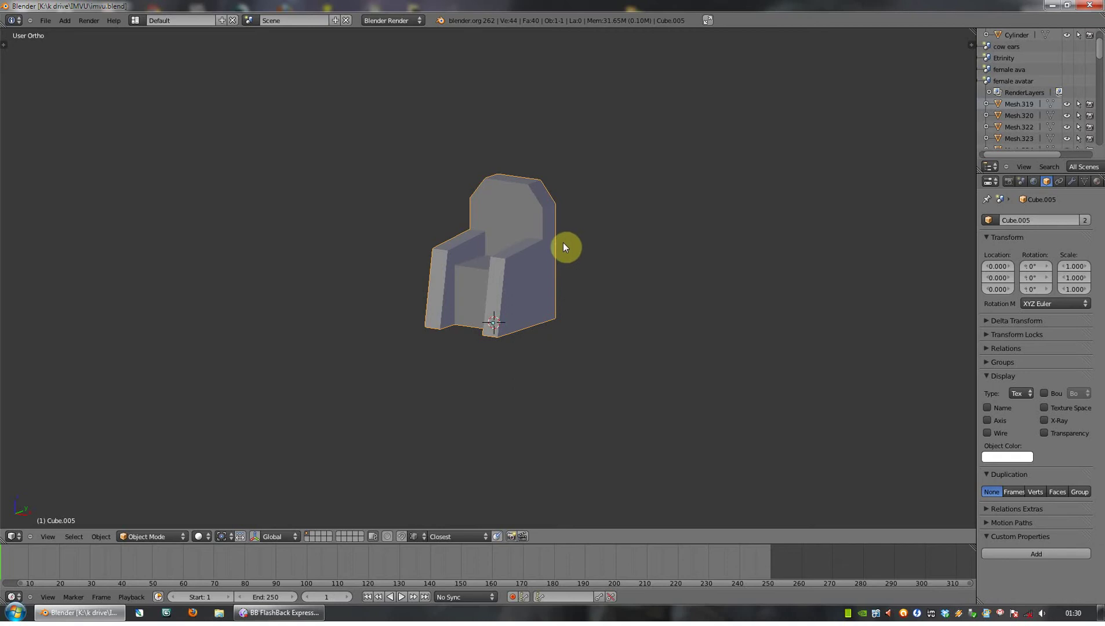
Install the XMF exporter add-on from EG_IMVU_XMF_export.py in the D:\Blender Export folder
{"action": "mouse_move", "coordinate": [562, 251]}
{"action": "middle_mouse_down"}
{"action": "mouse_move", "coordinate": [593, 262]}
{"action": "mouse_move", "coordinate": [570, 257]}
{"action": "middle_mouse_up"}
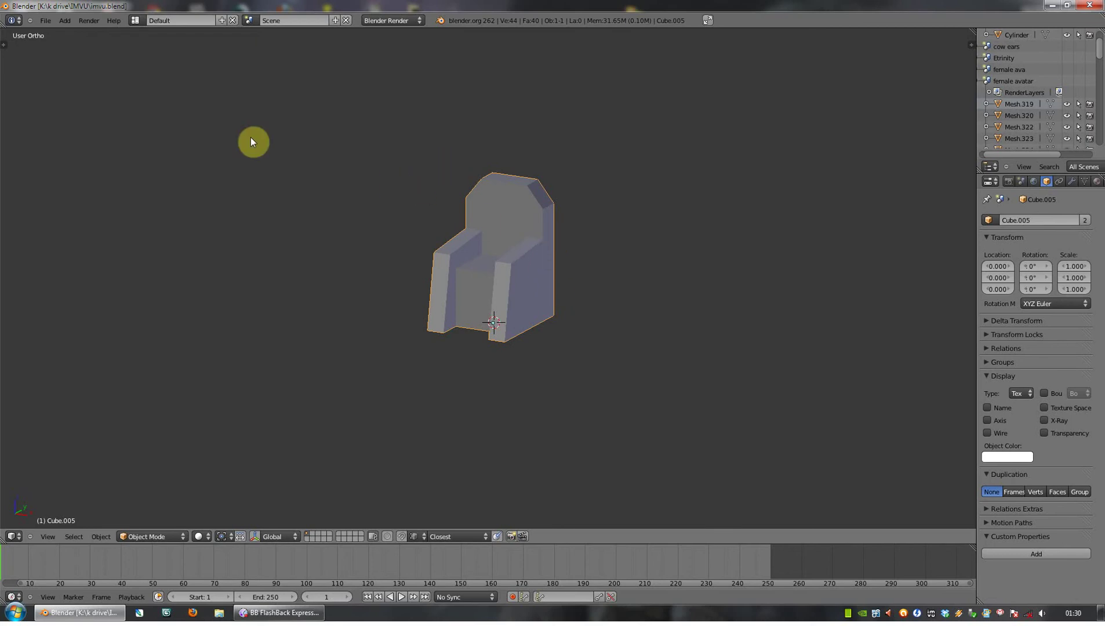
{"action": "left_click", "coordinate": [48, 20]}
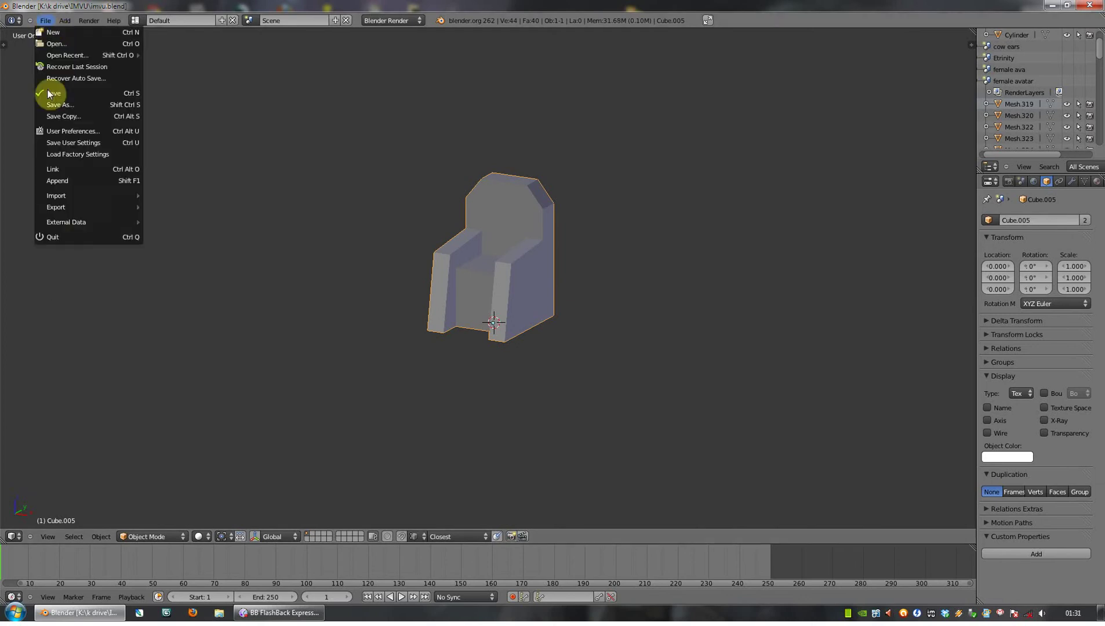
{"action": "mouse_move", "coordinate": [68, 212]}
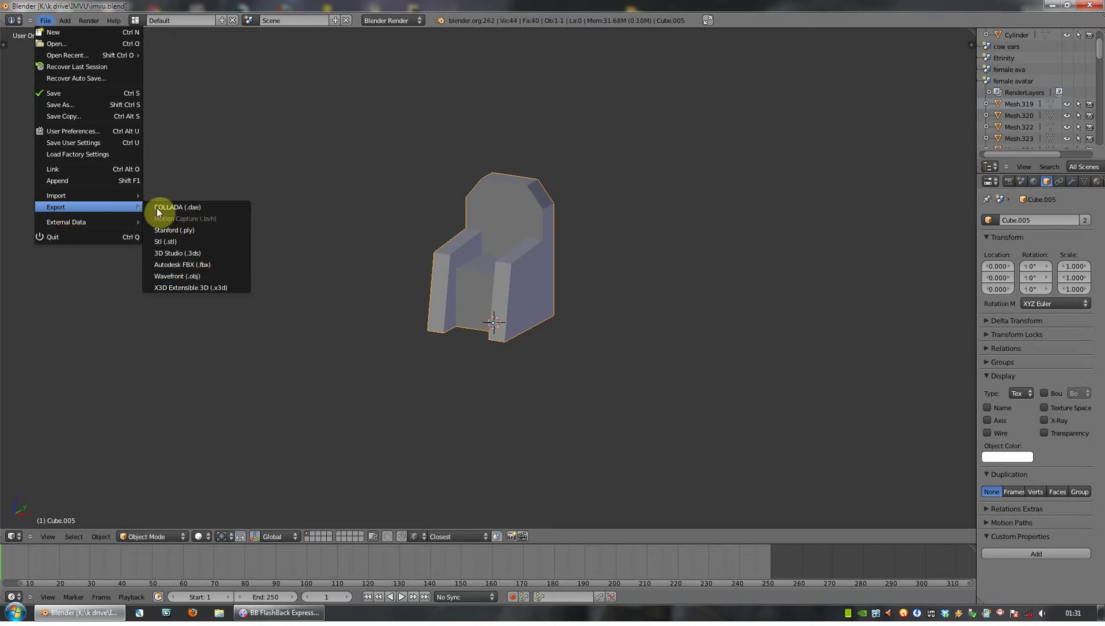
{"action": "left_click", "coordinate": [79, 134]}
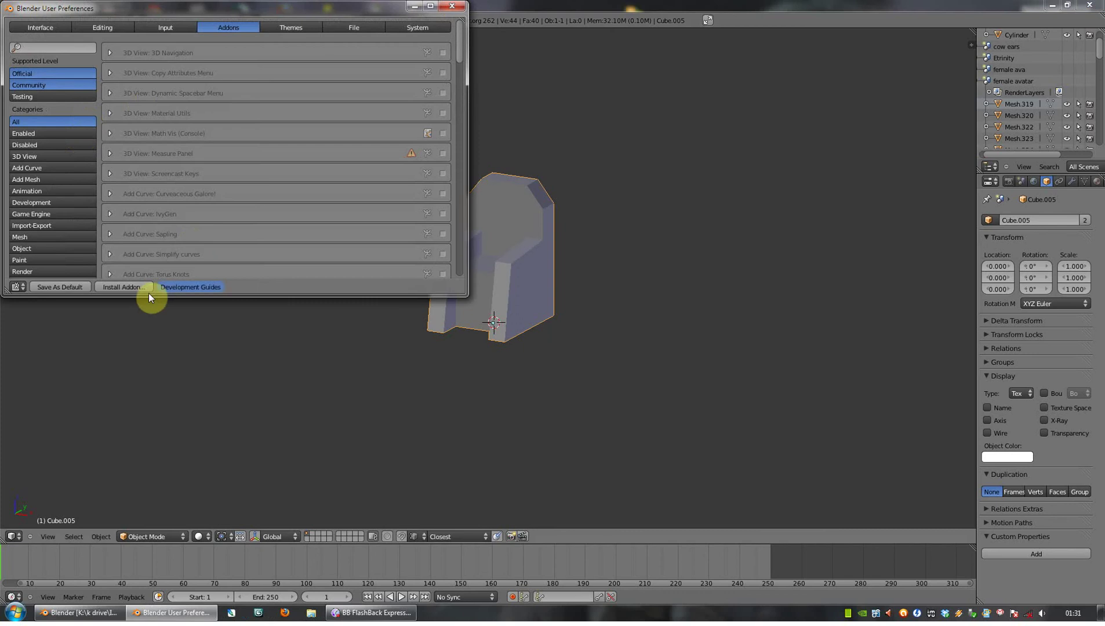
{"action": "left_click", "coordinate": [132, 288]}
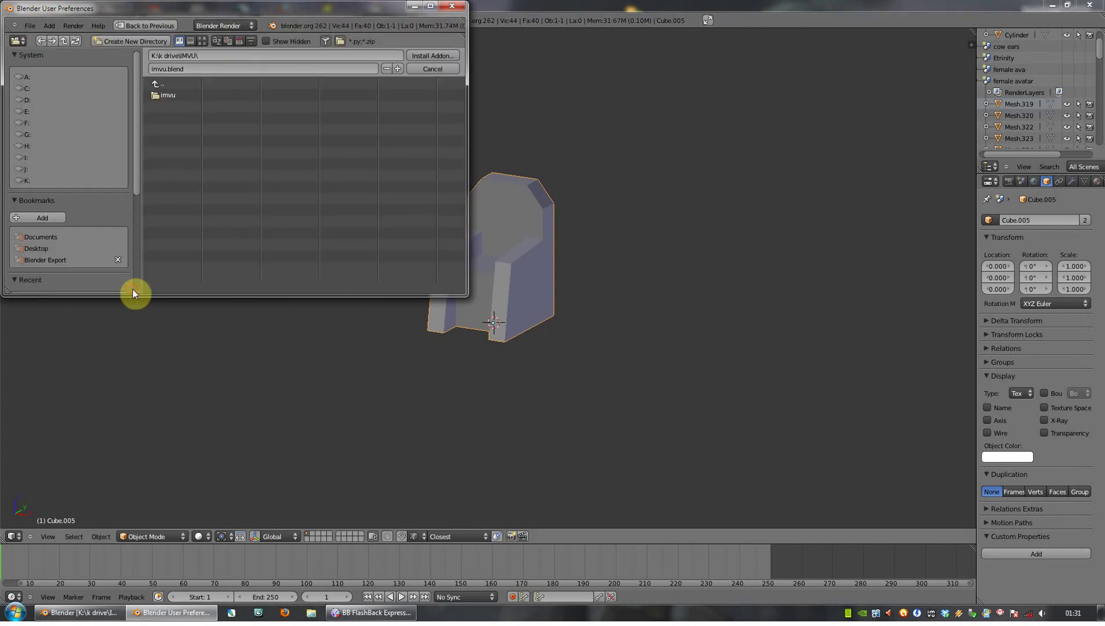
{"action": "left_click", "coordinate": [41, 261]}
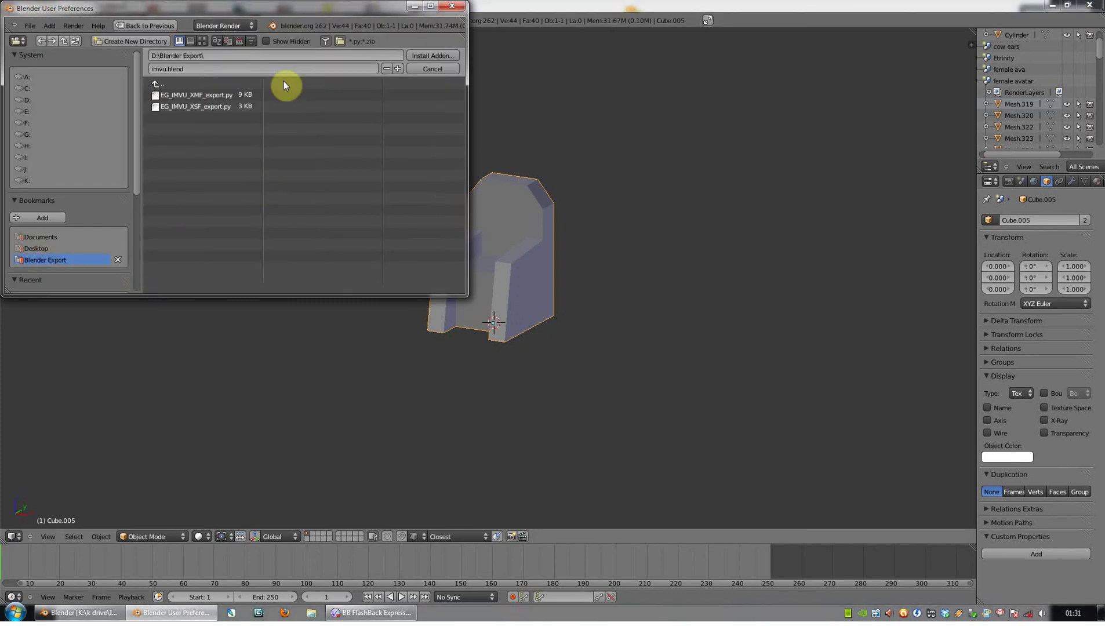
{"action": "double_click", "coordinate": [196, 96]}
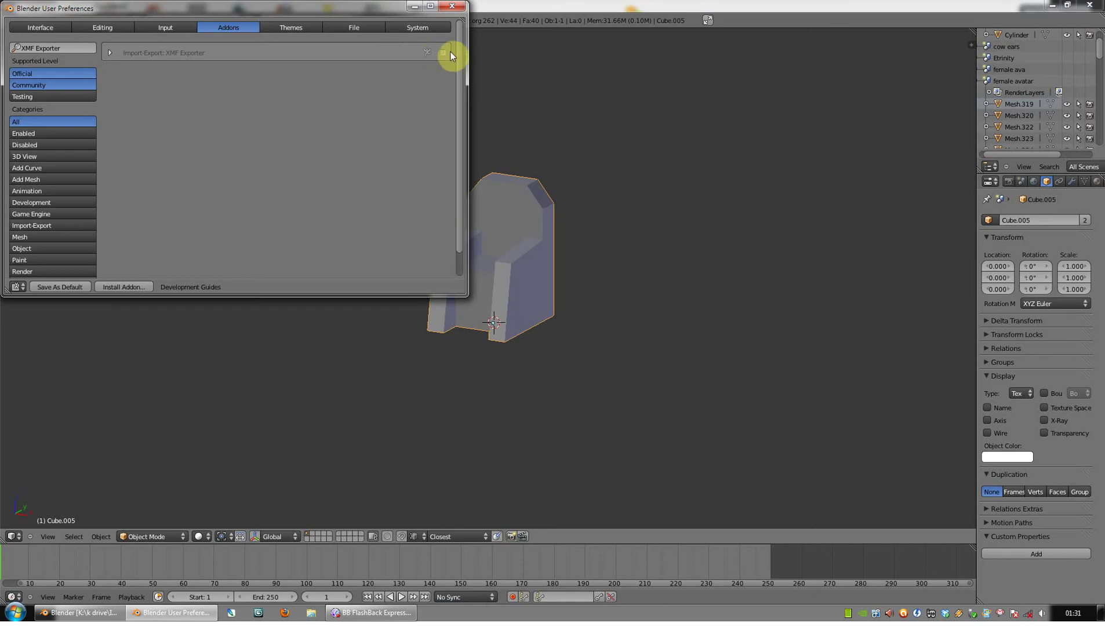
Enable the Import-Export: XMF Exporter add-on and save the user preferences as default
{"action": "left_click", "coordinate": [110, 54]}
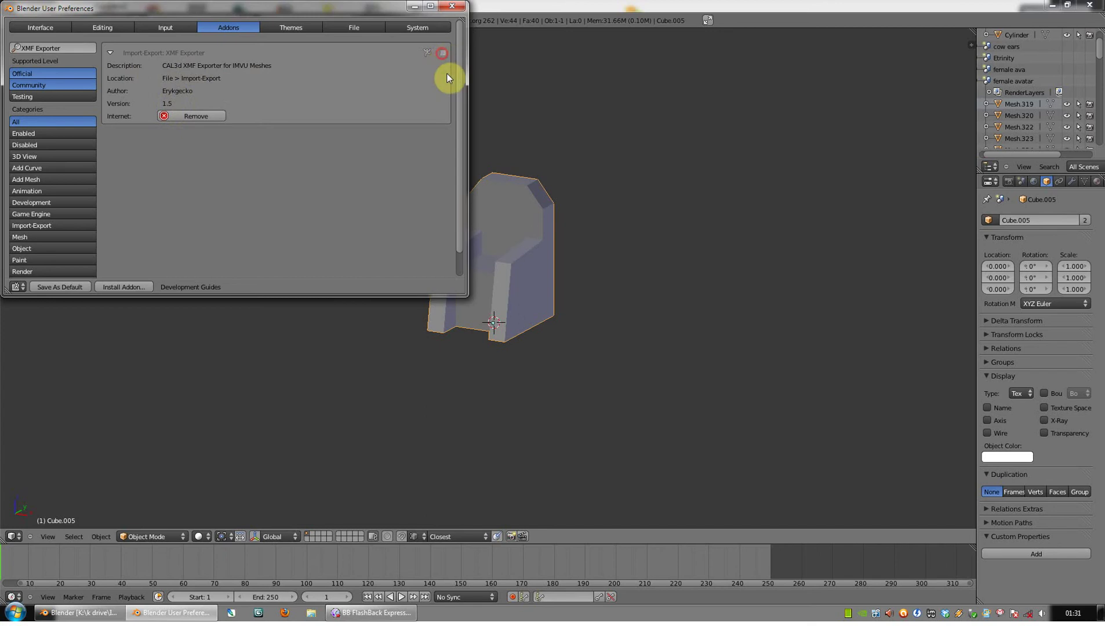
{"action": "left_click", "coordinate": [443, 53]}
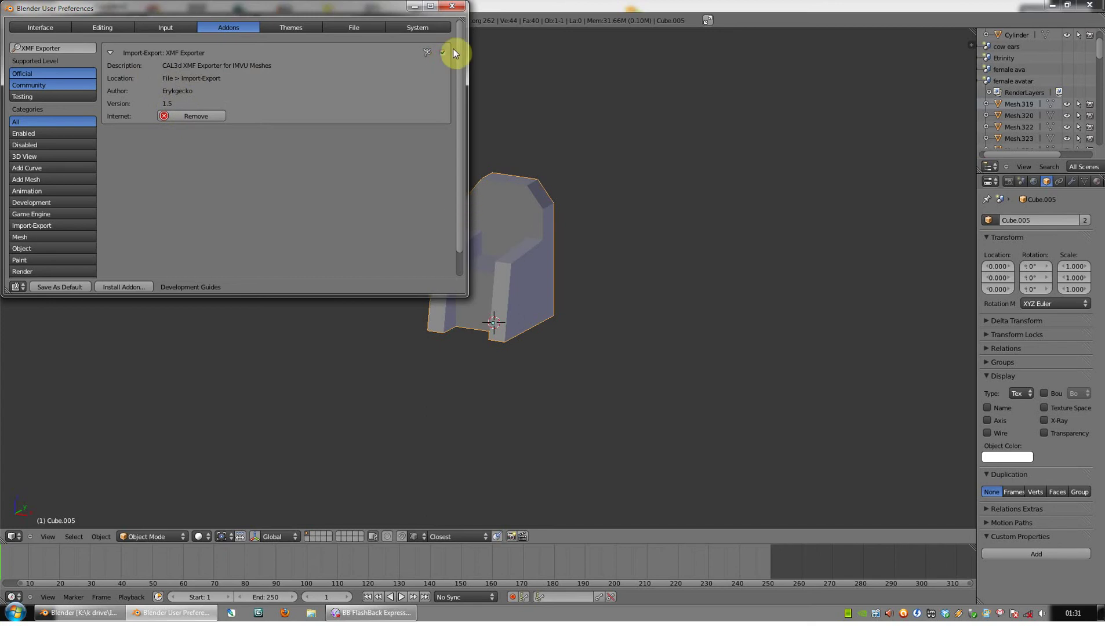
{"action": "left_click", "coordinate": [70, 286]}
Install and enable the XSF Exporter add-on from EG_IMVU_XSF_export.py, and save the preferences as default
{"action": "left_click", "coordinate": [118, 287]}
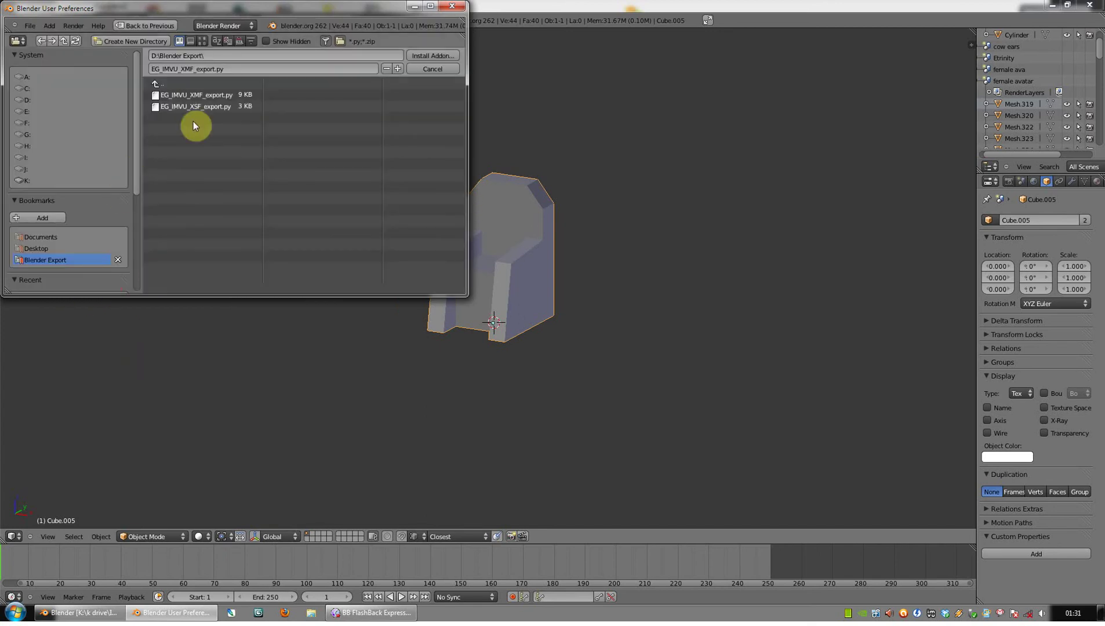
{"action": "left_click", "coordinate": [200, 107]}
{"action": "left_click", "coordinate": [432, 55]}
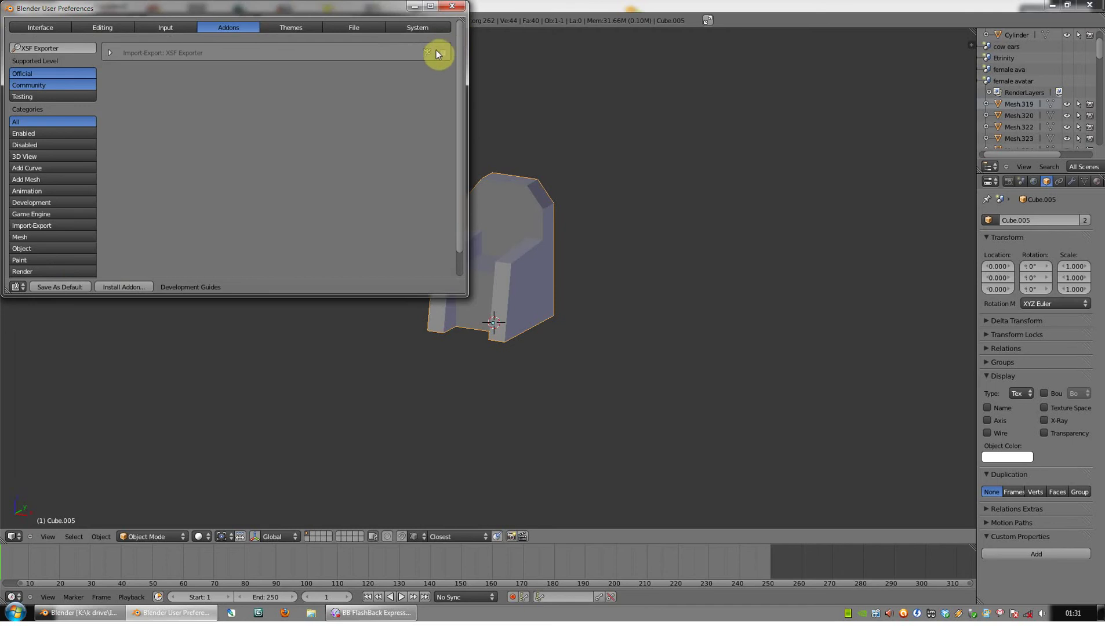
{"action": "left_click", "coordinate": [445, 53]}
{"action": "left_click", "coordinate": [66, 286]}
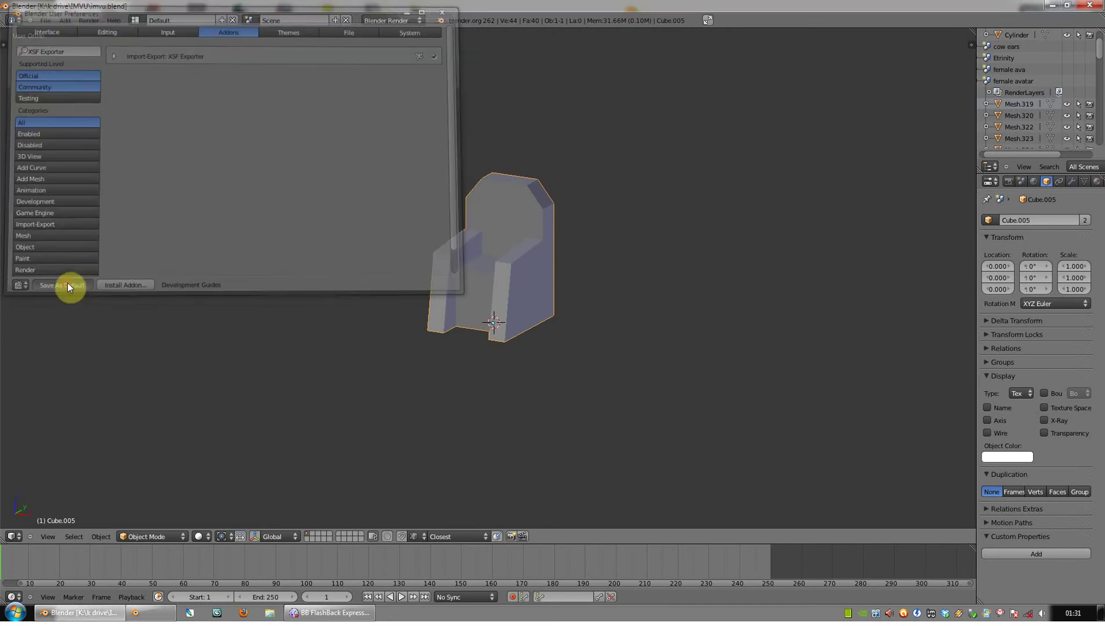
{"action": "left_click", "coordinate": [44, 22]}
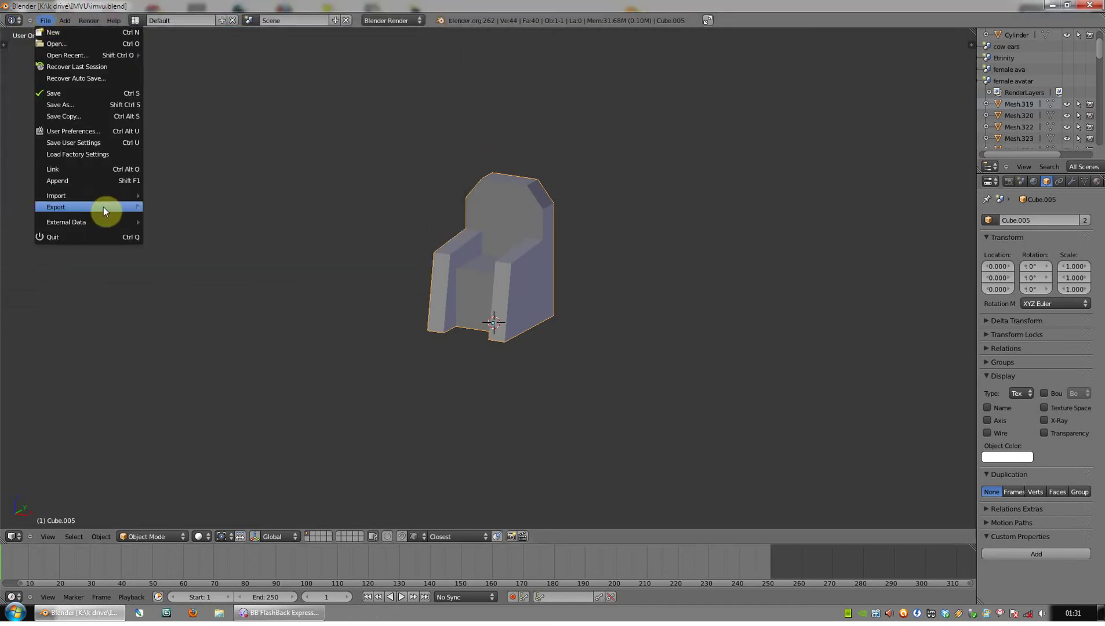
{"action": "mouse_move", "coordinate": [104, 207]}
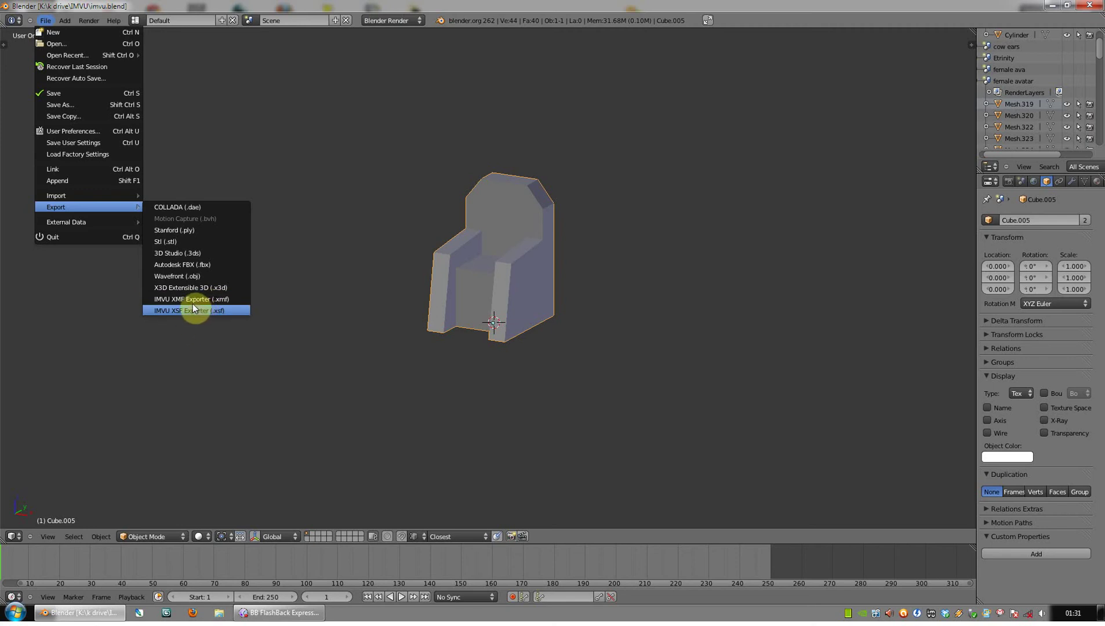
Switch the viewport shading to Textured to show the texture on the chair
{"action": "middle_click_drag", "start_coordinate": [447, 272], "coordinate": [476, 271]}
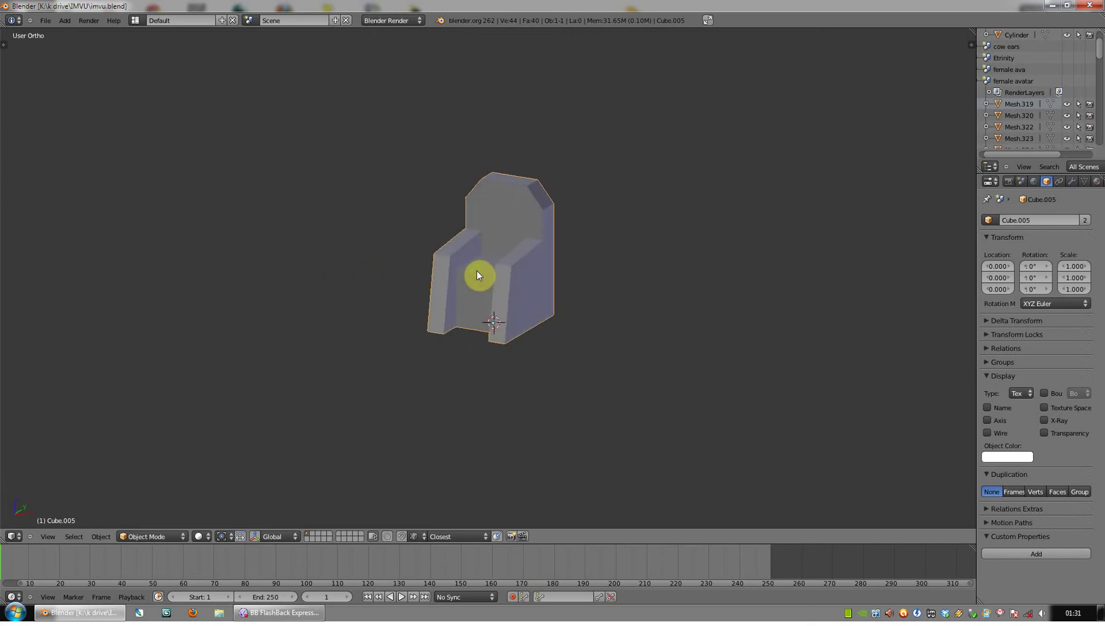
{"action": "left_click", "coordinate": [208, 537]}
{"action": "left_click", "coordinate": [218, 485]}
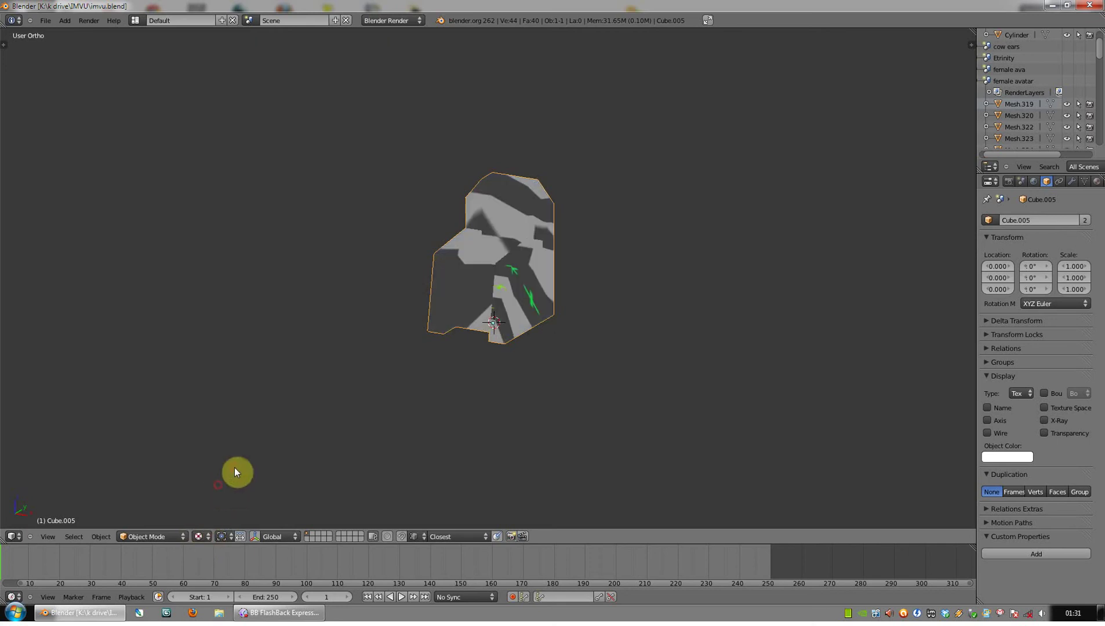
{"action": "mouse_move", "coordinate": [431, 313]}
{"action": "middle_mouse_down"}
{"action": "mouse_move", "coordinate": [337, 316]}
{"action": "mouse_move", "coordinate": [535, 303]}
{"action": "mouse_move", "coordinate": [409, 316]}
{"action": "mouse_move", "coordinate": [419, 329]}
{"action": "middle_mouse_up"}
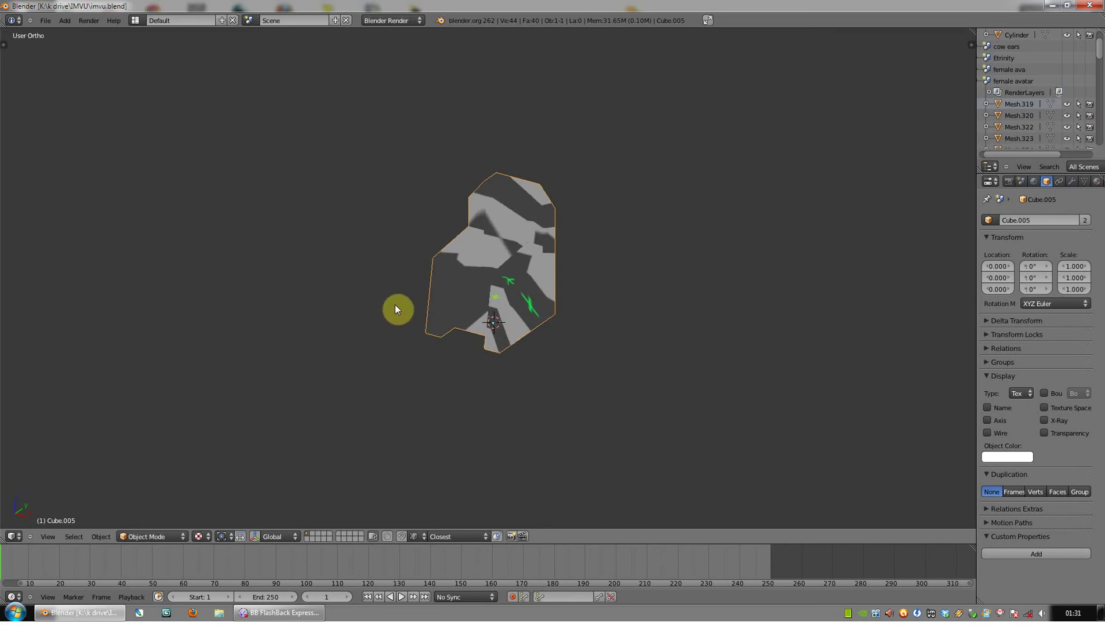
Export the chair with the IMVU XMF Exporter as chair.xmf into D:\Blender Export, and check the file in that folder
{"action": "left_click", "coordinate": [46, 21]}
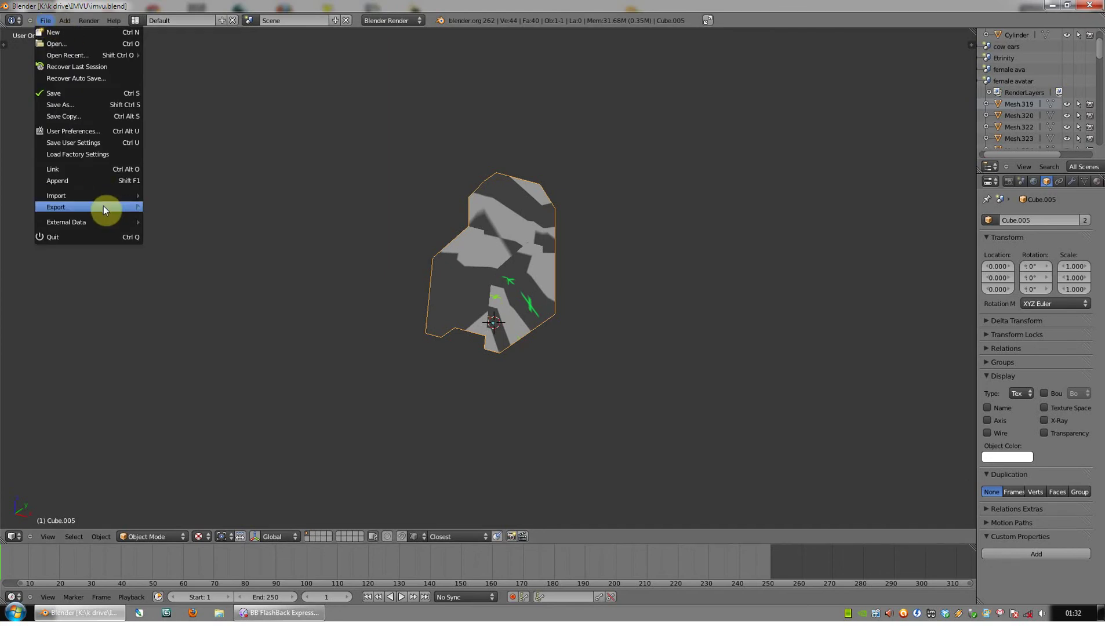
{"action": "mouse_move", "coordinate": [104, 206]}
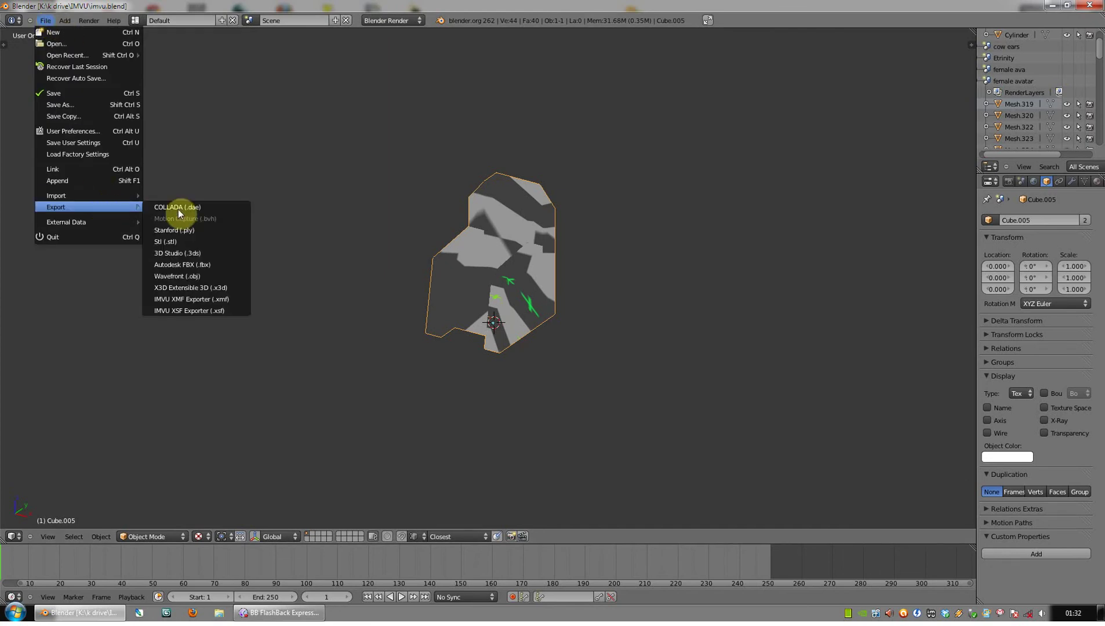
{"action": "left_click", "coordinate": [238, 300]}
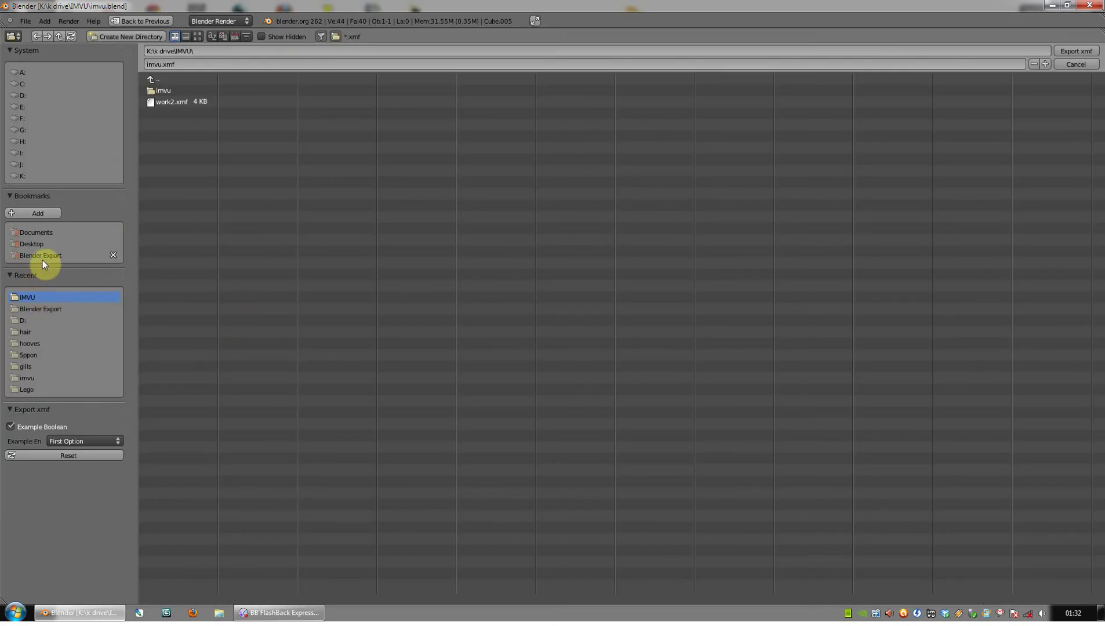
{"action": "left_click", "coordinate": [54, 310]}
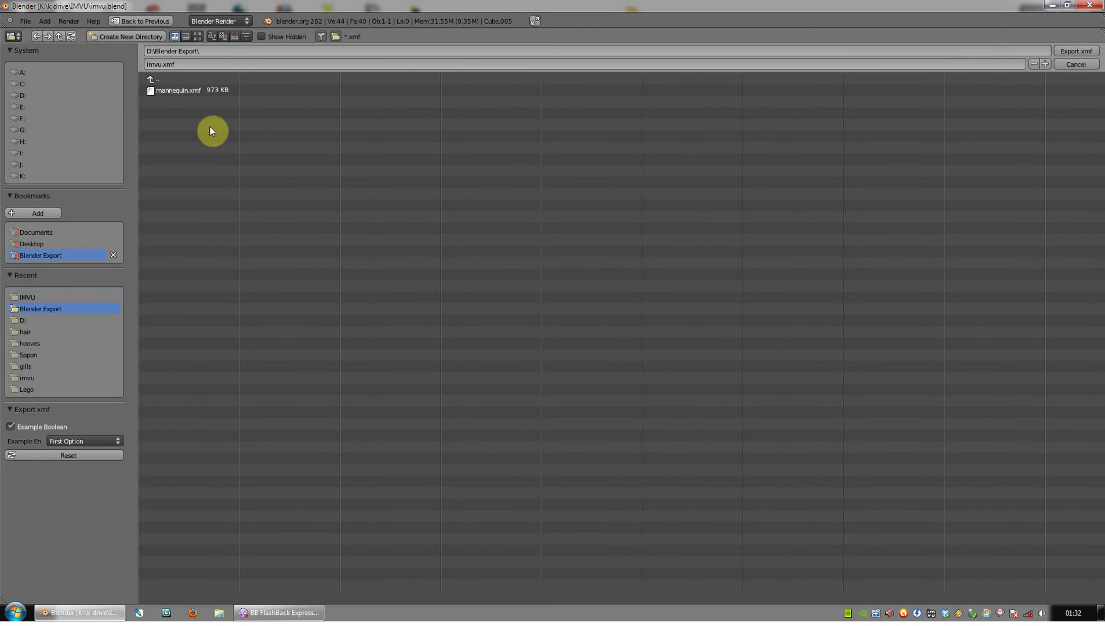
{"action": "left_click", "coordinate": [207, 66]}
{"action": "type", "text": "chair"}
{"action": "key", "text": "Return"}
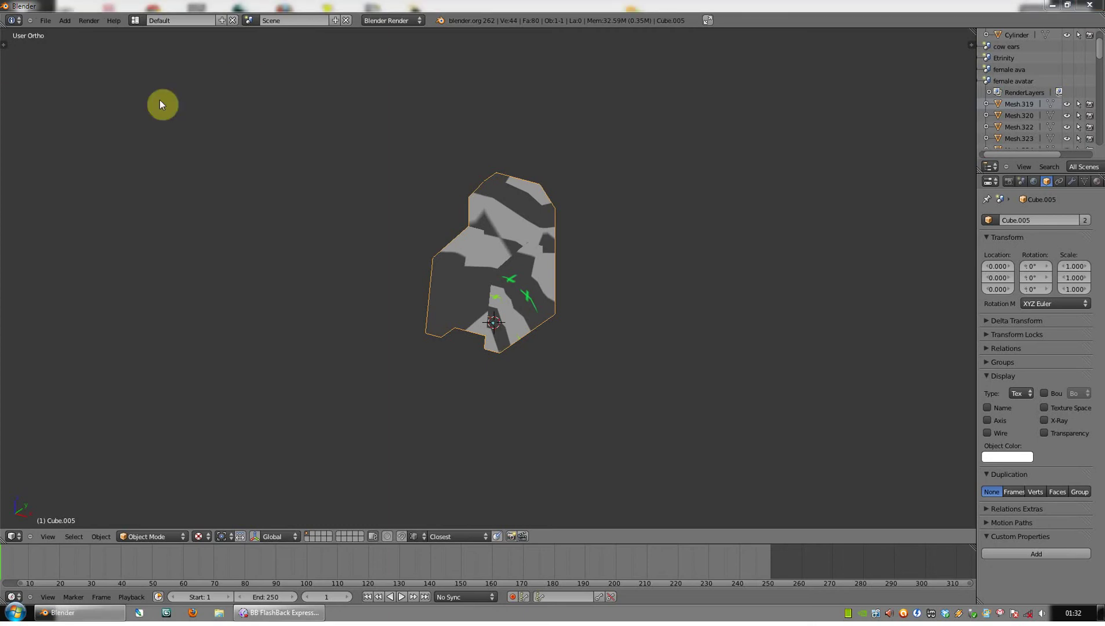
{"action": "left_click", "coordinate": [102, 199]}
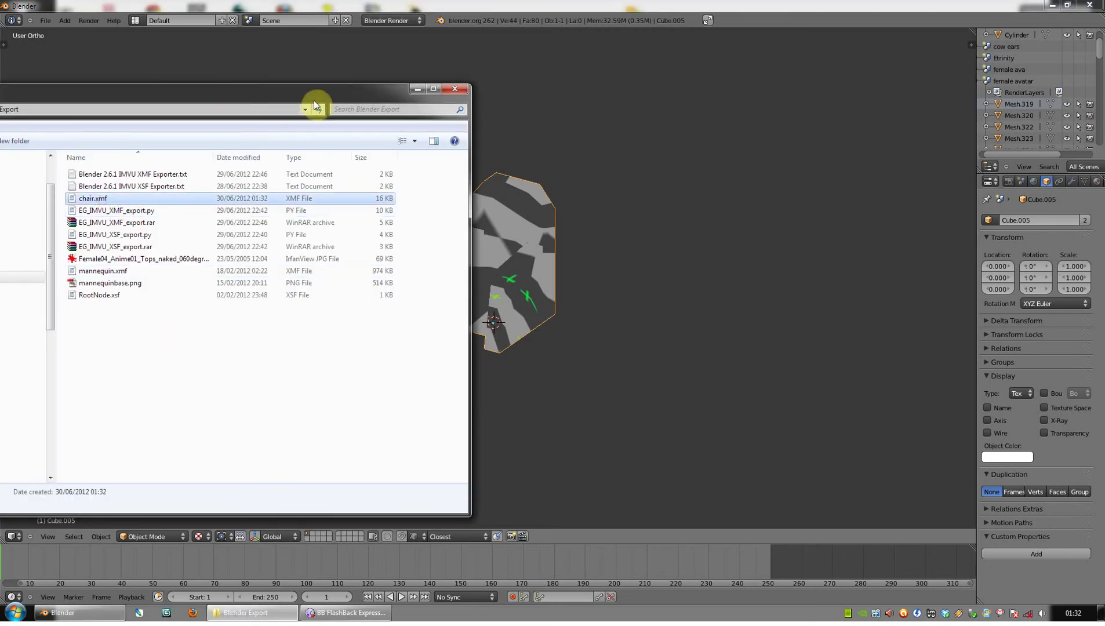
{"action": "key", "text": "alt+F4"}
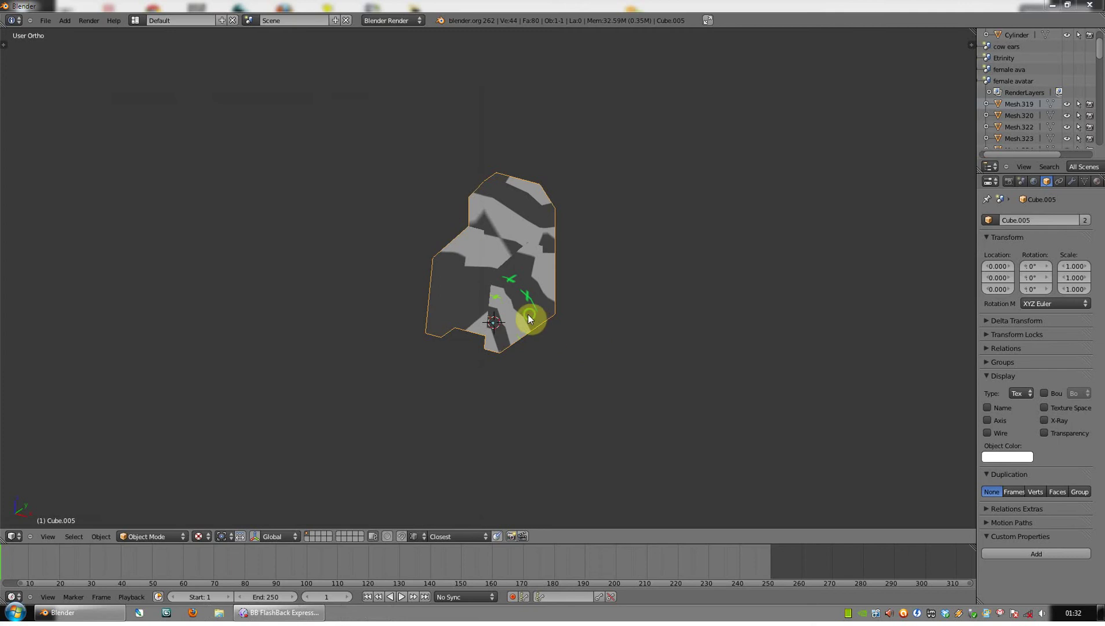
Show the chair in the front view with wireframe display in Object Mode
{"action": "middle_click_drag", "start_coordinate": [525, 316], "coordinate": [519, 288]}
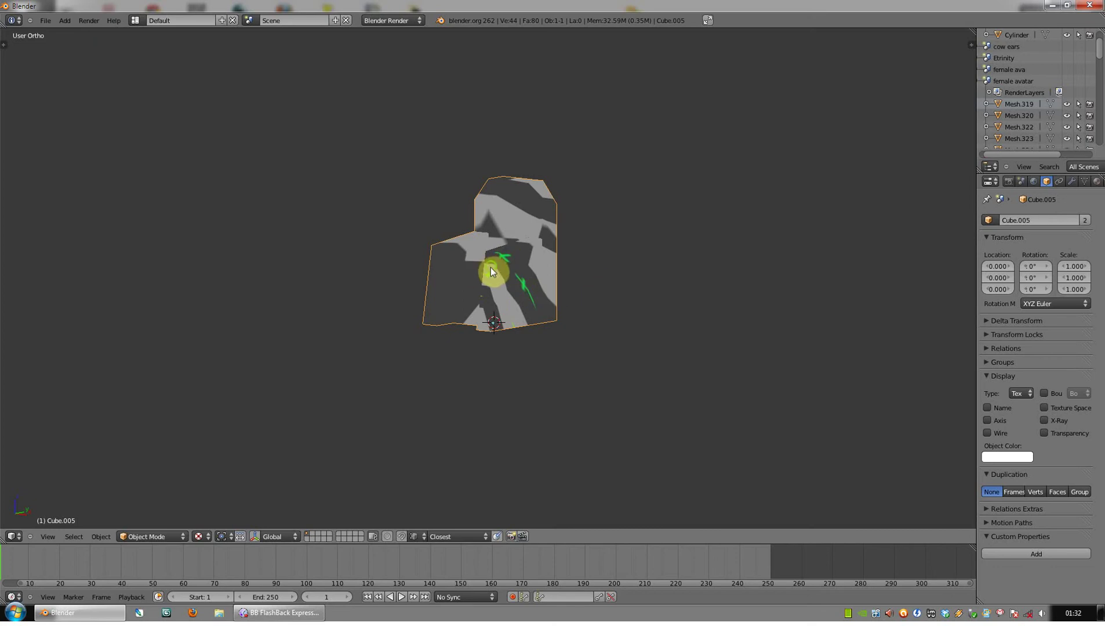
{"action": "middle_click_drag", "start_coordinate": [491, 268], "coordinate": [514, 266]}
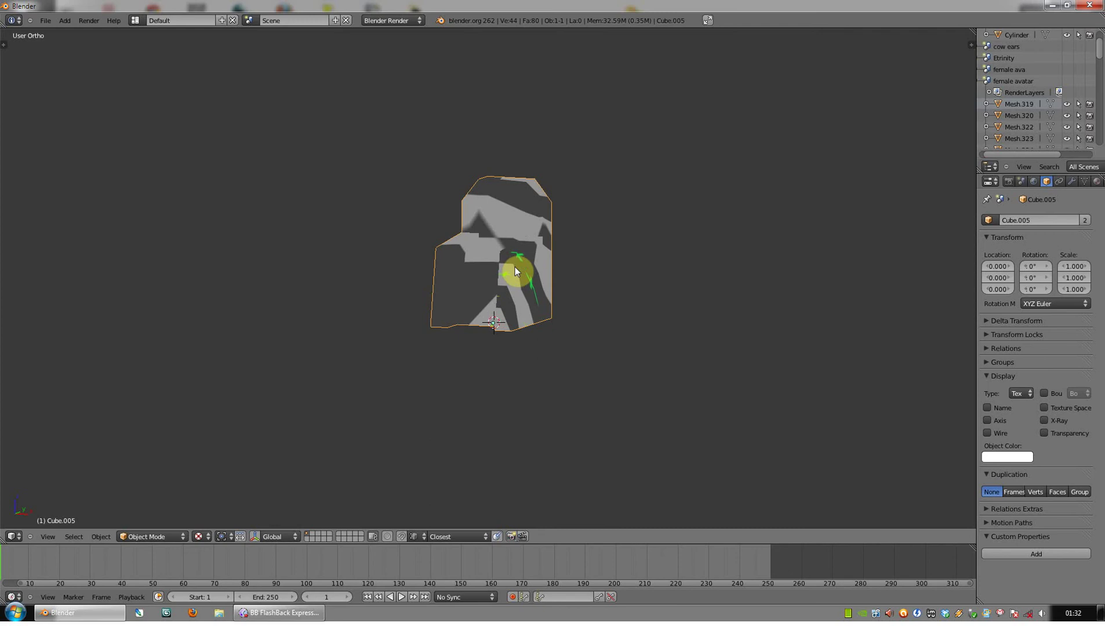
{"action": "key", "text": "KP_1"}
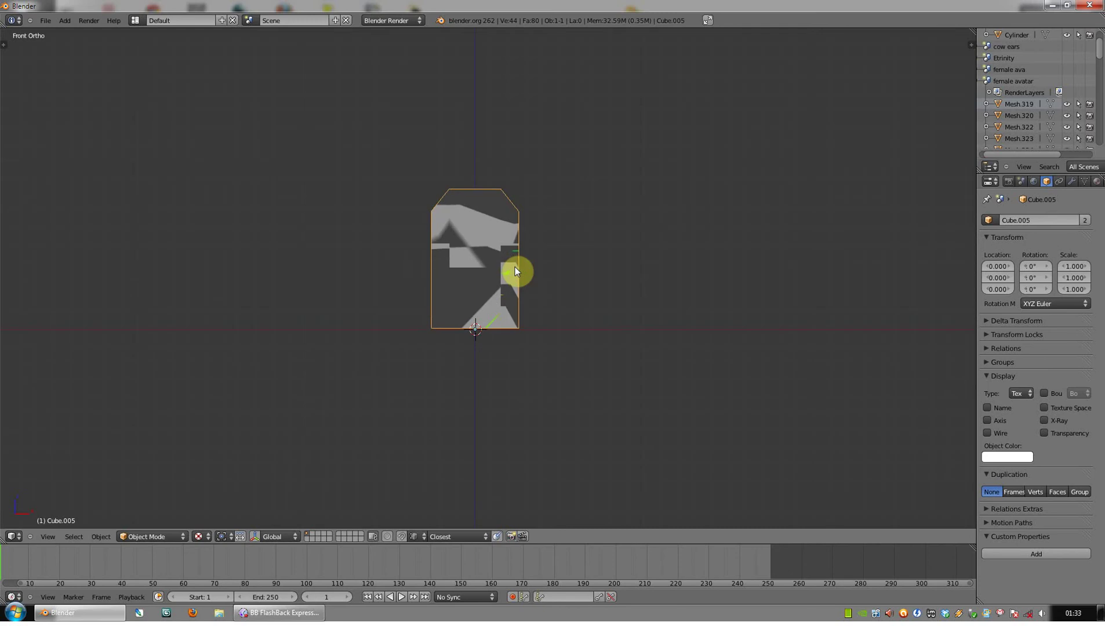
{"action": "key", "text": "Tab"}
{"action": "key", "text": "Tab"}
{"action": "key", "text": "z"}
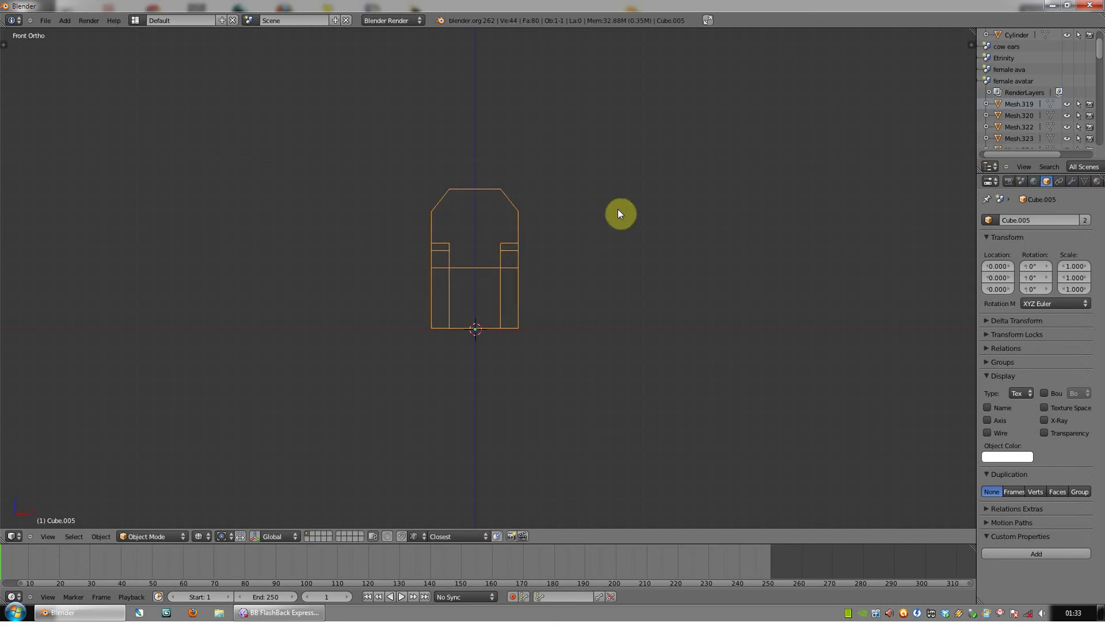
Add a cube at the 3D cursor under the chair and scale it up uniformly to about 95.05
{"action": "scroll", "coordinate": [467, 327], "scroll_direction": "up", "scroll_amount": 6}
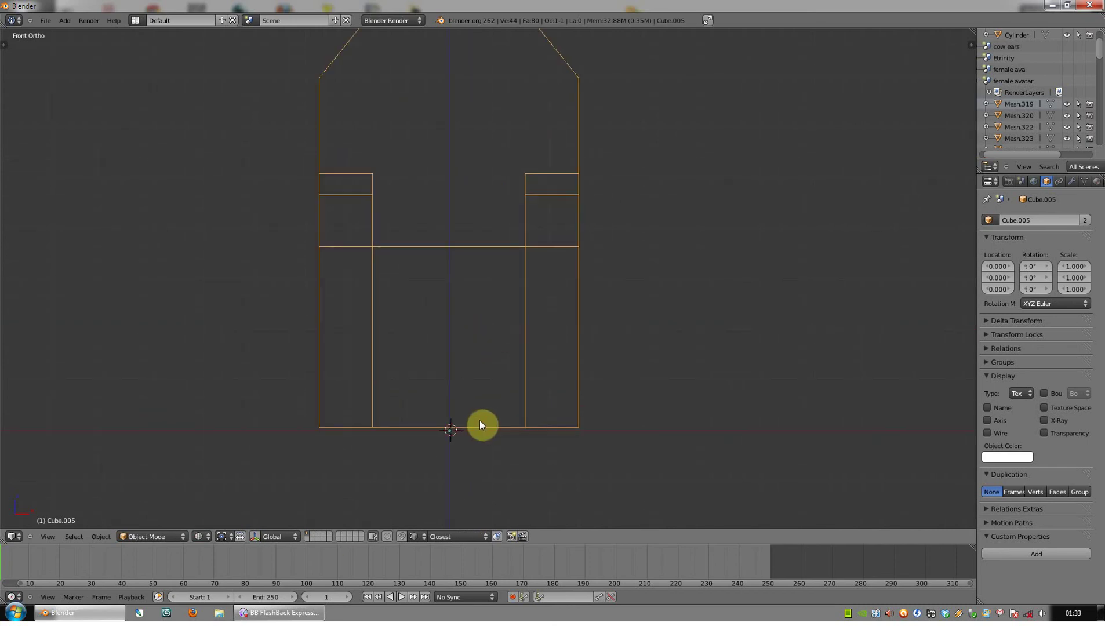
{"action": "key", "text": "shift+a"}
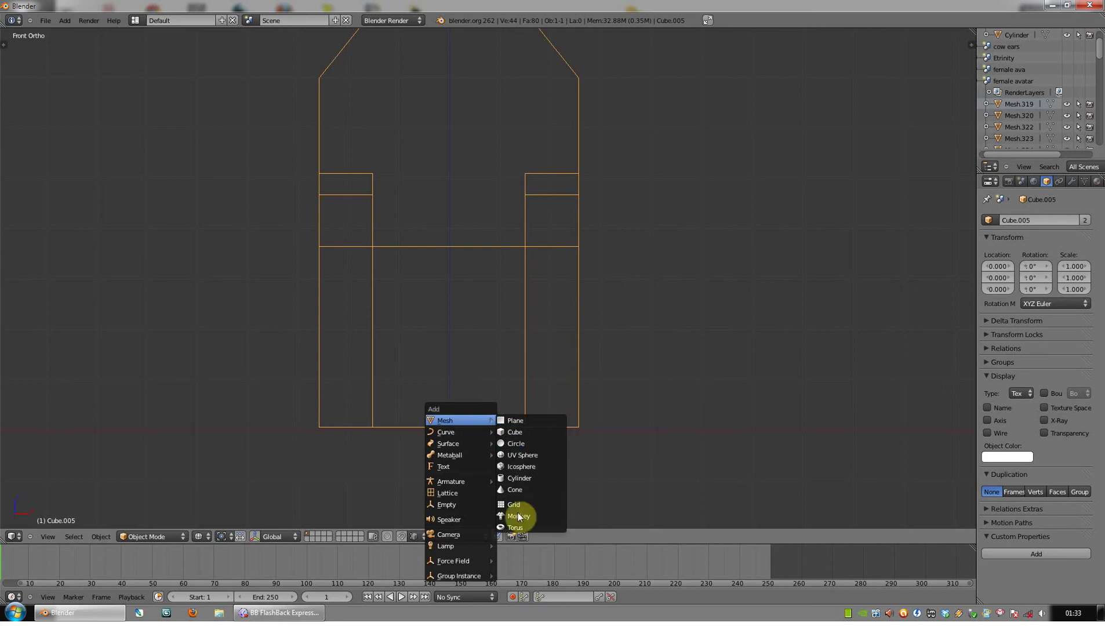
{"action": "left_click", "coordinate": [515, 432]}
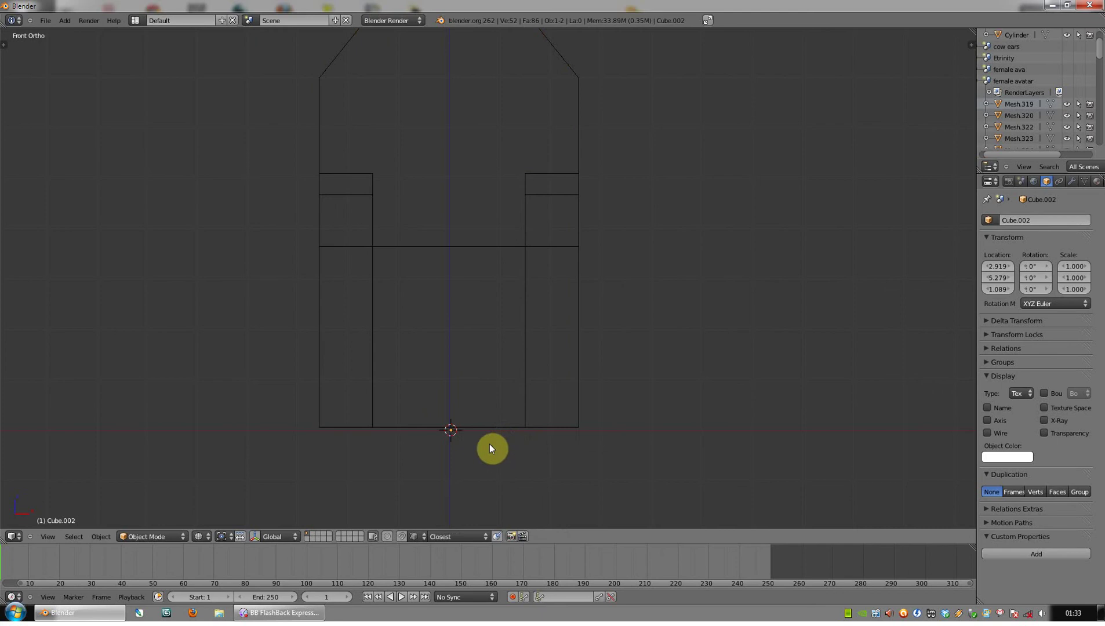
{"action": "key", "text": "s"}
{"action": "left_click", "coordinate": [576, 491]}
{"action": "key", "text": "s"}
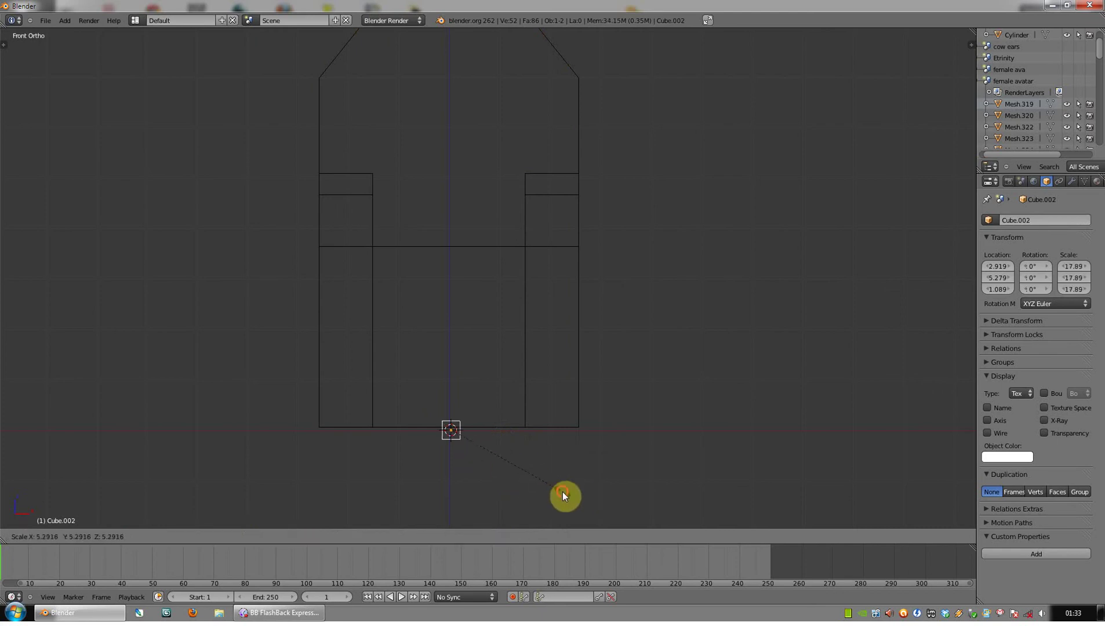
{"action": "left_click", "coordinate": [647, 503]}
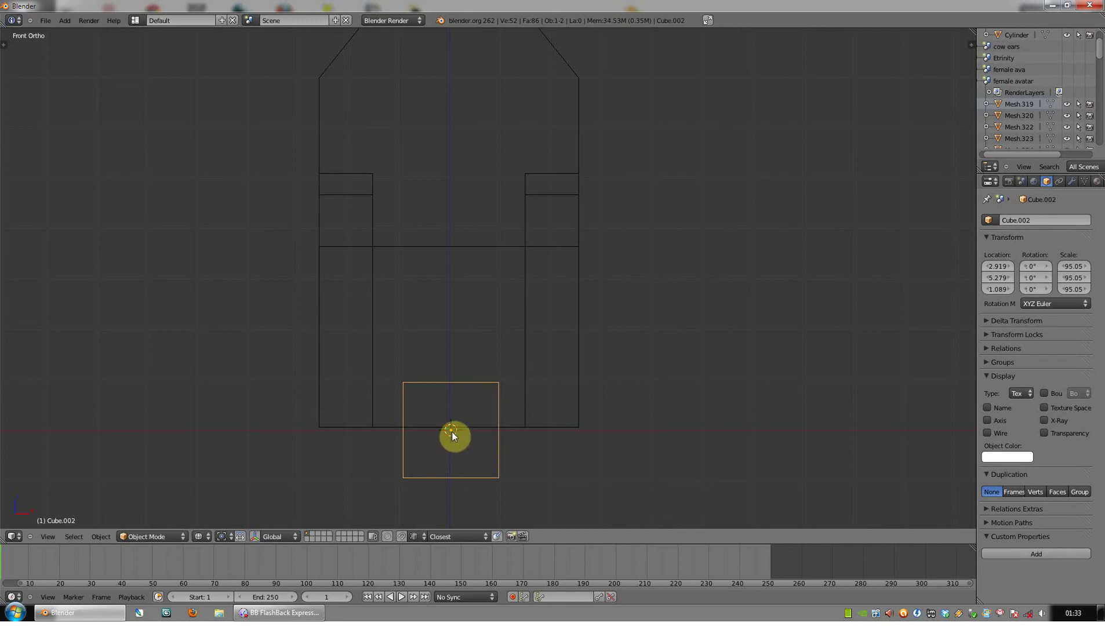
Check the cube's position relative to the chair from the front and right side views
{"action": "key", "text": "KP_3"}
{"action": "scroll", "coordinate": [456, 425], "scroll_direction": "down", "scroll_amount": 2}
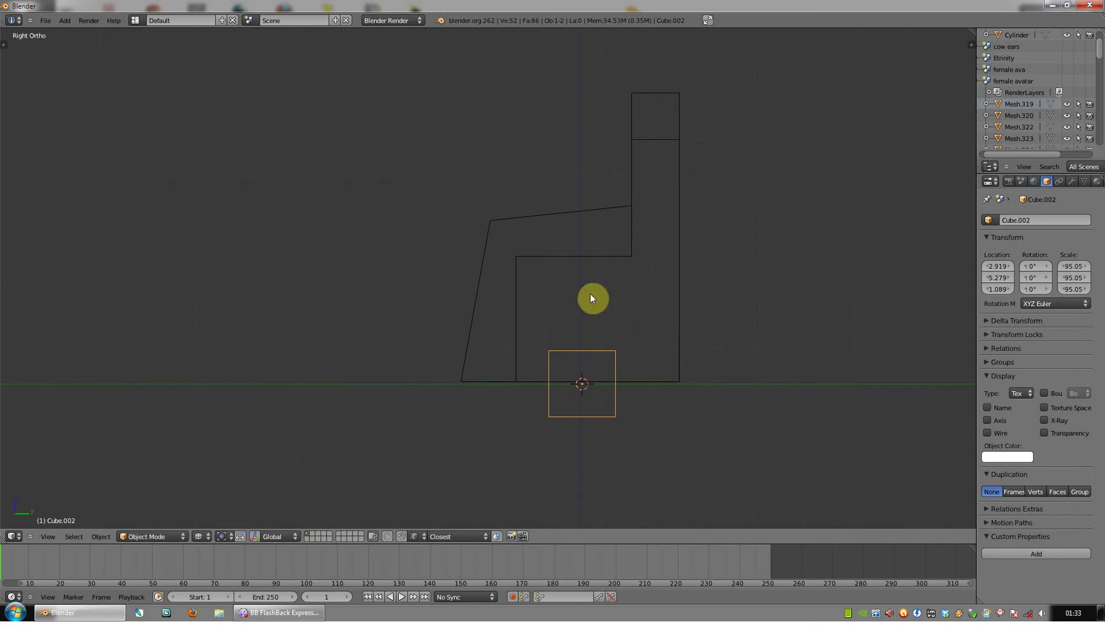
{"action": "key", "text": "KP_1"}
{"action": "key", "text": "KP_3"}
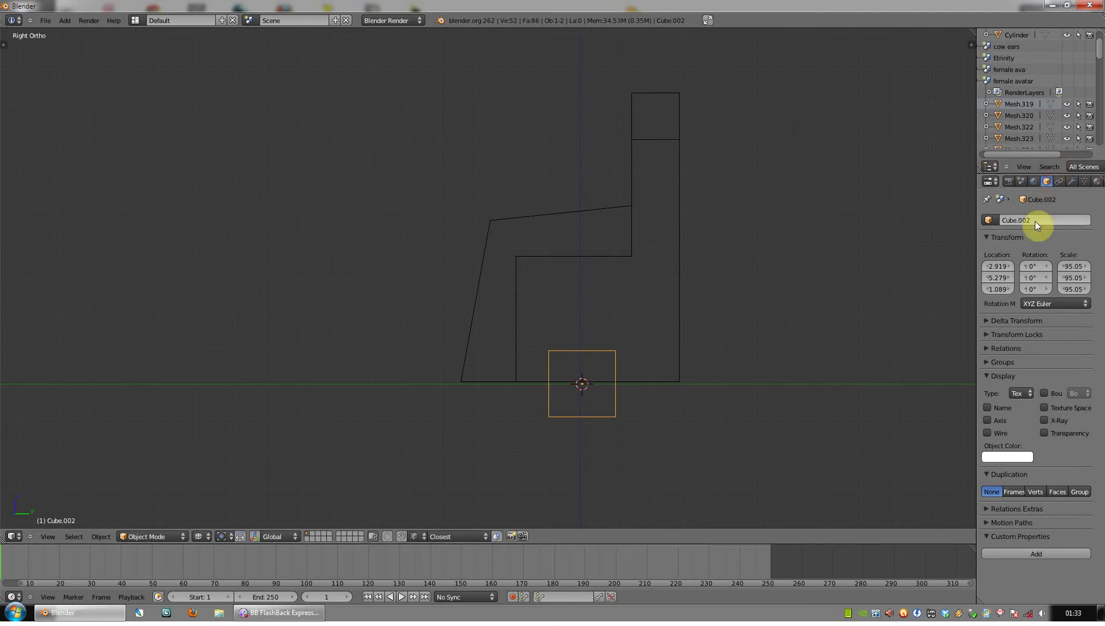
Rename the cube at the chair's base as Root
{"action": "left_click", "coordinate": [1057, 220]}
{"action": "type", "text": "Root"}
{"action": "key", "text": "Return"}
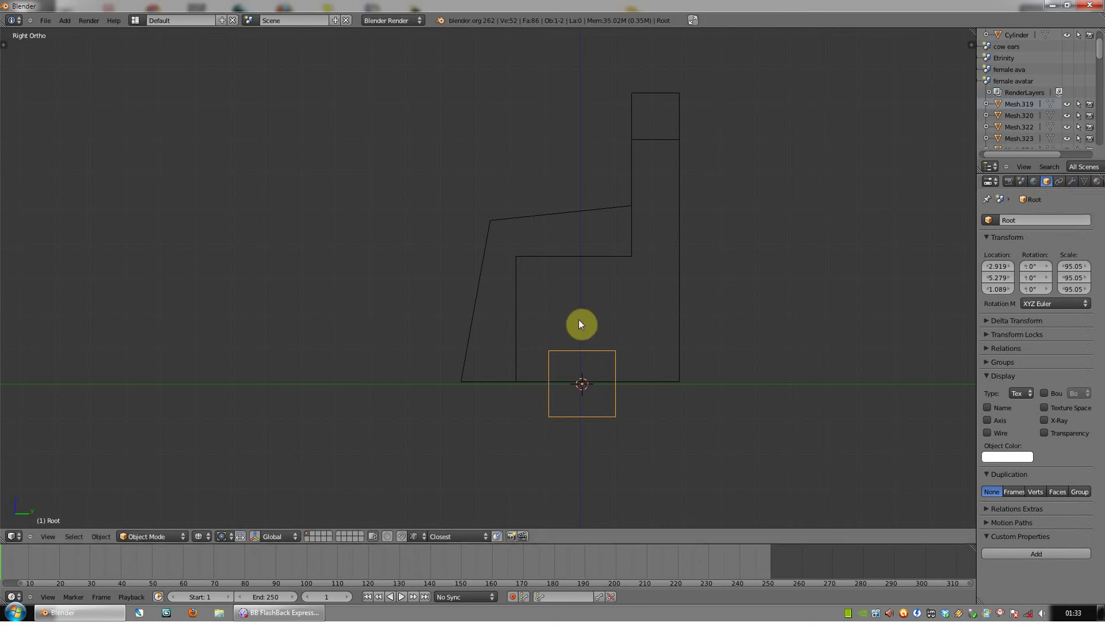
Duplicate the Root cube straight up along Z to about 597.8, above the seat, and name the copy Handle01
{"action": "key", "text": "shift+d"}
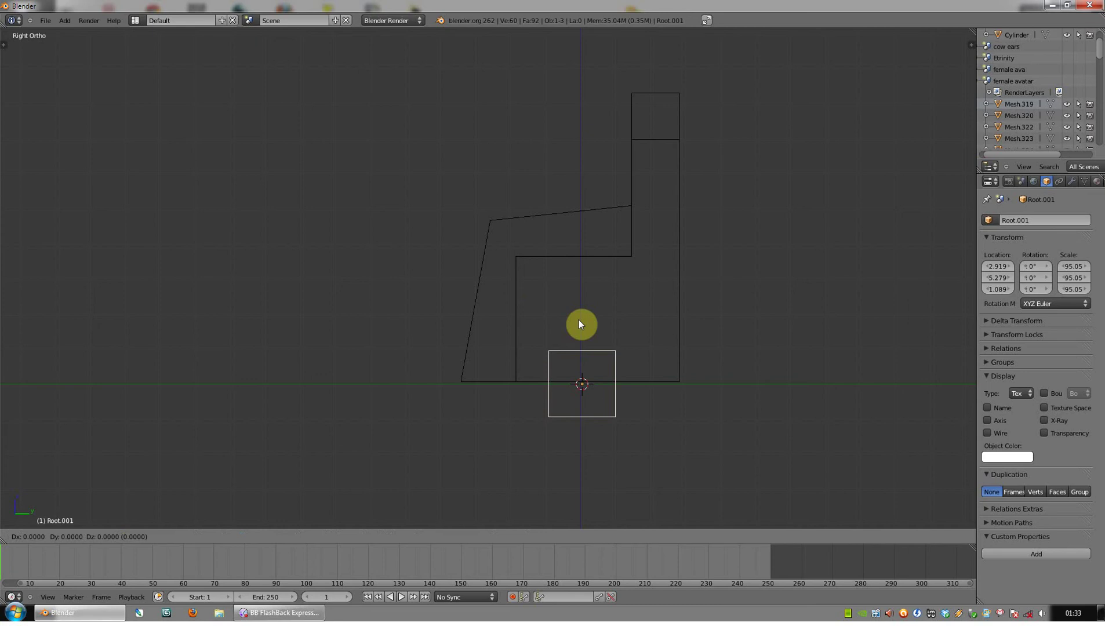
{"action": "key", "text": "z"}
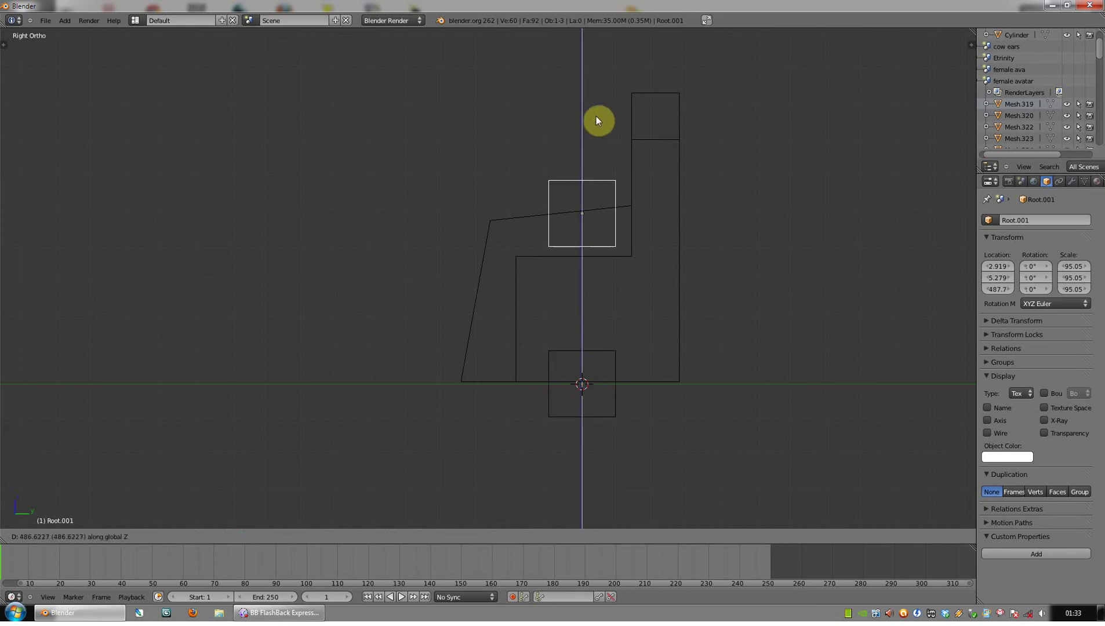
{"action": "left_click", "coordinate": [594, 111]}
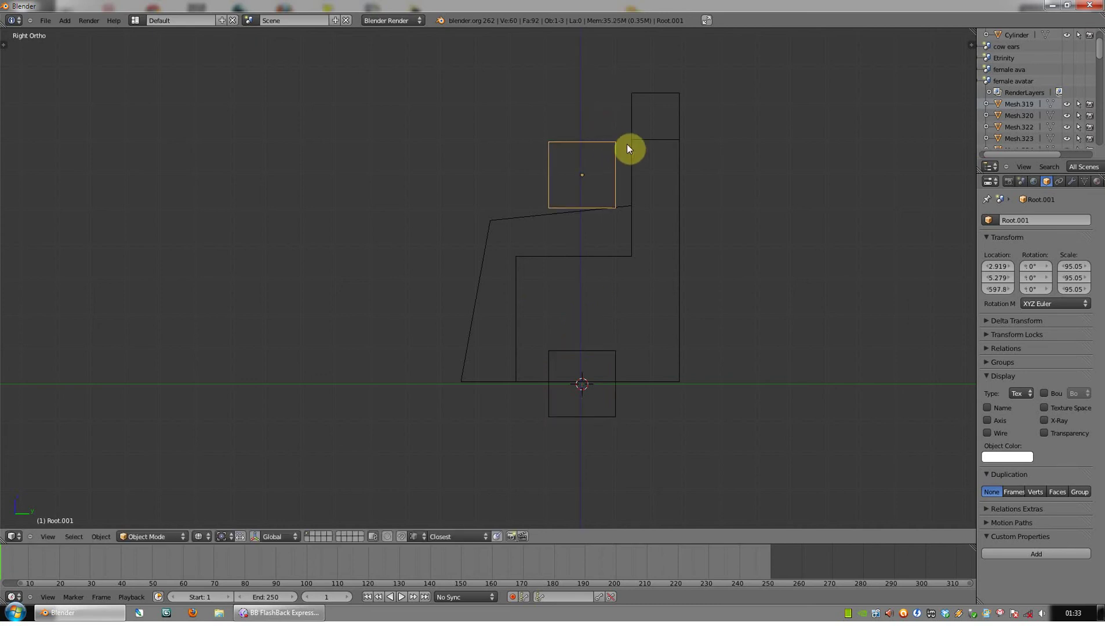
{"action": "left_click", "coordinate": [1061, 220]}
{"action": "key", "text": "BackSpace"}
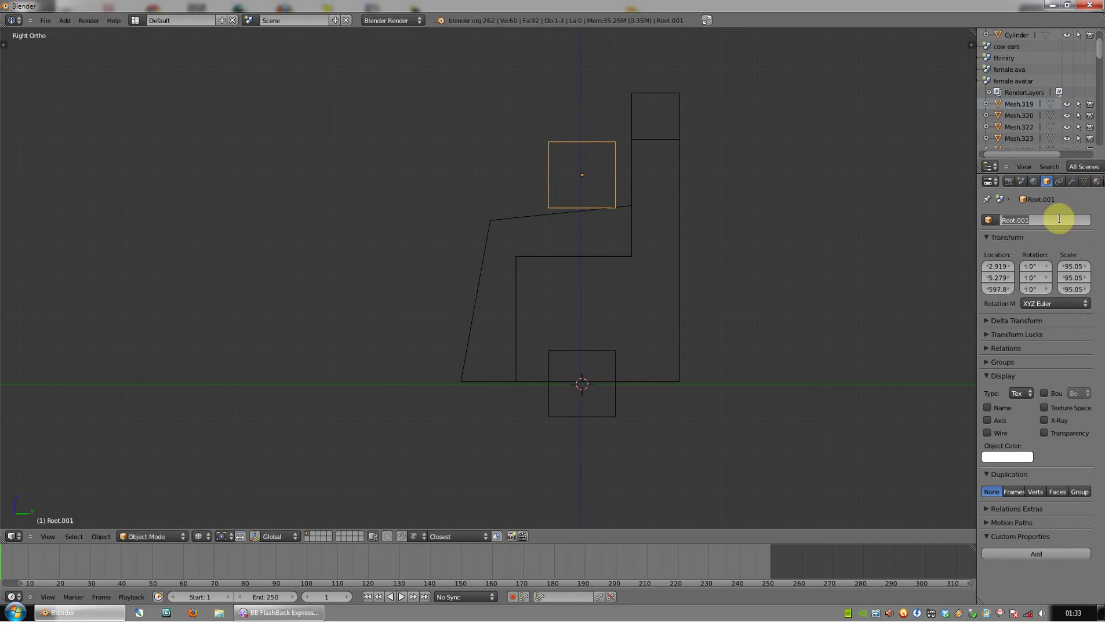
{"action": "type", "text": "Handle01"}
{"action": "key", "text": "Return"}
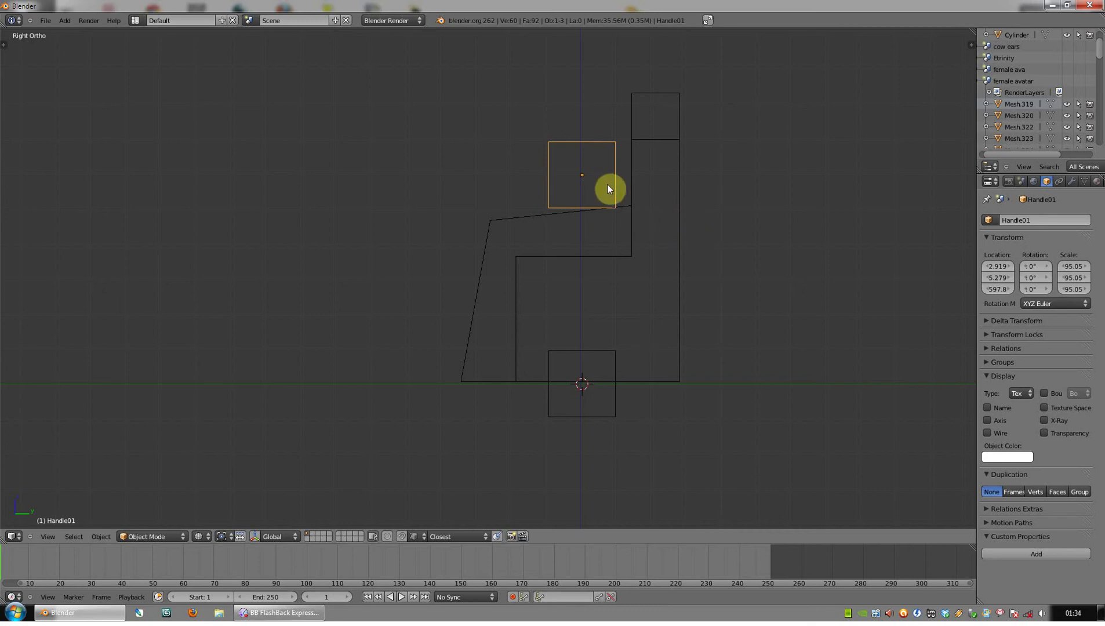
Duplicate Handle01 down to the chair's front base, at about Y -284 and Z 107.9, and name the copy seat01.Sitting
{"action": "key", "text": "shift+d"}
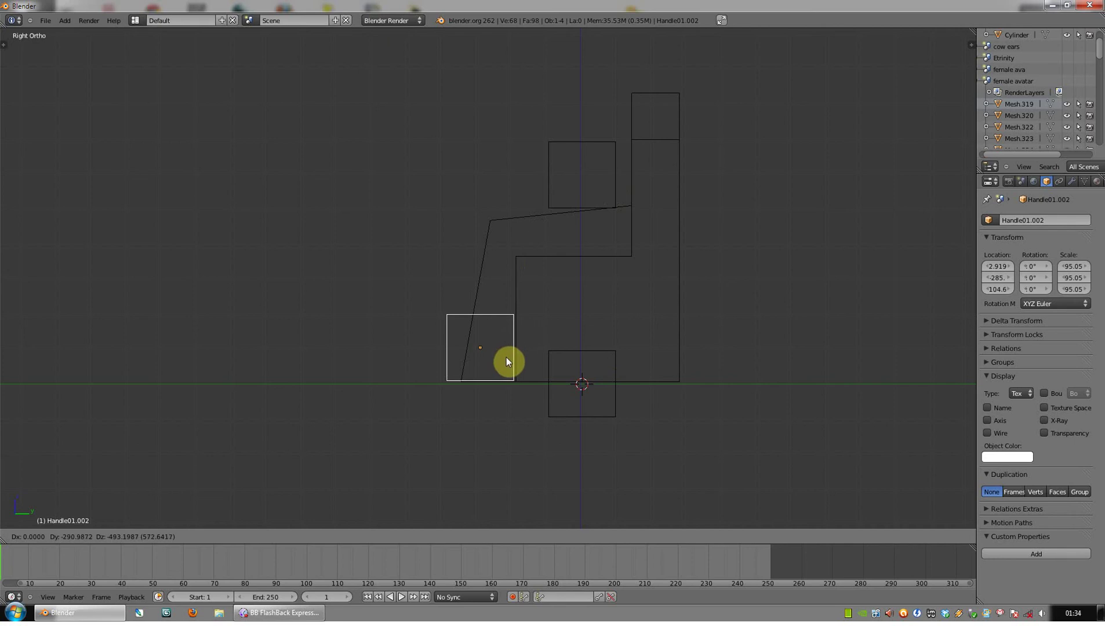
{"action": "left_click", "coordinate": [506, 356]}
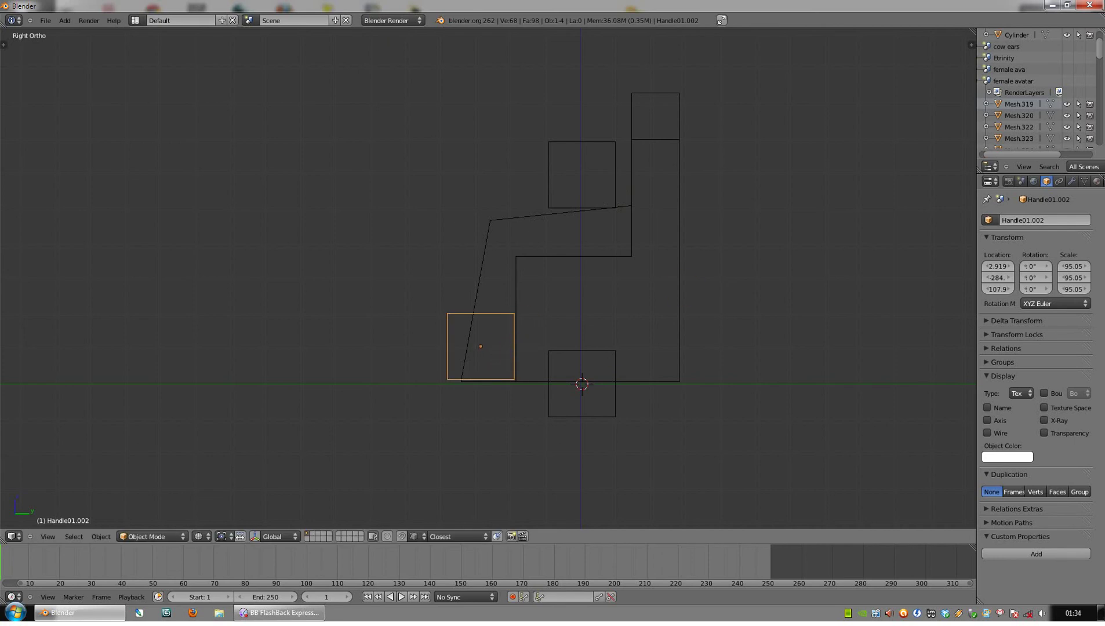
{"action": "left_click", "coordinate": [1052, 221]}
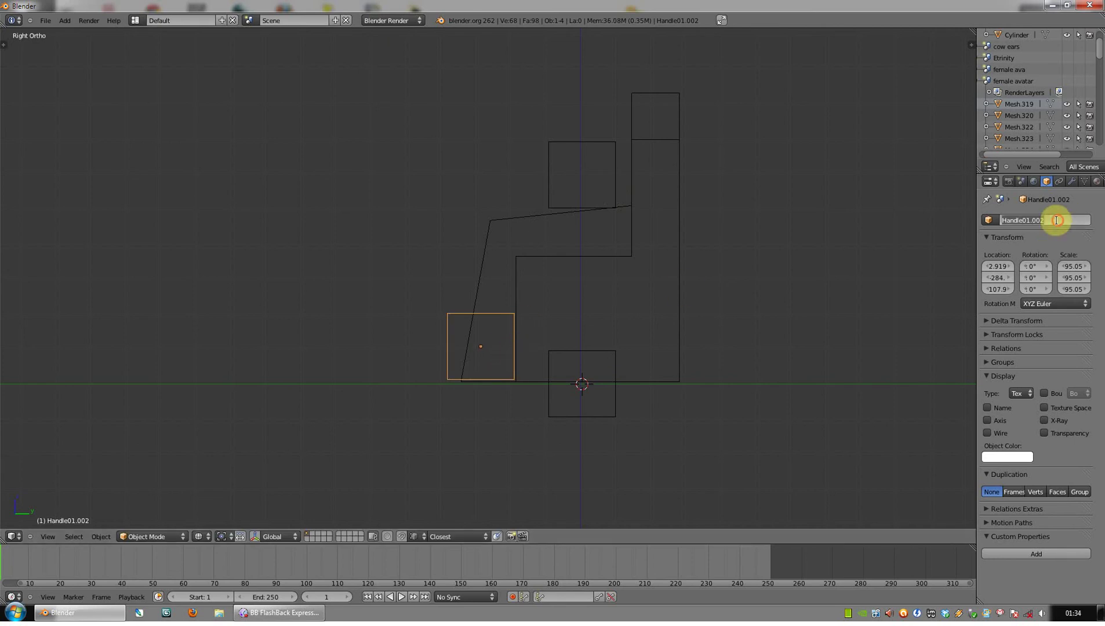
{"action": "type", "text": "seat01.Sitting"}
{"action": "key", "text": "Return"}
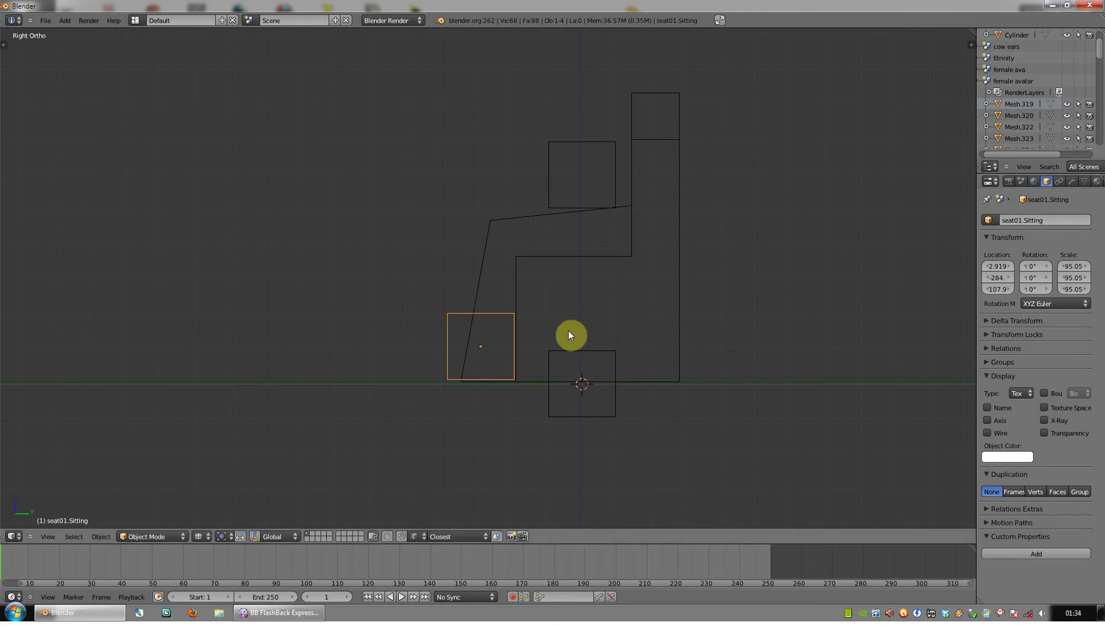
Duplicate seat01.Sitting along Y to about -626, in front of the chair, and name the copy Pitcher01.Standing
{"action": "key", "text": "shift+d"}
{"action": "key", "text": "y"}
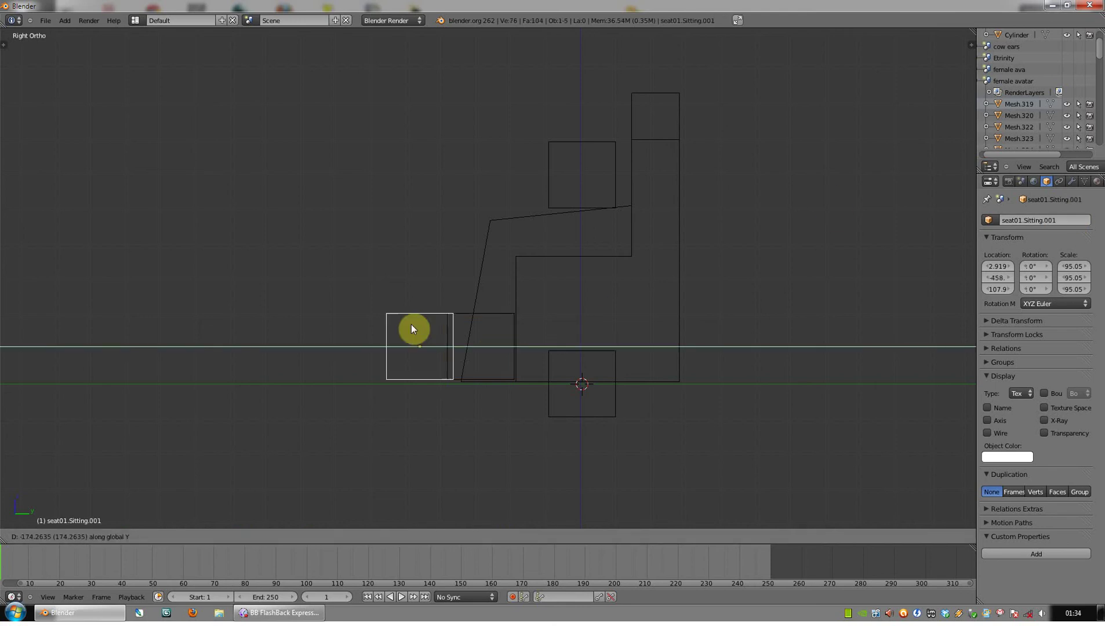
{"action": "left_click", "coordinate": [448, 325]}
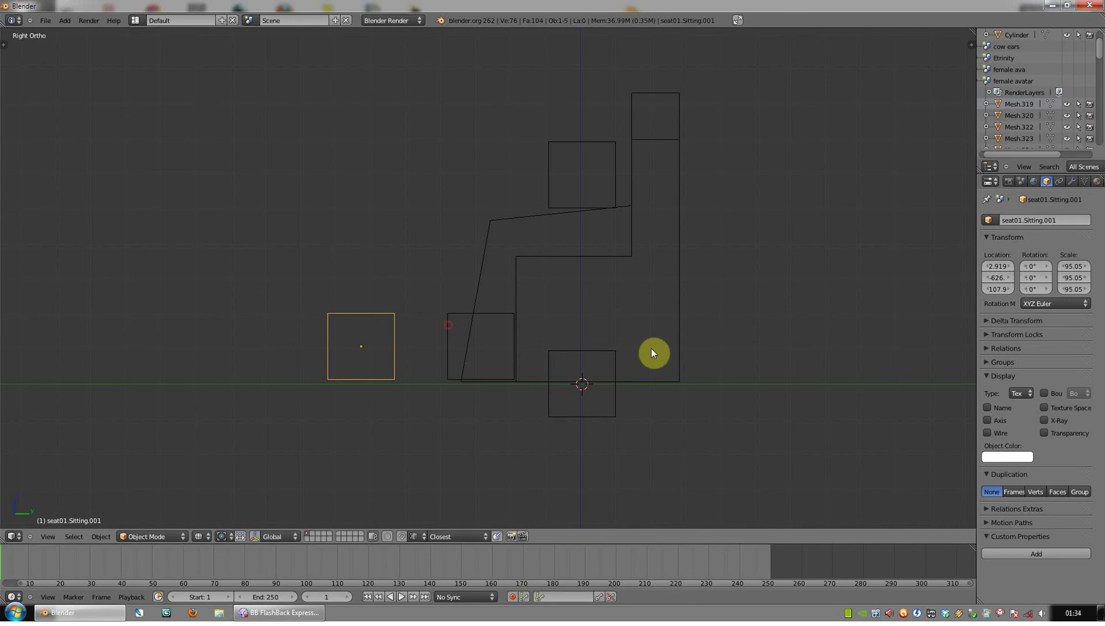
{"action": "left_click", "coordinate": [1068, 221]}
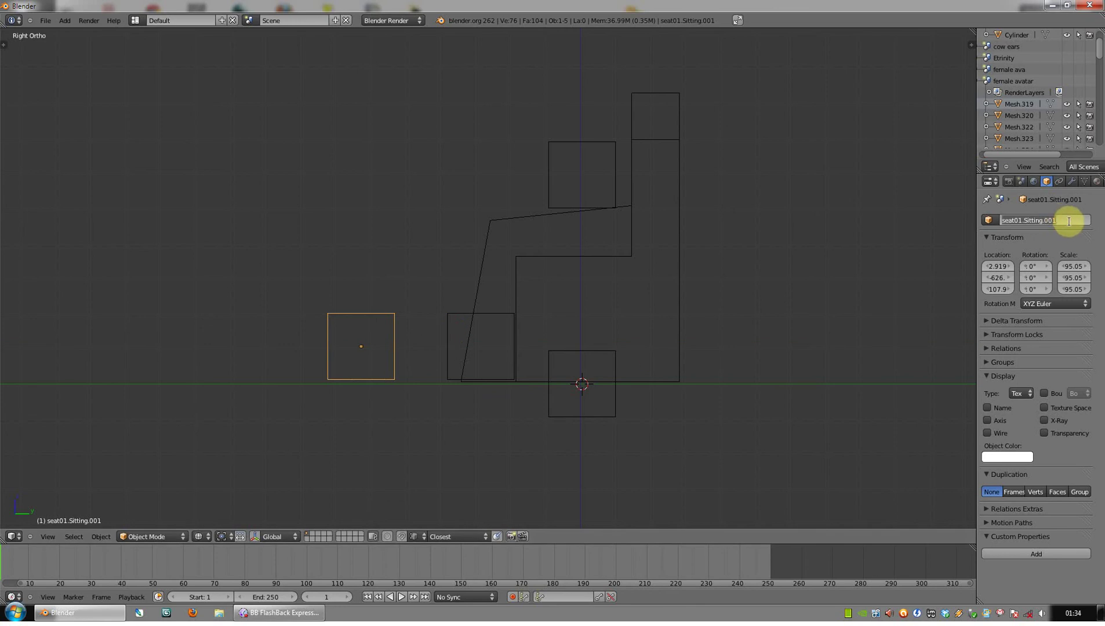
{"action": "type", "text": "Pitcher01.Standing"}
{"action": "key", "text": "Return"}
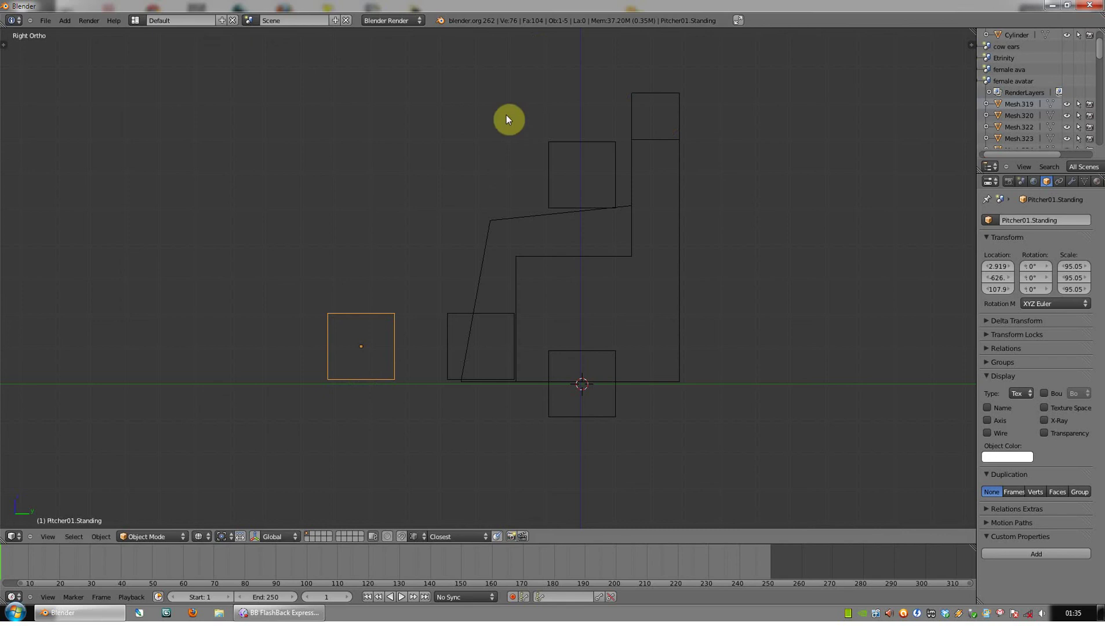
Duplicate Pitcher01.Standing along Y to about -1135, farther in front of the chair
{"action": "key", "text": "shift+d"}
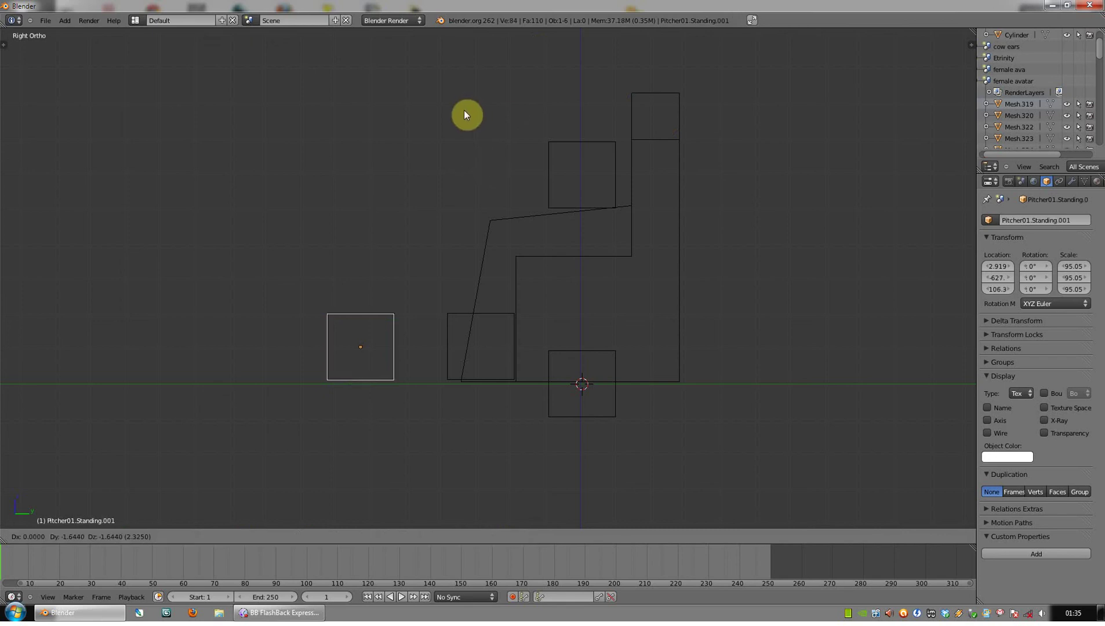
{"action": "key", "text": "y"}
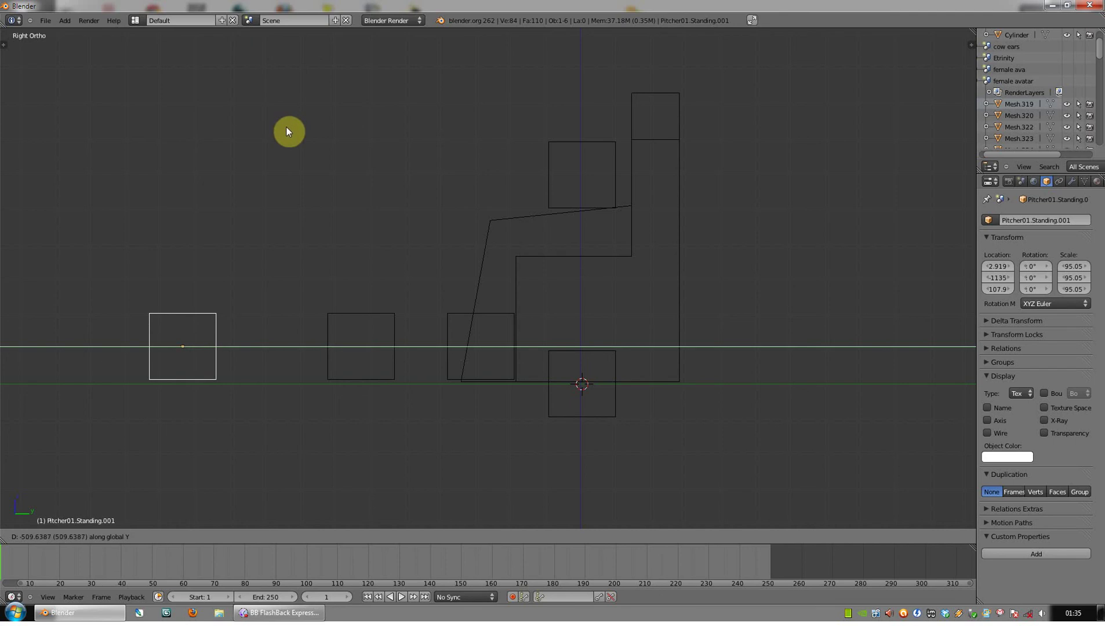
{"action": "left_click", "coordinate": [286, 131]}
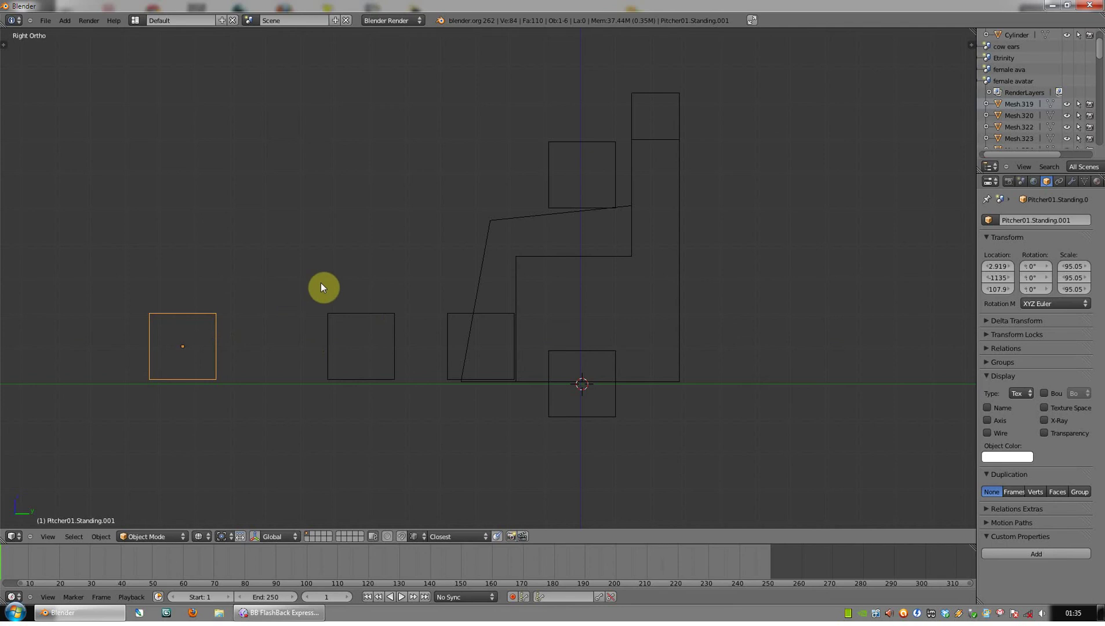
Rename the cube farthest in front of the chair as Catcher01.Standing
{"action": "left_click", "coordinate": [1065, 220]}
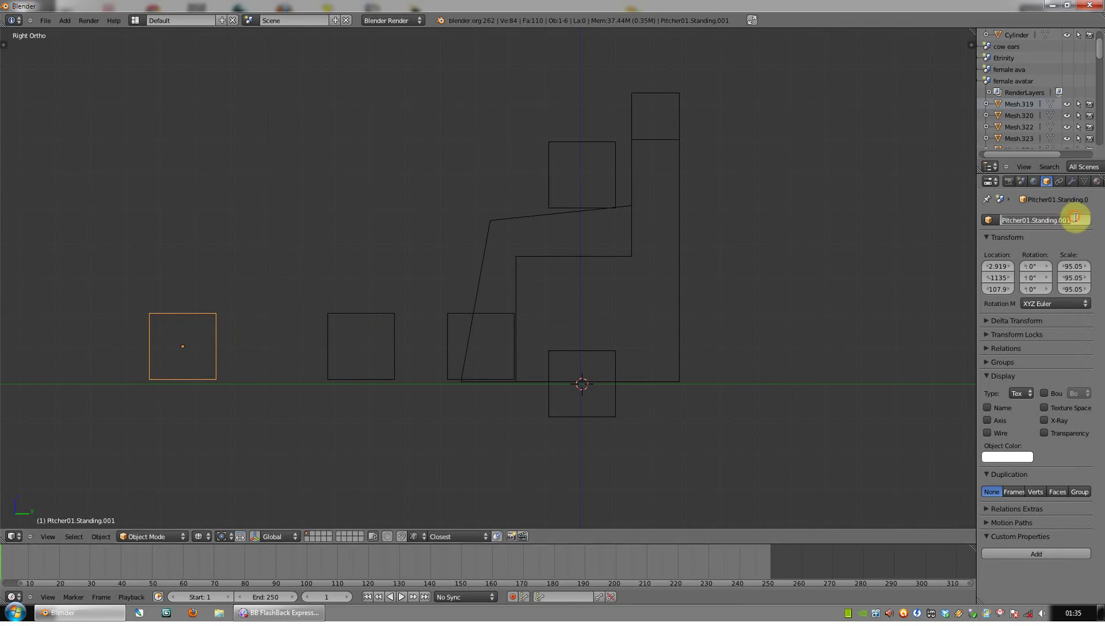
{"action": "left_click", "coordinate": [1079, 220]}
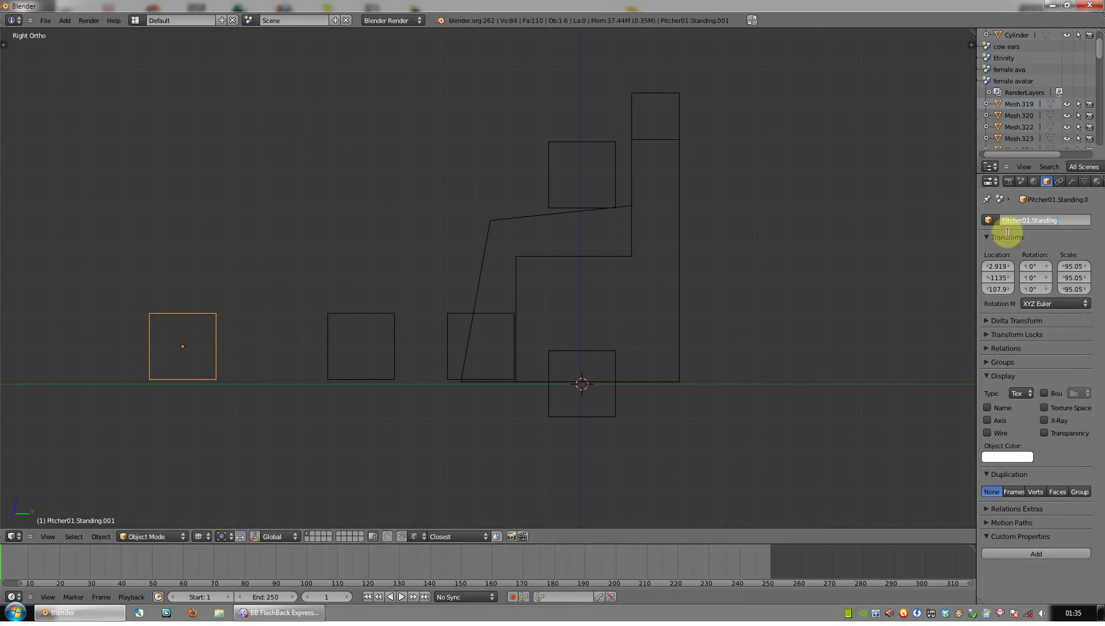
{"action": "key", "text": "BackSpace"}
{"action": "key", "text": "BackSpace"}
{"action": "key", "text": "BackSpace"}
{"action": "key", "text": "BackSpace"}
{"action": "left_click_drag", "start_coordinate": [1020, 220], "coordinate": [961, 222]}
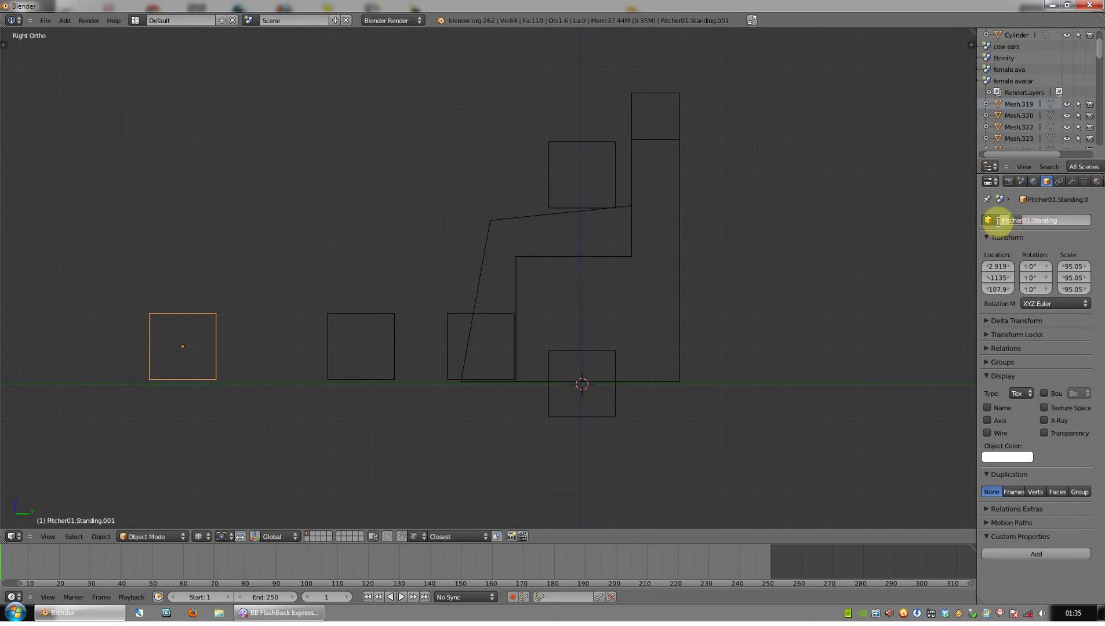
{"action": "key", "text": "BackSpace"}
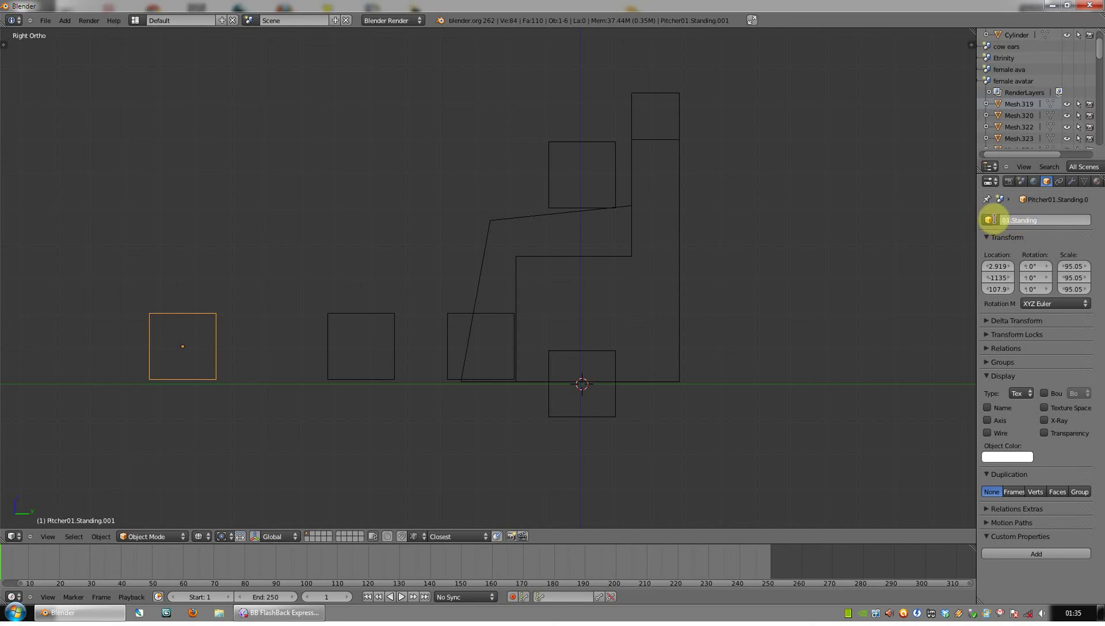
{"action": "type", "text": "Catcher"}
{"action": "key", "text": "Return"}
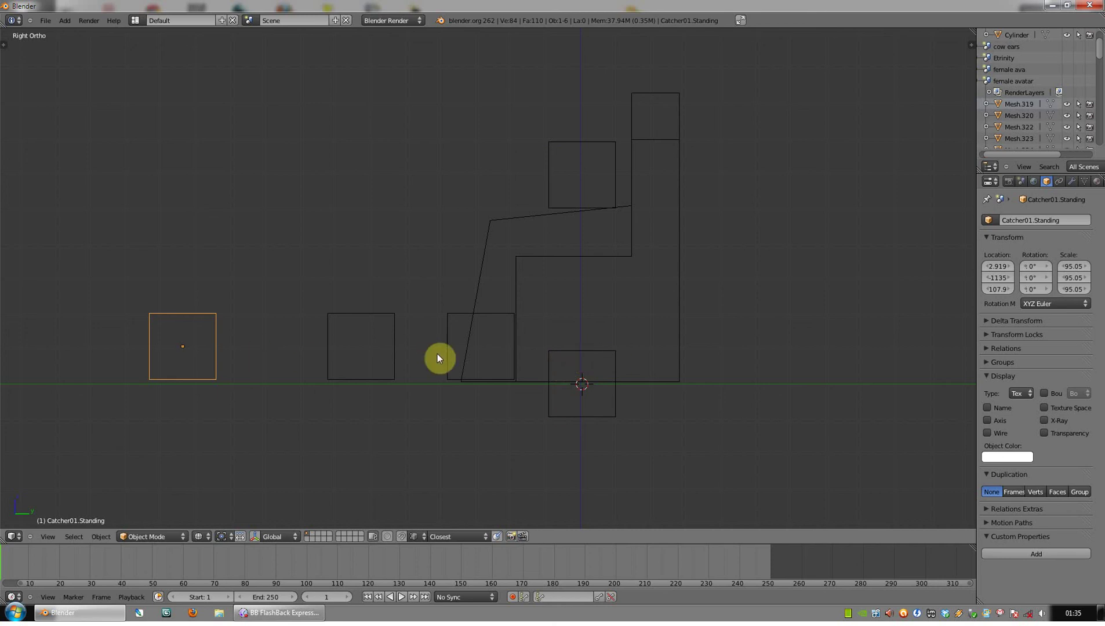
Examine the placement of the five cubes around the chair in solid shading and in the right-side wireframe view
{"action": "middle_click_drag", "start_coordinate": [432, 357], "coordinate": [476, 327]}
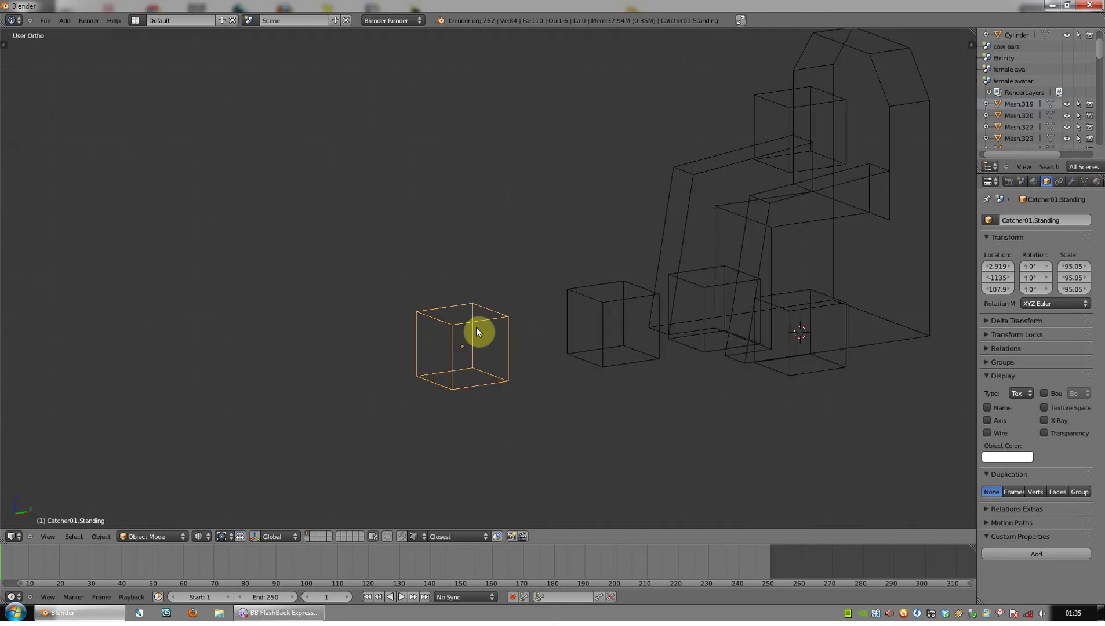
{"action": "scroll", "coordinate": [551, 320], "scroll_direction": "down", "scroll_amount": 2}
{"action": "key", "text": "z"}
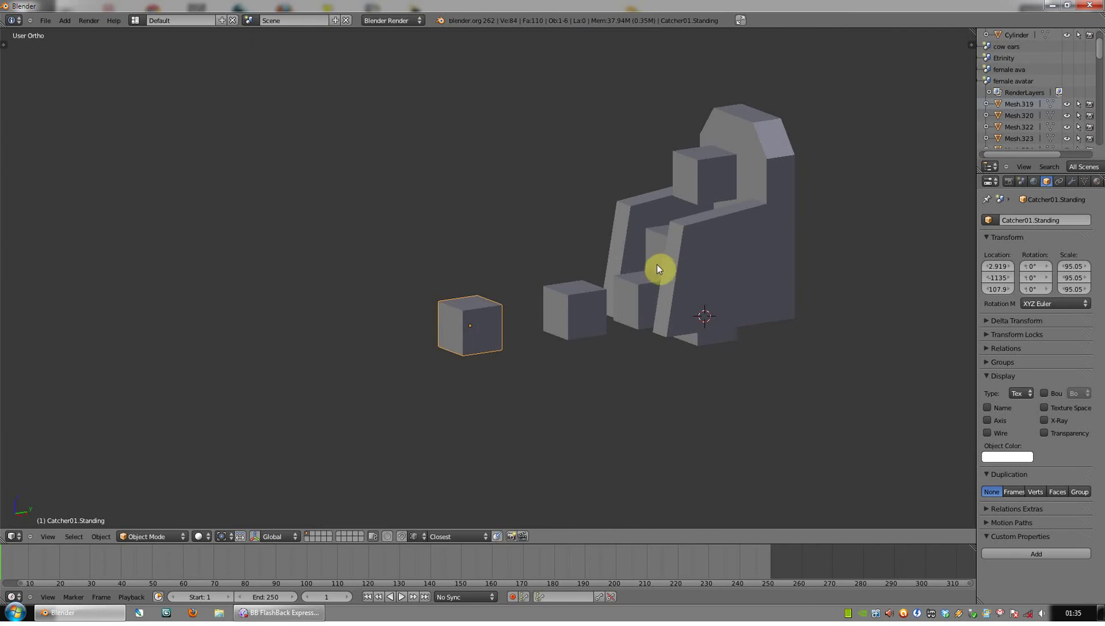
{"action": "key", "text": "KP_3"}
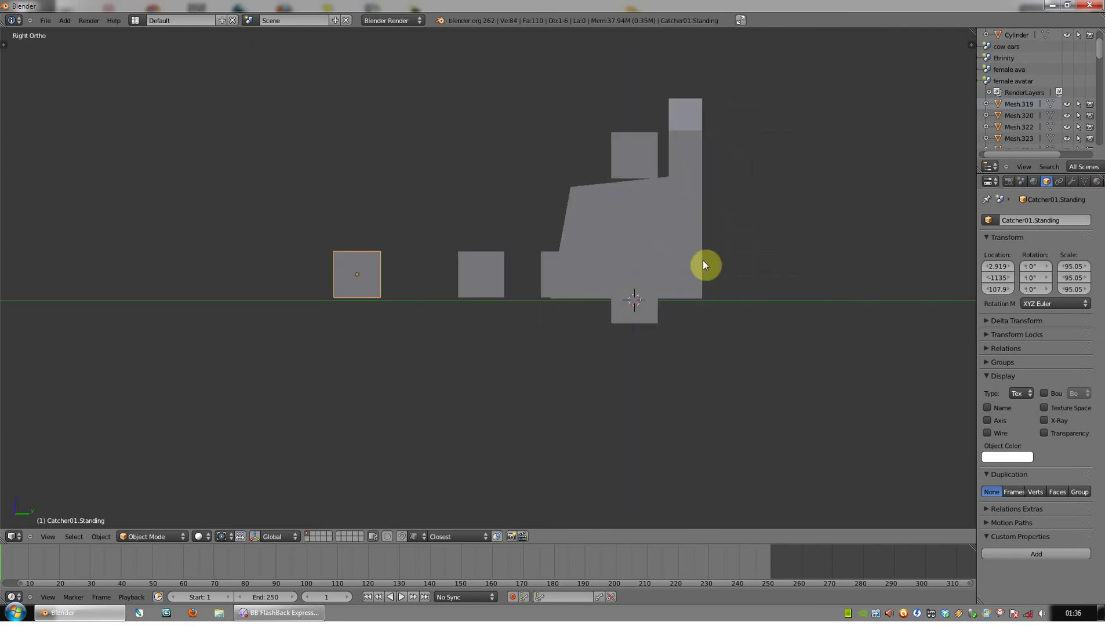
{"action": "key", "text": "z"}
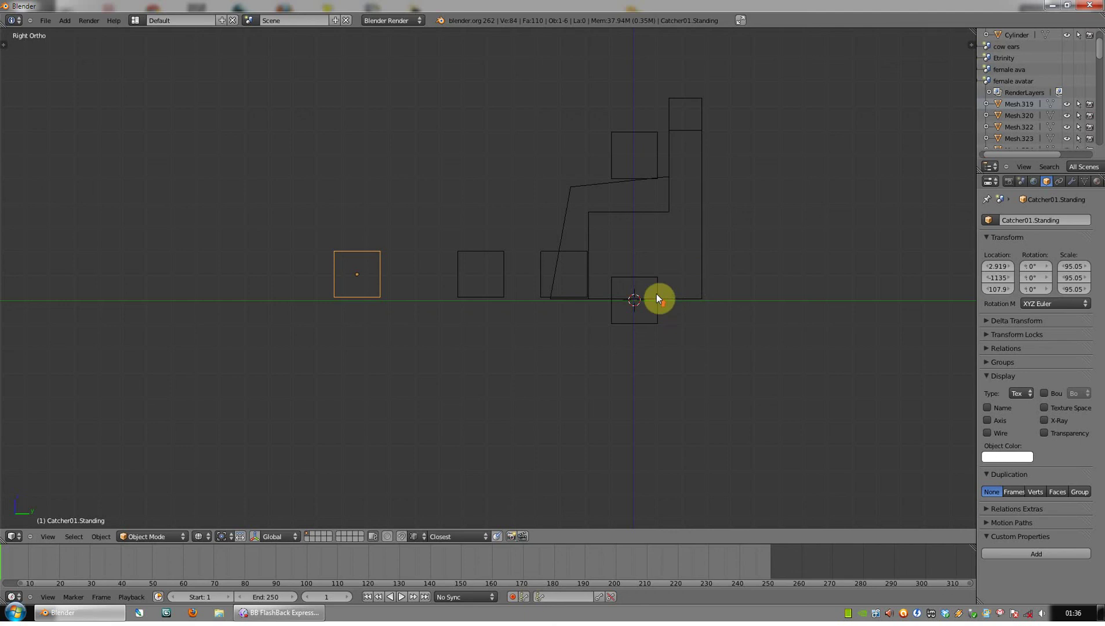
{"action": "scroll", "coordinate": [683, 260], "scroll_direction": "up", "scroll_amount": 2}
{"action": "middle_click_drag", "start_coordinate": [700, 249], "coordinate": [619, 348], "text": "shift"}
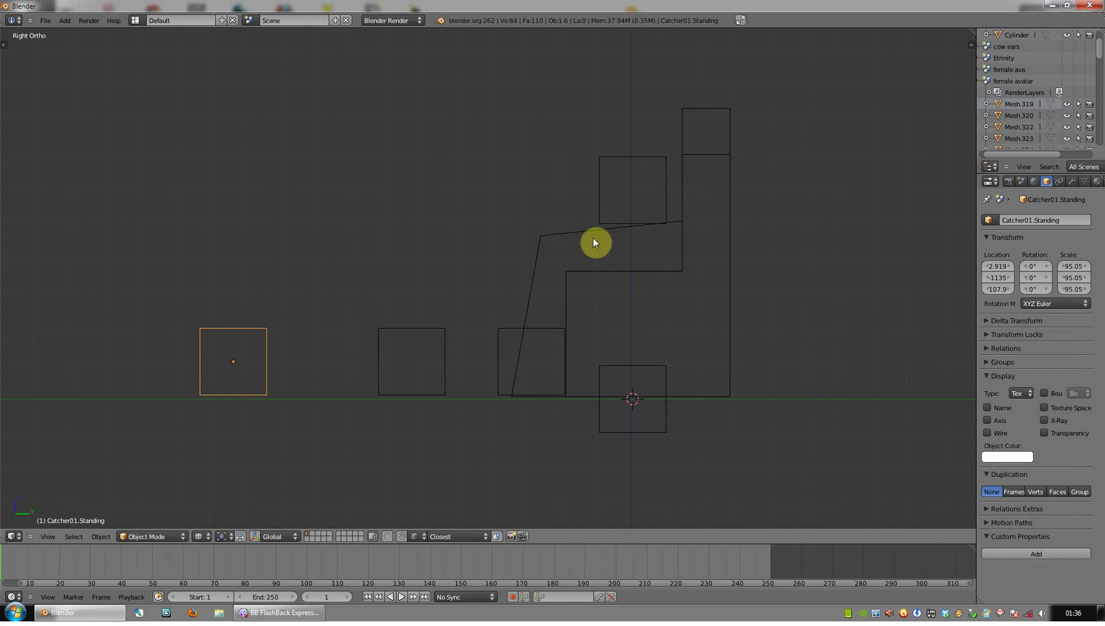
Delete the chair mesh, keeping only the five named cubes
{"action": "right_click", "coordinate": [678, 262]}
{"action": "key", "text": "x"}
{"action": "left_click", "coordinate": [676, 317]}
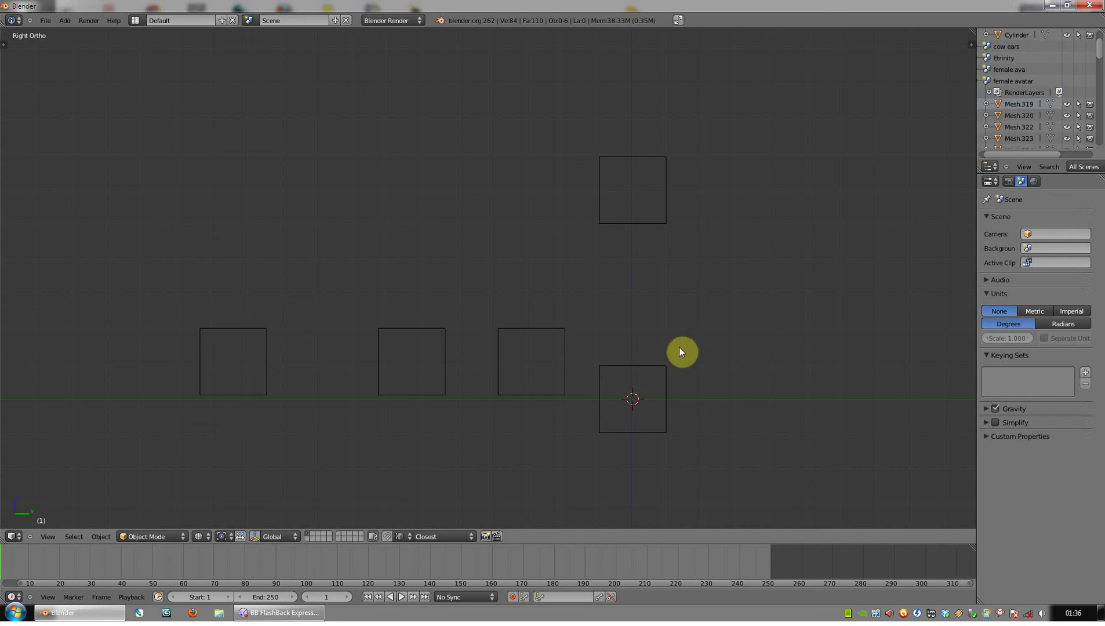
Parent the Handle01, seat01.Sitting, Pitcher01.Standing and Catcher01.Standing cubes to the Root cube as objects
{"action": "right_click", "coordinate": [616, 224]}
{"action": "right_click", "coordinate": [563, 332], "text": "shift"}
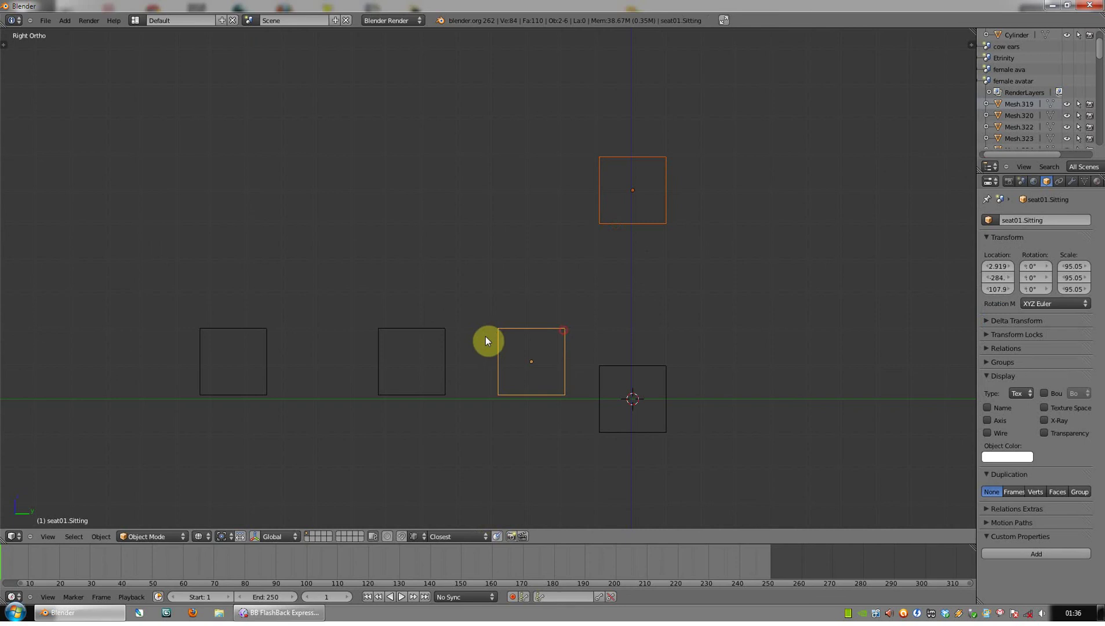
{"action": "right_click", "coordinate": [444, 345], "text": "shift"}
{"action": "right_click", "coordinate": [266, 339], "text": "shift"}
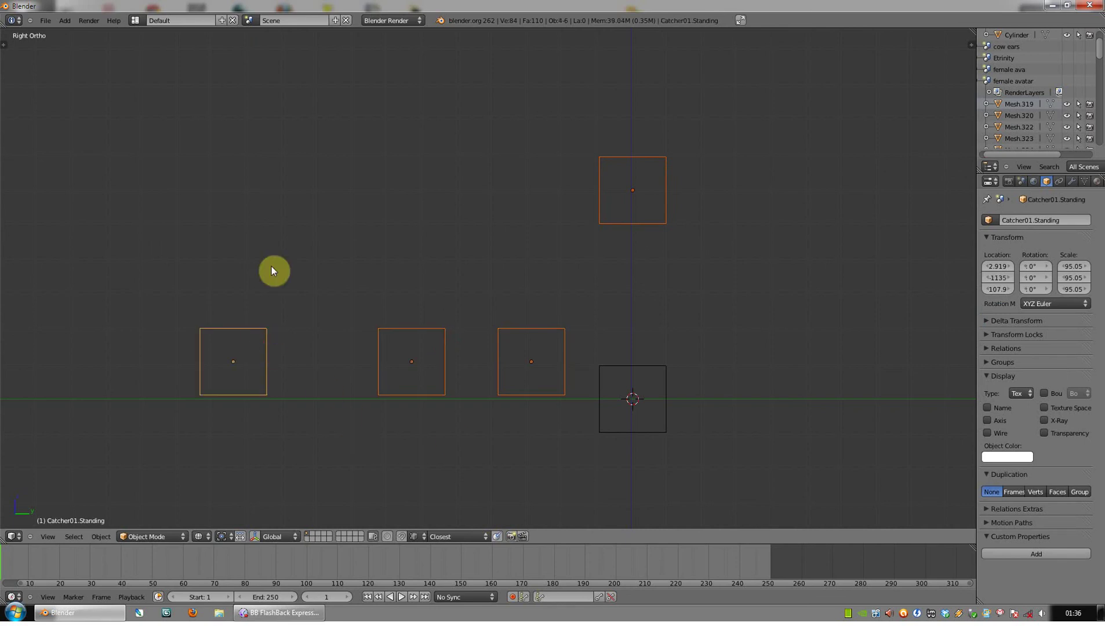
{"action": "right_click", "coordinate": [655, 367], "text": "shift"}
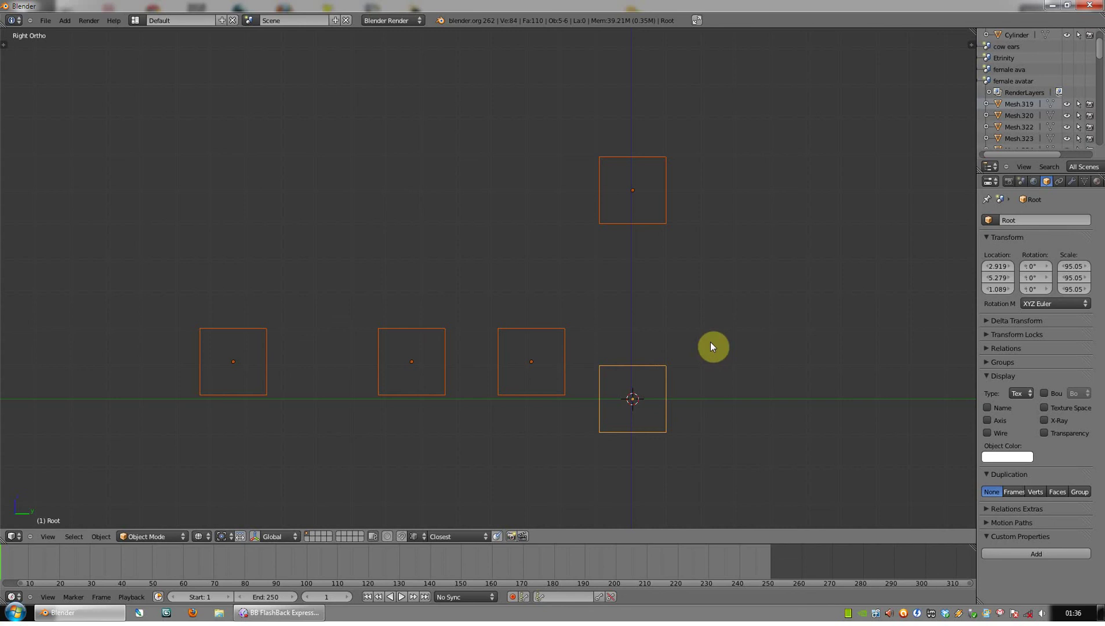
{"action": "key", "text": "ctrl+p"}
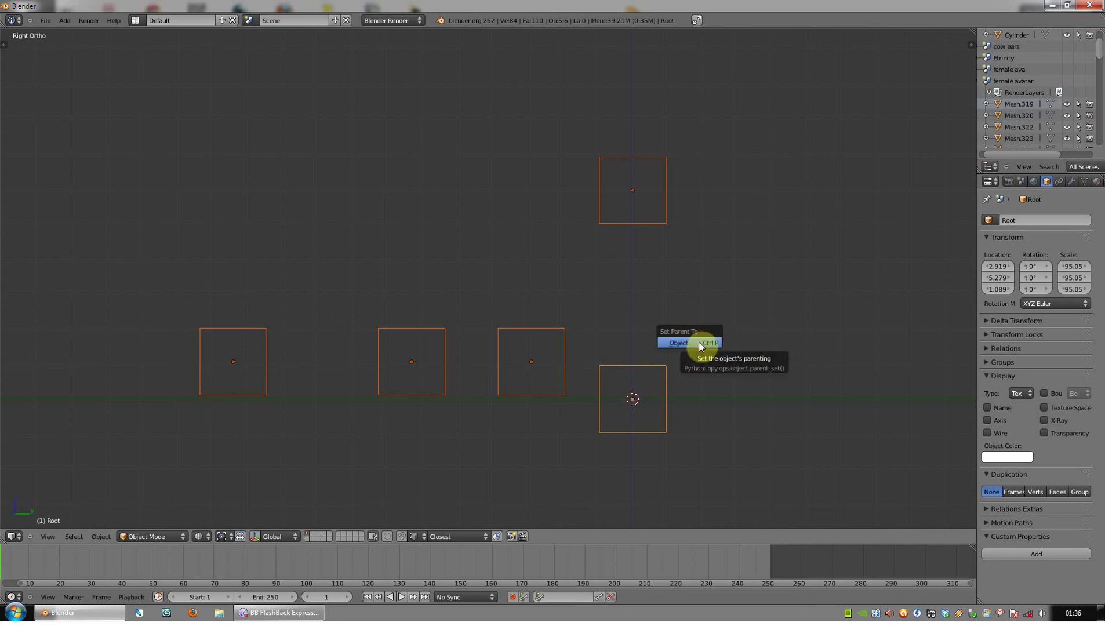
{"action": "left_click", "coordinate": [693, 343]}
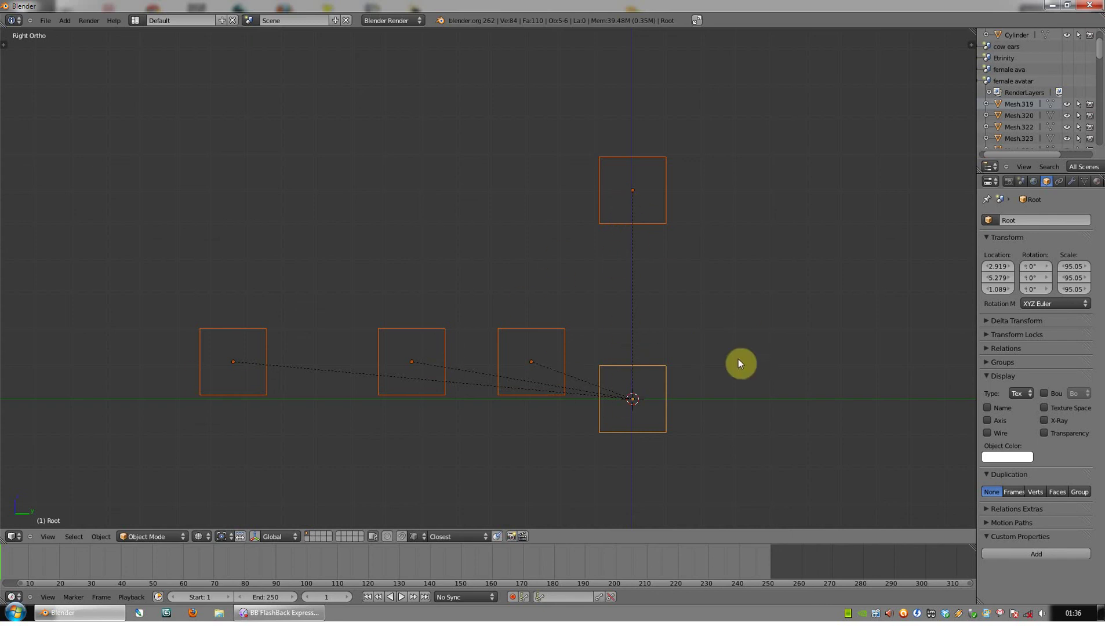
Export the skeleton from the Root cube with the IMVU XSF exporter as chair.xsf in the Blender Export folder
{"action": "right_click", "coordinate": [662, 365]}
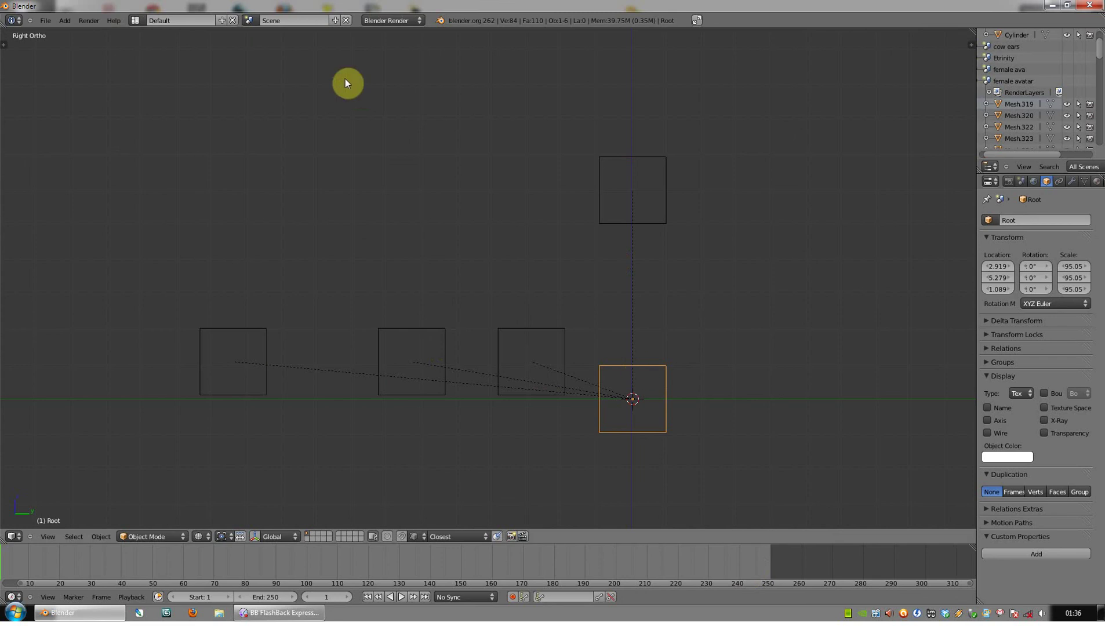
{"action": "left_click", "coordinate": [45, 21]}
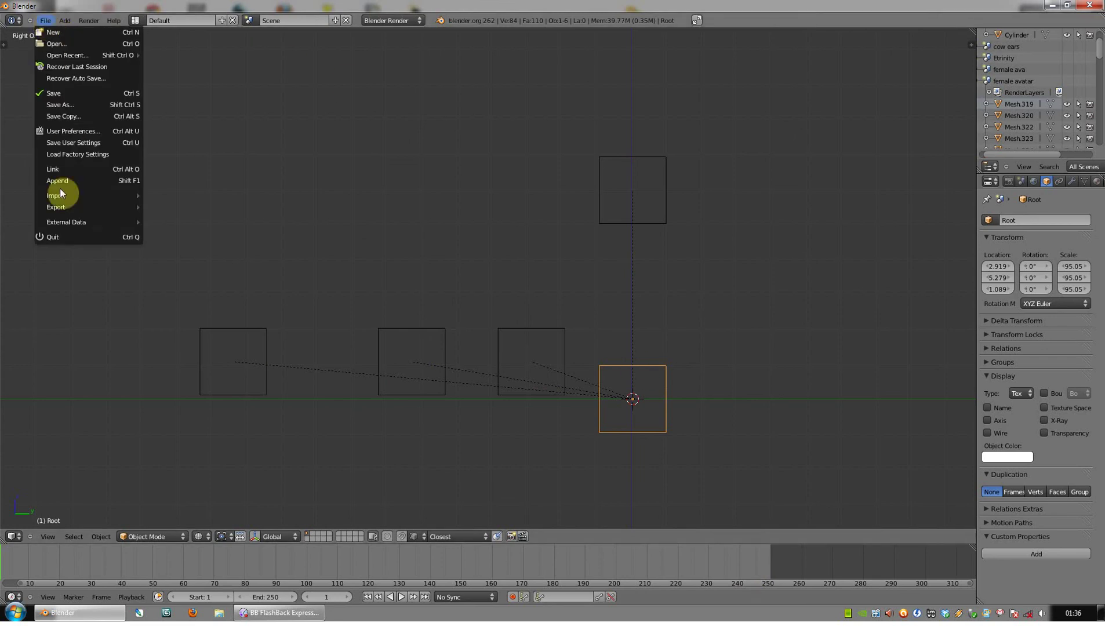
{"action": "mouse_move", "coordinate": [55, 208]}
{"action": "left_click", "coordinate": [177, 310]}
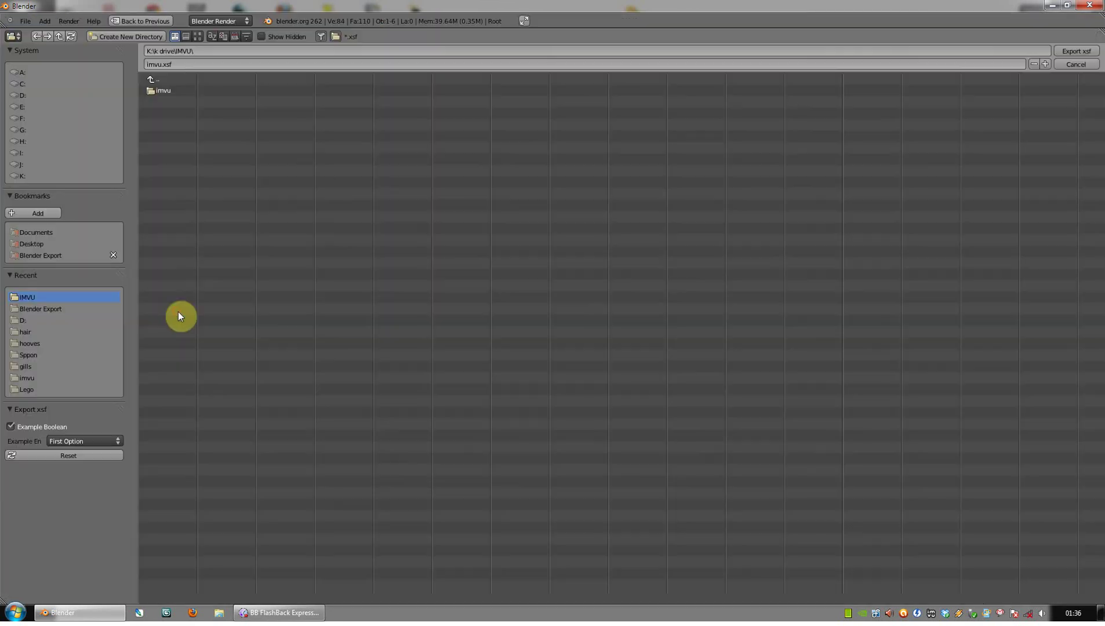
{"action": "left_click", "coordinate": [44, 309]}
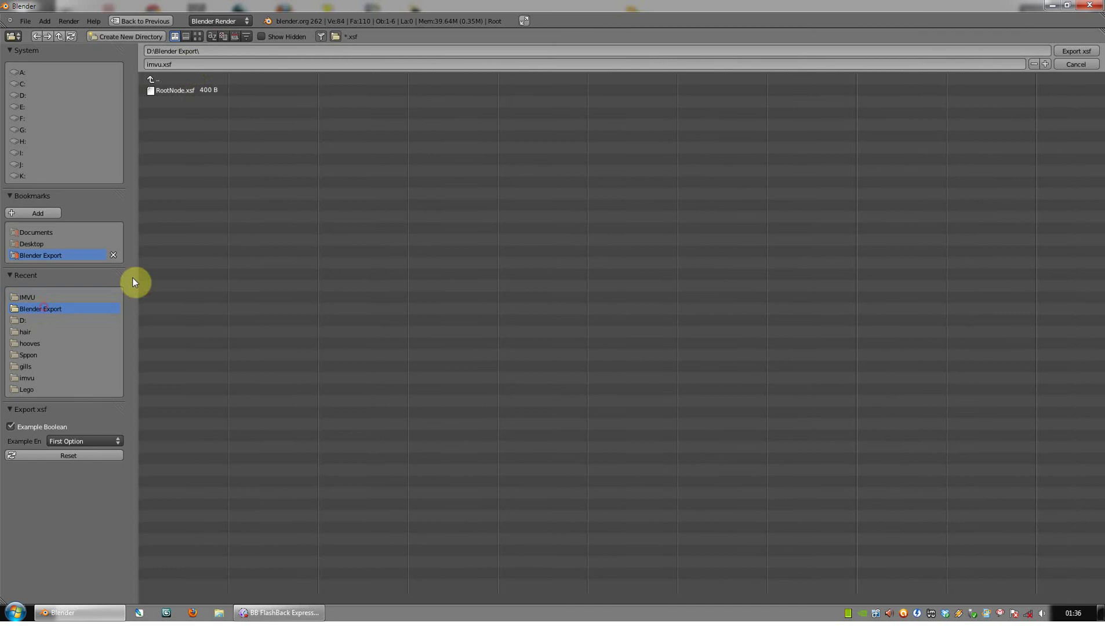
{"action": "left_click", "coordinate": [193, 65]}
{"action": "type", "text": "chair.xsf"}
{"action": "key", "text": "Return"}
{"action": "key", "text": "Return"}
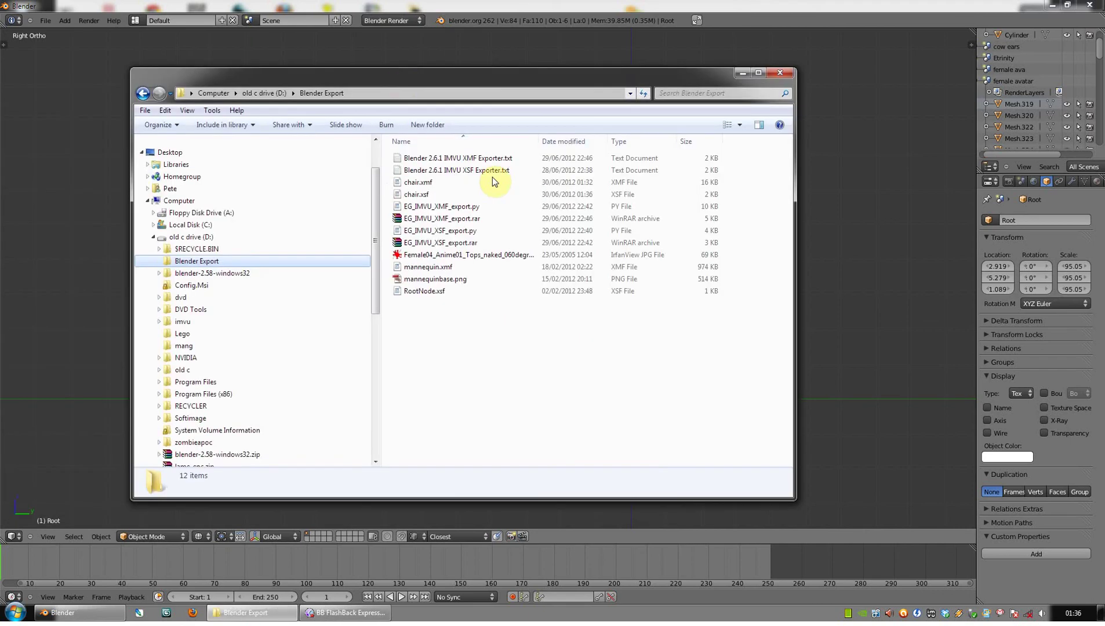
Check the exported chair.xmf and chair.xsf files in the Blender Export folder
{"action": "left_click", "coordinate": [424, 182]}
{"action": "left_click", "coordinate": [425, 194]}
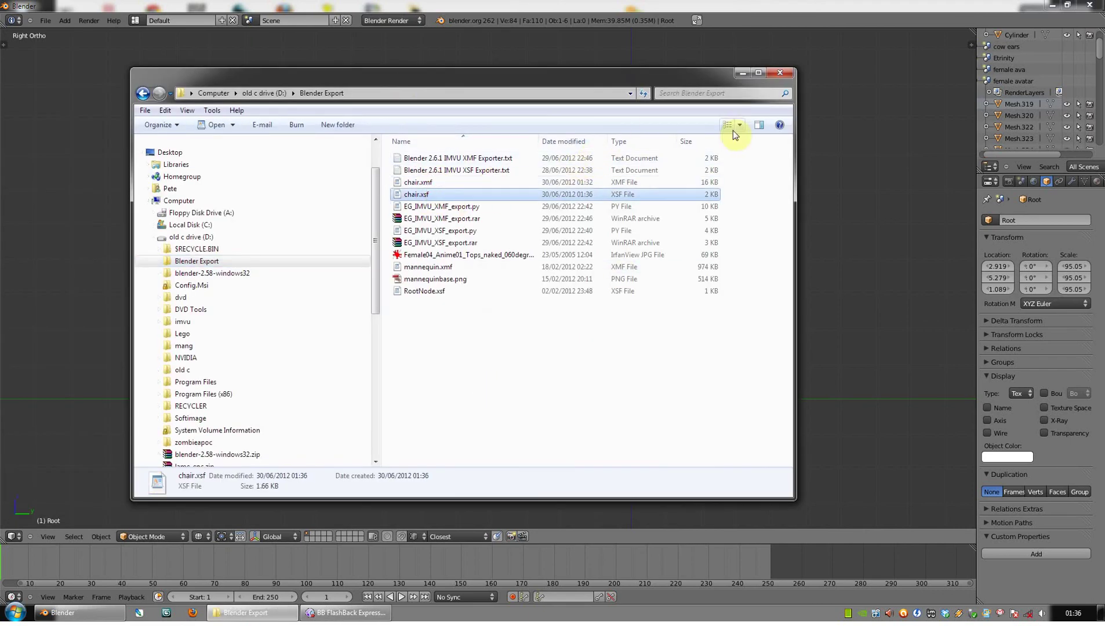
{"action": "left_click_drag", "start_coordinate": [673, 83], "coordinate": [0, 96]}
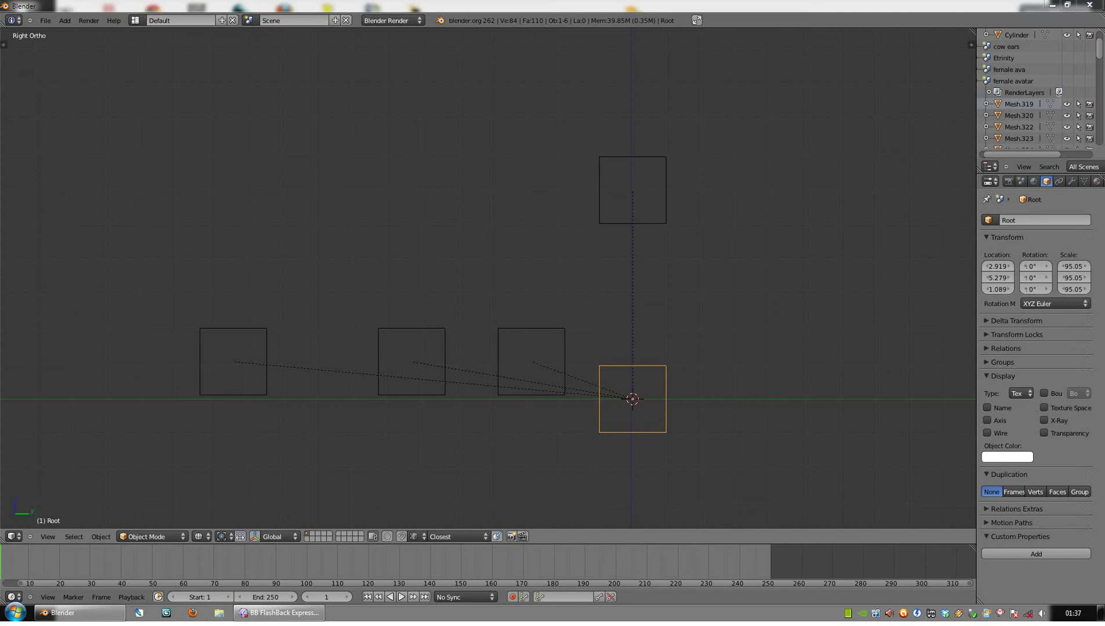
Switch to IMVU's Create mode and derive a new product from the Furniture base (12908)
{"action": "left_click_drag", "start_coordinate": [1018, 205], "coordinate": [230, 7]}
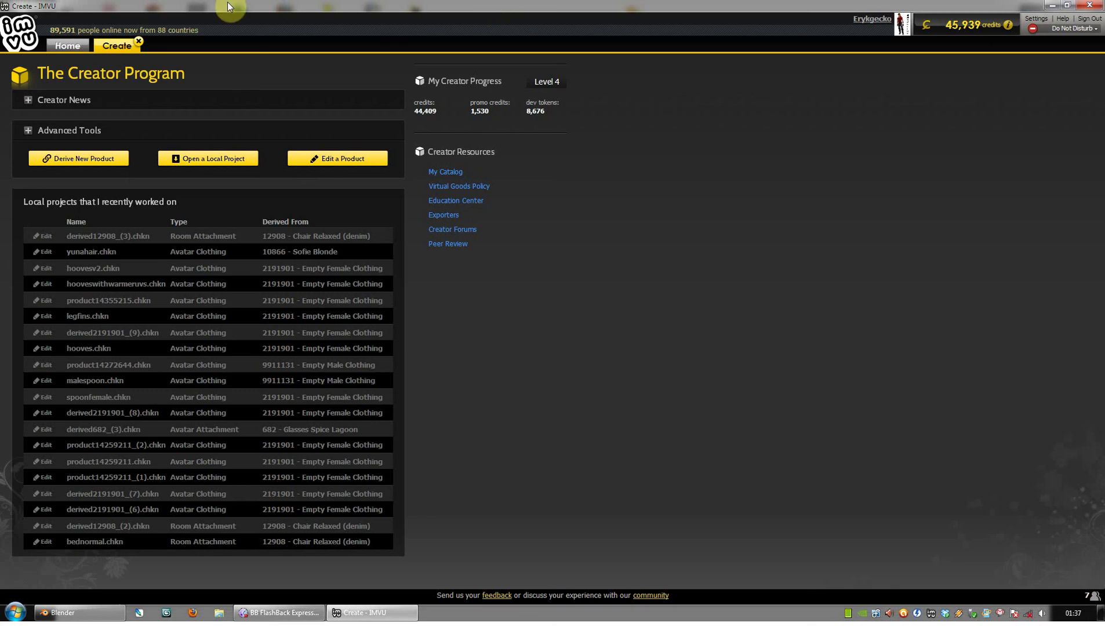
{"action": "left_click", "coordinate": [119, 158]}
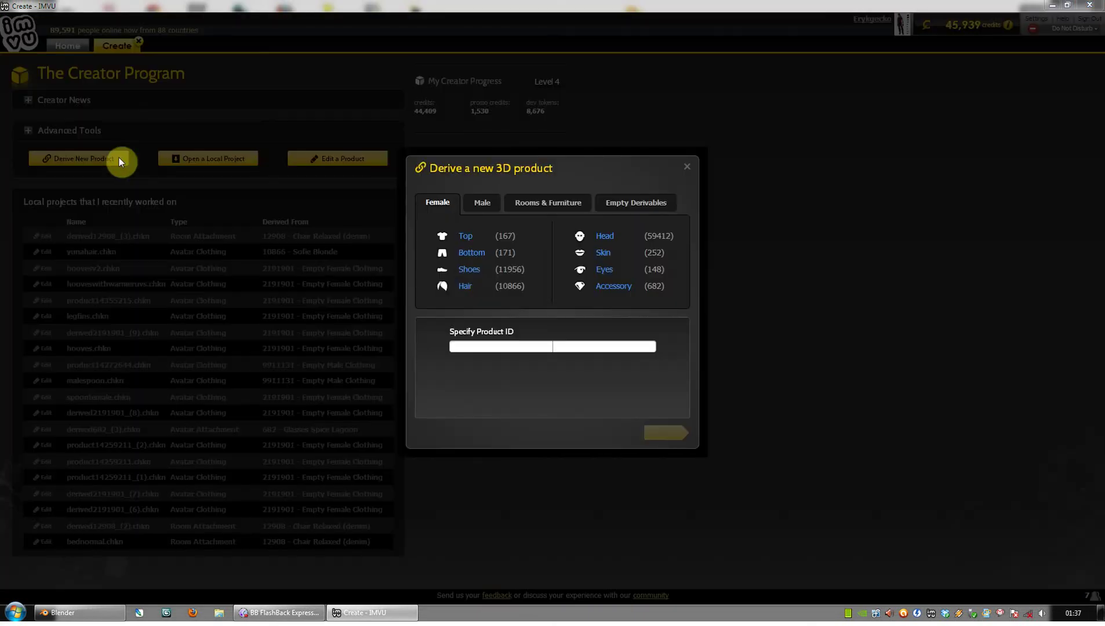
{"action": "left_click", "coordinate": [547, 204]}
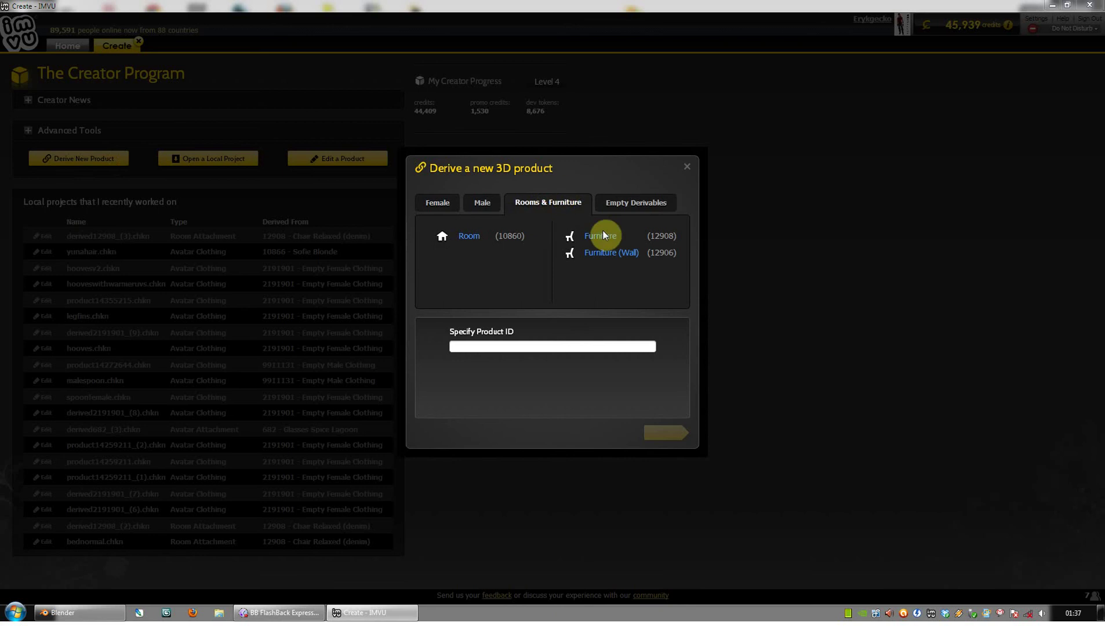
{"action": "left_click", "coordinate": [672, 433]}
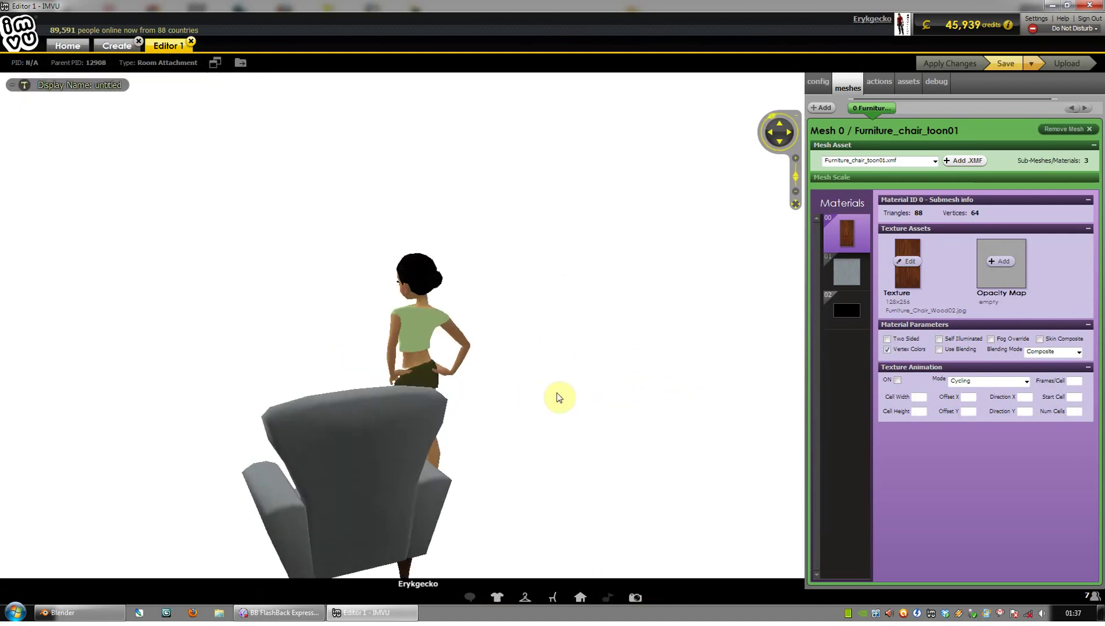
Replace the product's mesh with chair.xmf, turn off Vertex Colors for its first material, and apply the changes
{"action": "left_click", "coordinate": [634, 393]}
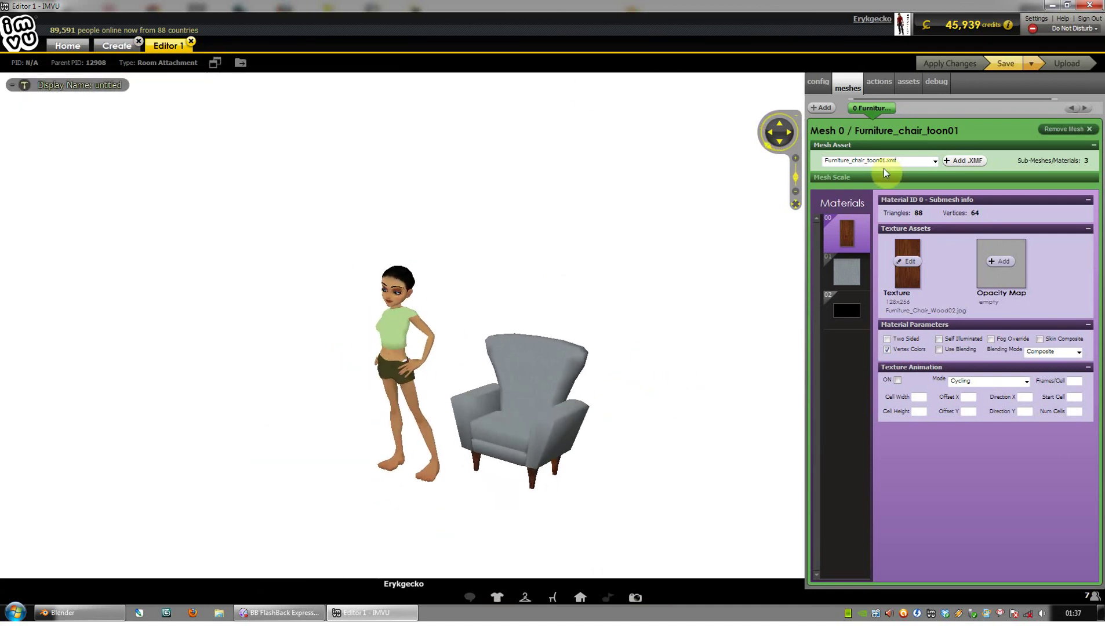
{"action": "left_click", "coordinate": [966, 161]}
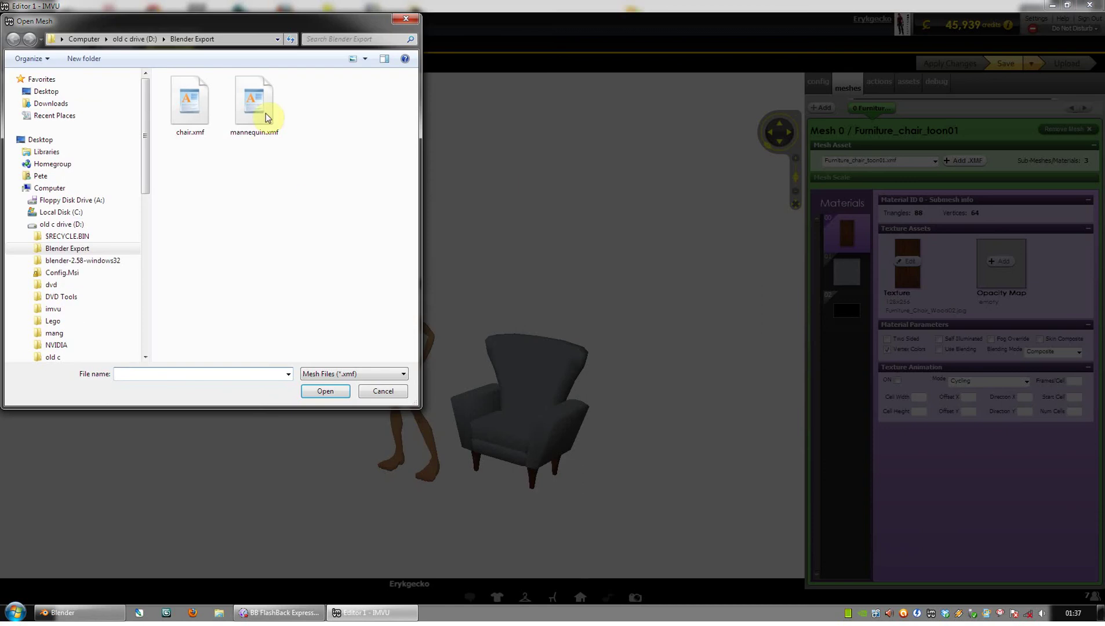
{"action": "double_click", "coordinate": [210, 110]}
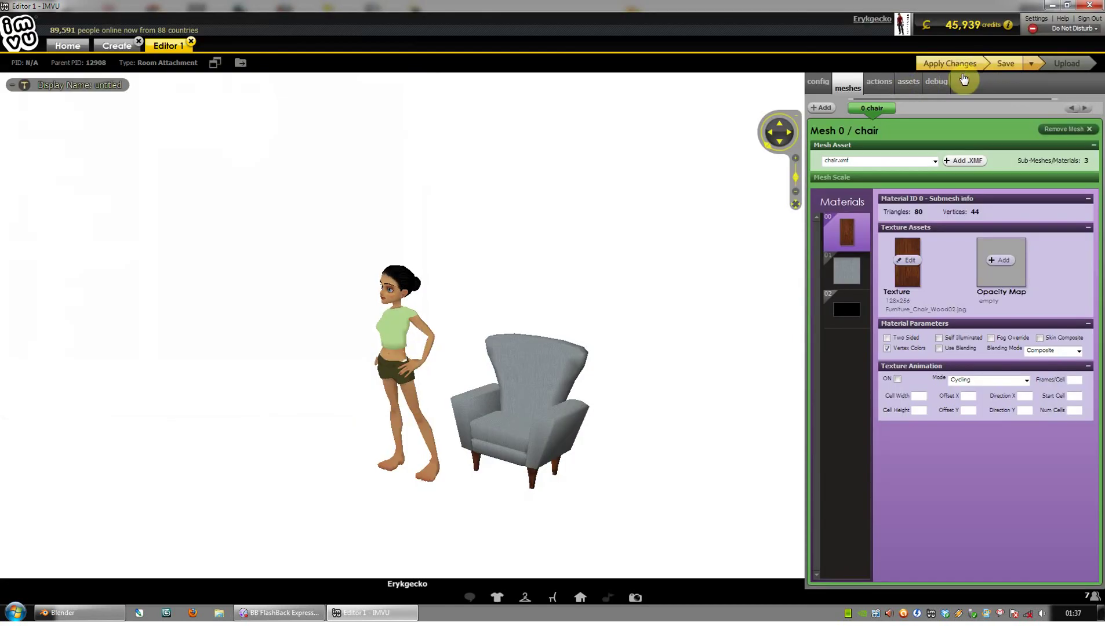
{"action": "left_click", "coordinate": [888, 349]}
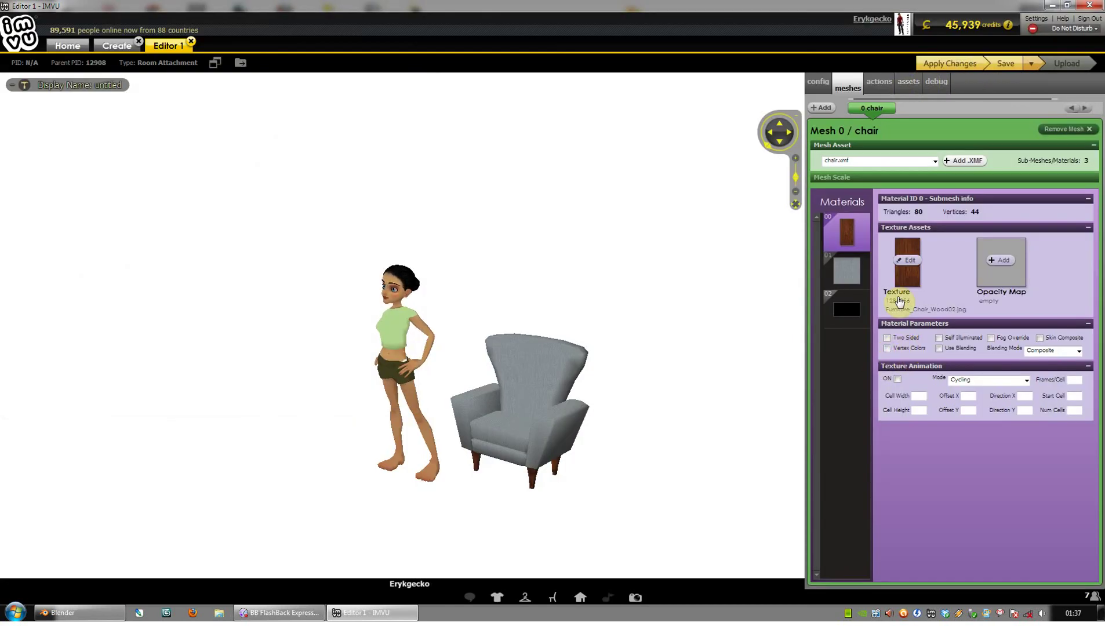
{"action": "left_click", "coordinate": [945, 64]}
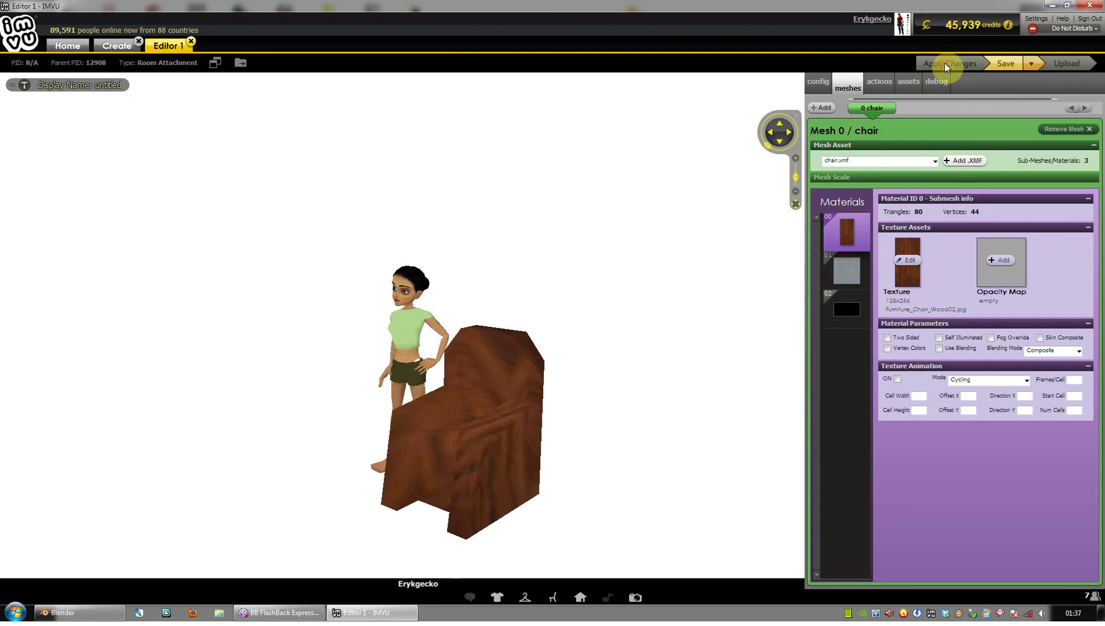
Load chair.xsf as the product's skeleton, apply the changes, and inspect the avatar's sitting position on the chair
{"action": "left_click_drag", "start_coordinate": [562, 409], "coordinate": [592, 402]}
{"action": "left_click", "coordinate": [446, 424]}
{"action": "left_click", "coordinate": [509, 394]}
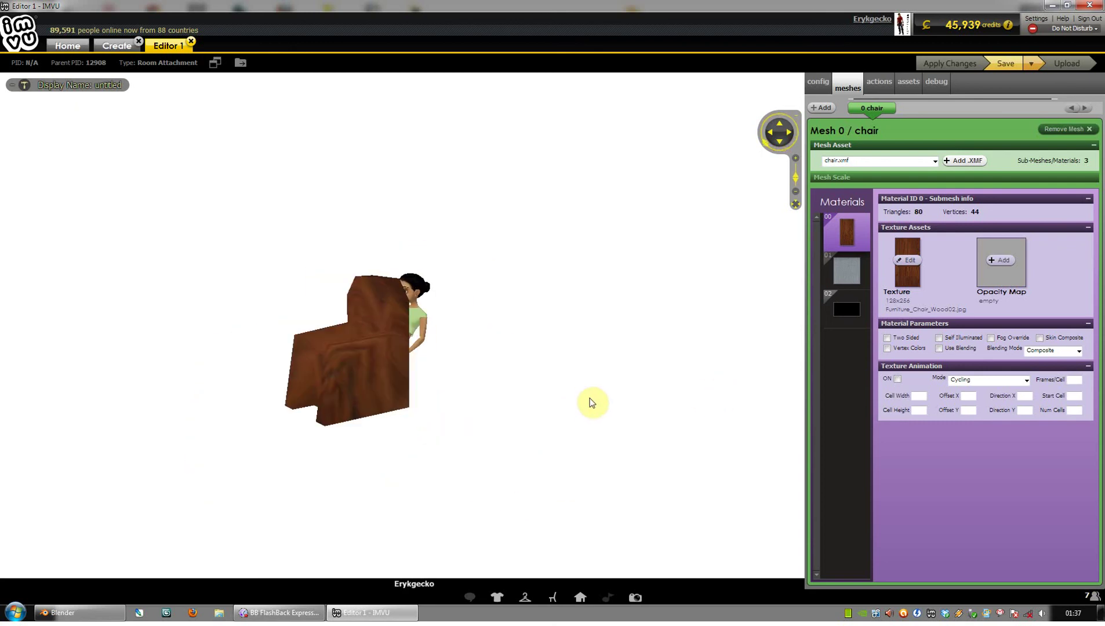
{"action": "left_click_drag", "start_coordinate": [500, 365], "coordinate": [537, 385]}
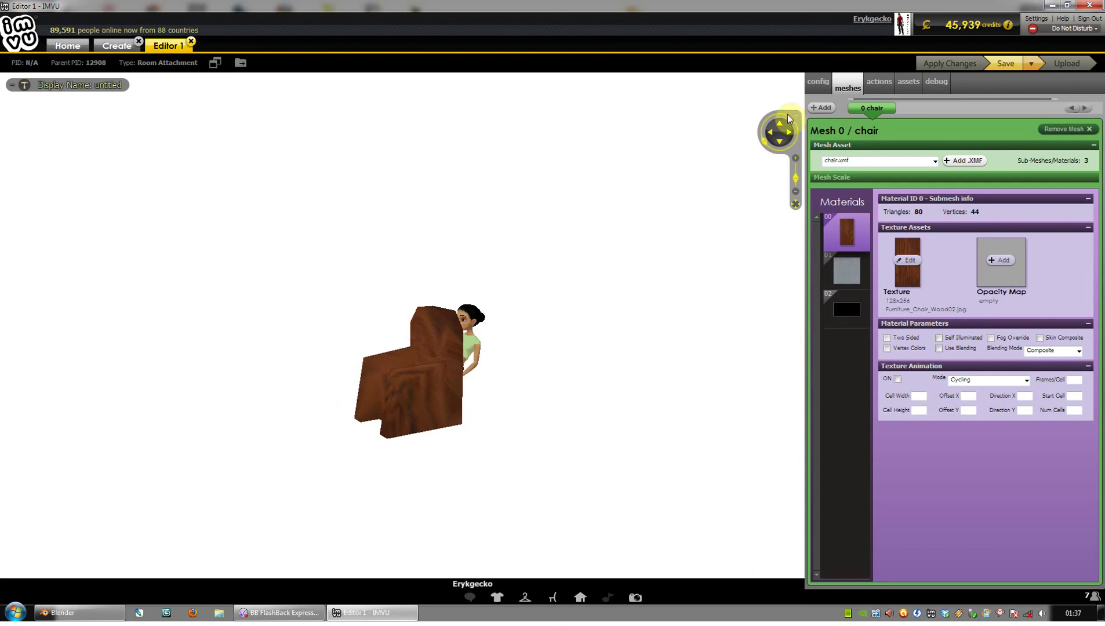
{"action": "left_click", "coordinate": [818, 87]}
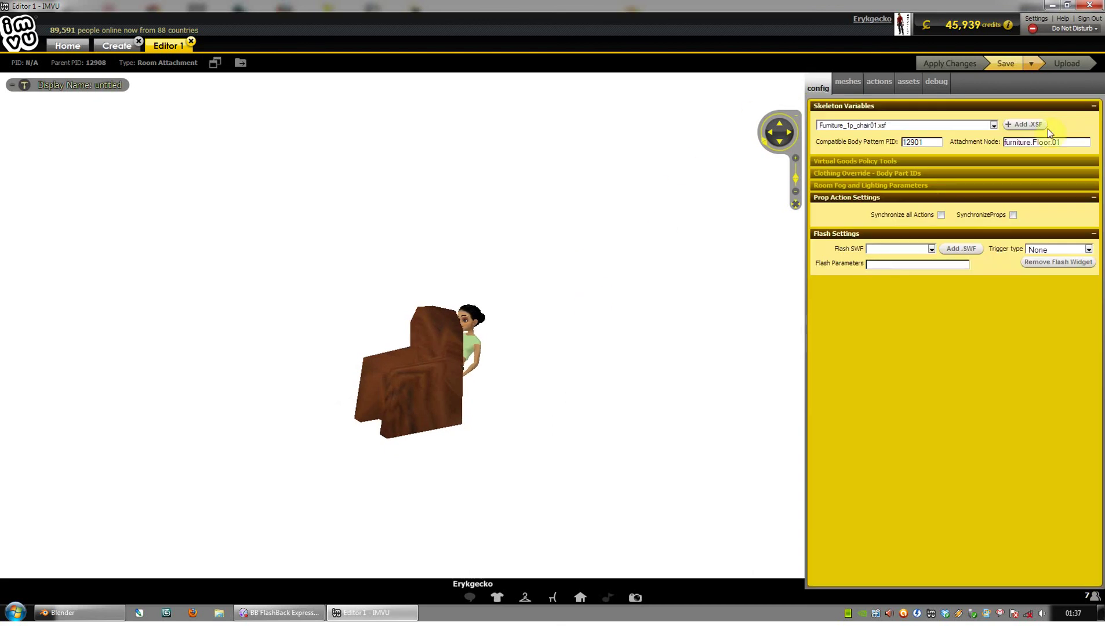
{"action": "left_click", "coordinate": [1025, 124]}
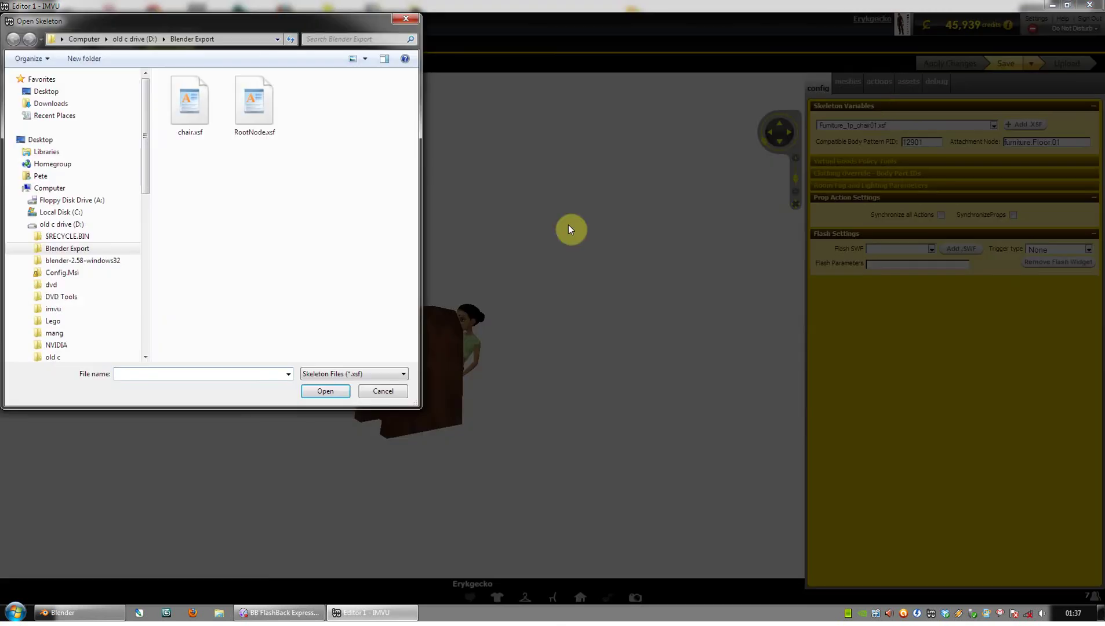
{"action": "double_click", "coordinate": [192, 120]}
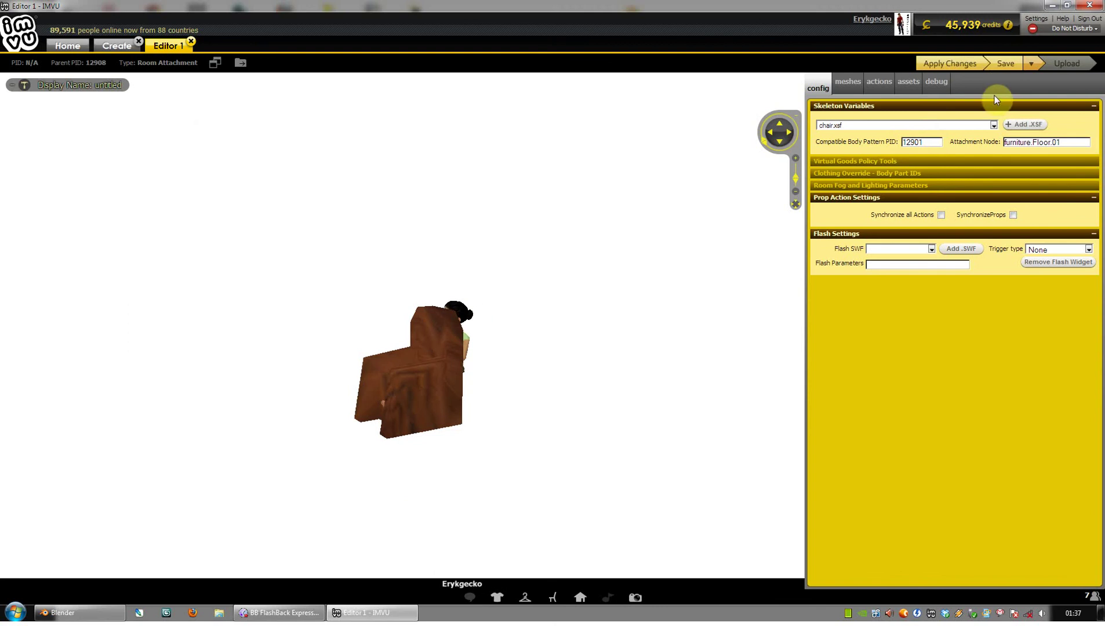
{"action": "left_click", "coordinate": [964, 65]}
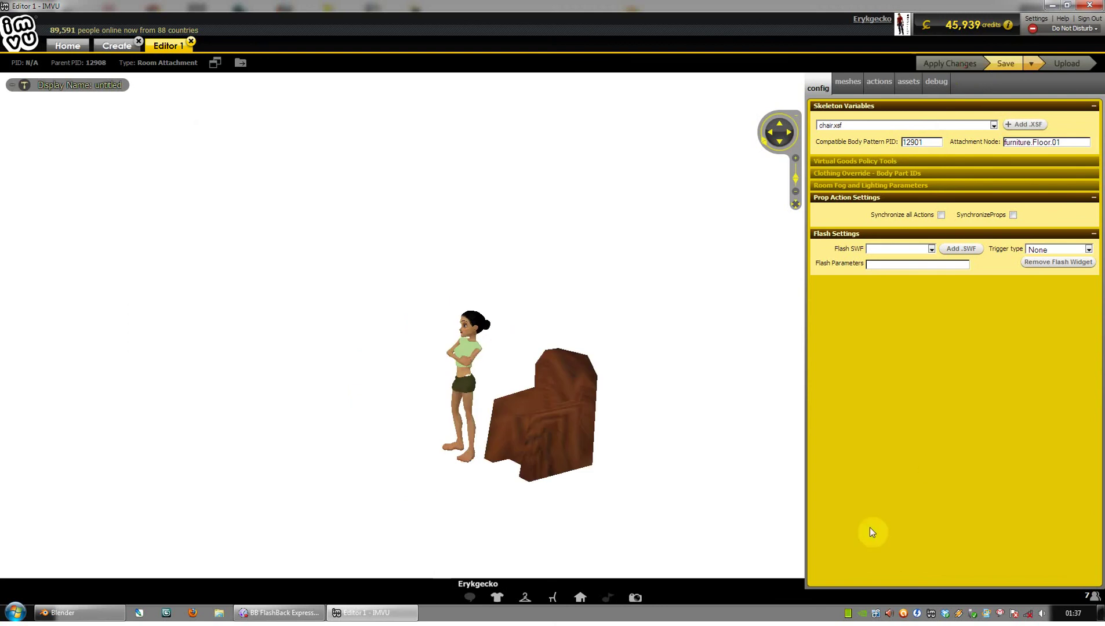
{"action": "left_click", "coordinate": [545, 398]}
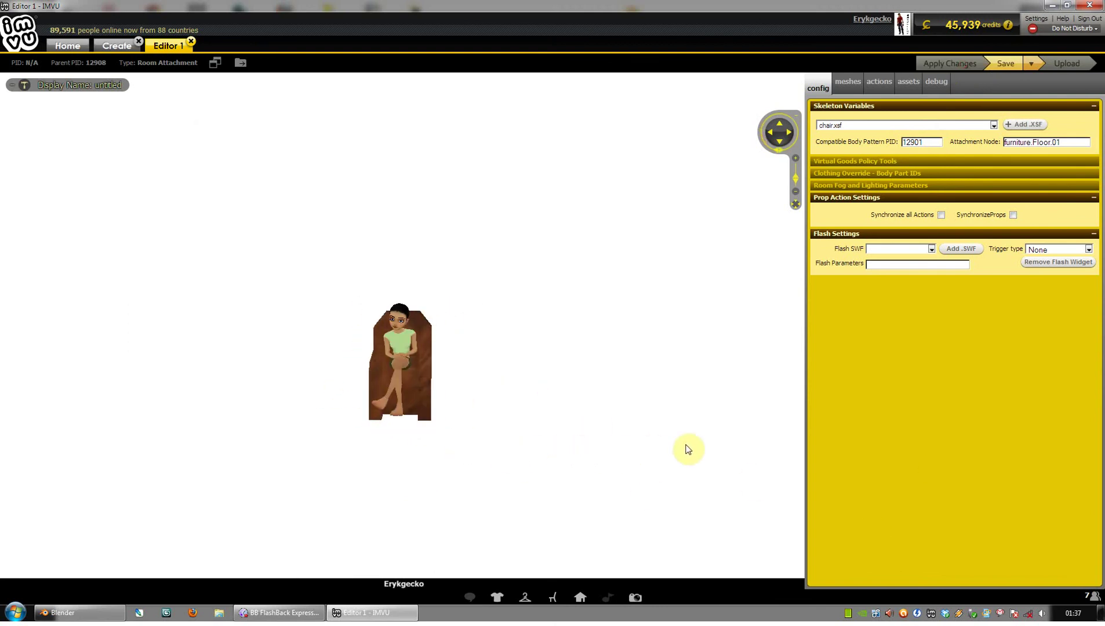
{"action": "left_click_drag", "start_coordinate": [688, 449], "coordinate": [500, 419]}
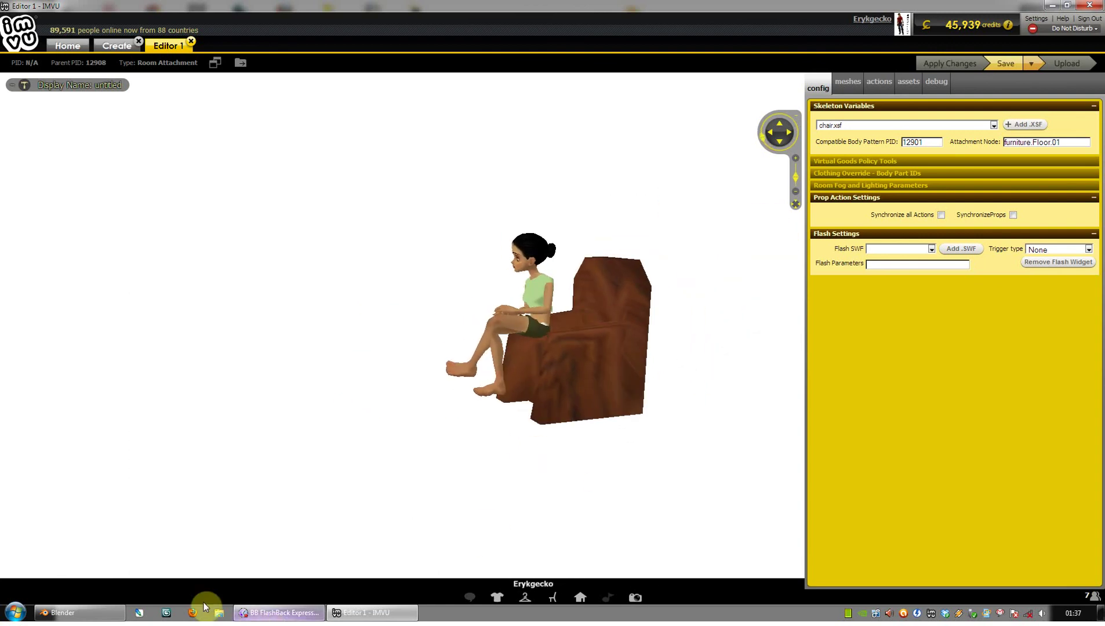
Switch to Blender and move the seat01.Sitting cube closer to the Root cube and slightly lower
{"action": "left_click", "coordinate": [70, 612]}
{"action": "right_click", "coordinate": [543, 329]}
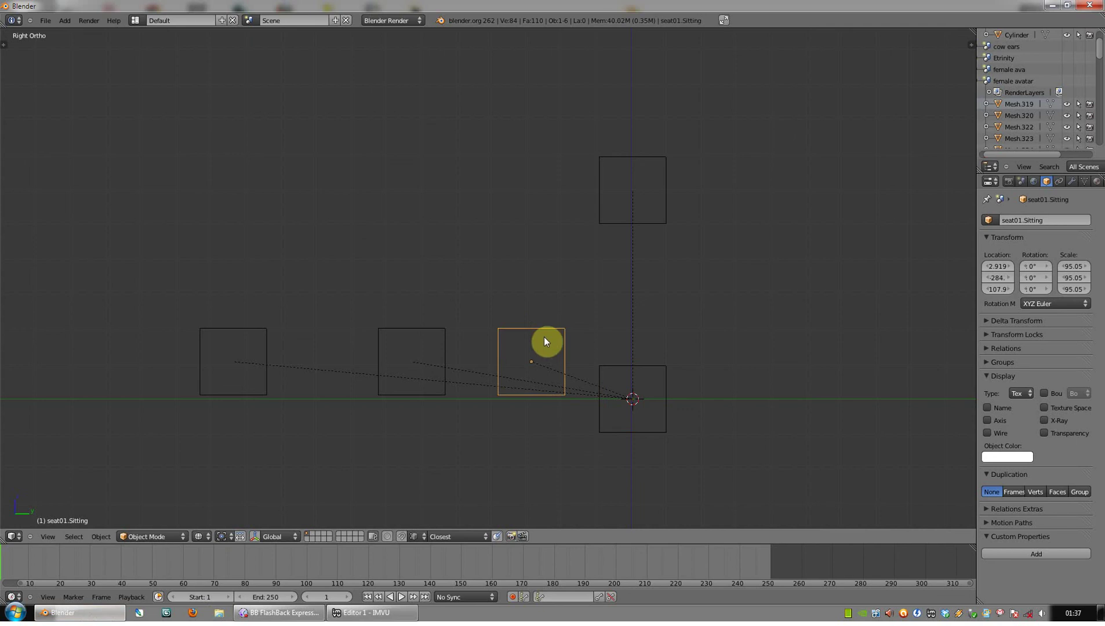
{"action": "key", "text": "g"}
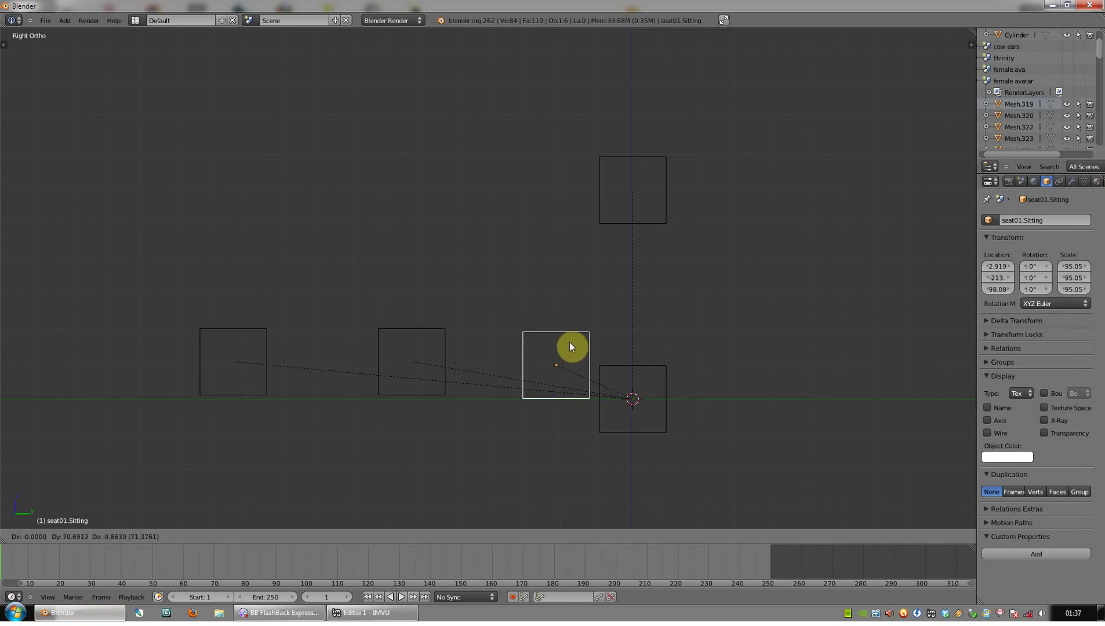
{"action": "left_click", "coordinate": [571, 345]}
Export the adjusted skeleton from the Root cube as XSF, overwriting chair.xsf in the Blender Export folder
{"action": "right_click", "coordinate": [660, 362]}
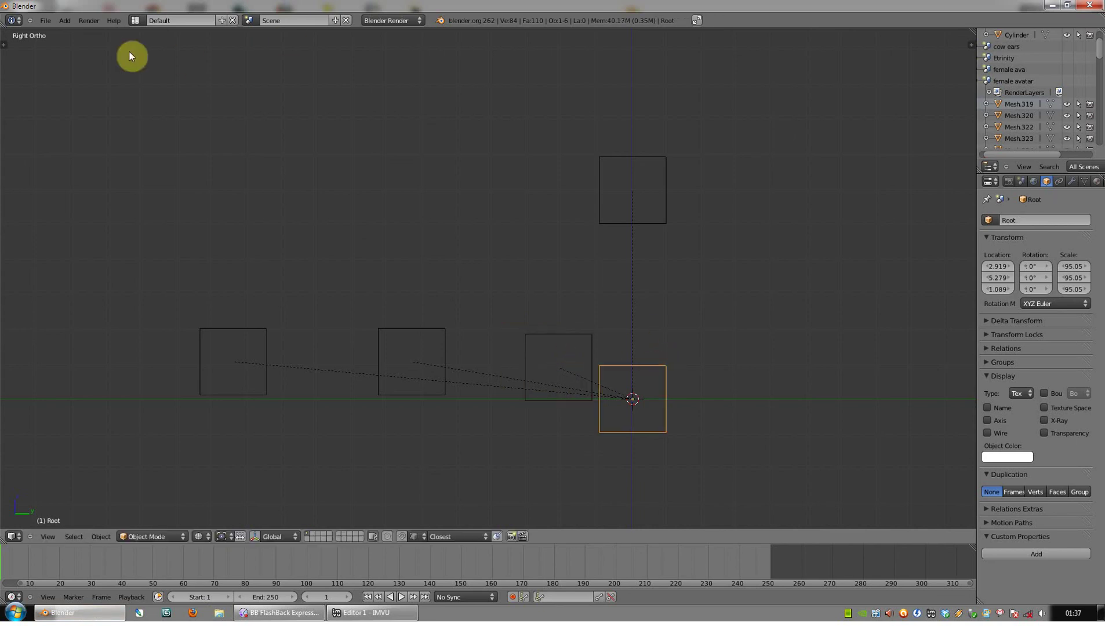
{"action": "left_click", "coordinate": [46, 21]}
{"action": "mouse_move", "coordinate": [87, 209]}
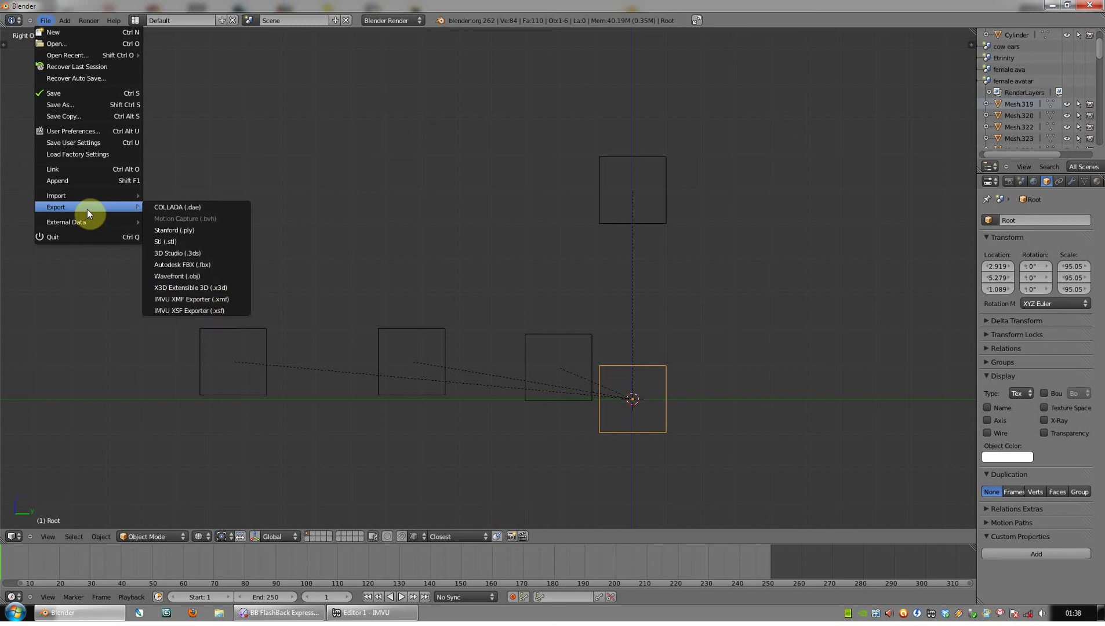
{"action": "left_click", "coordinate": [207, 310]}
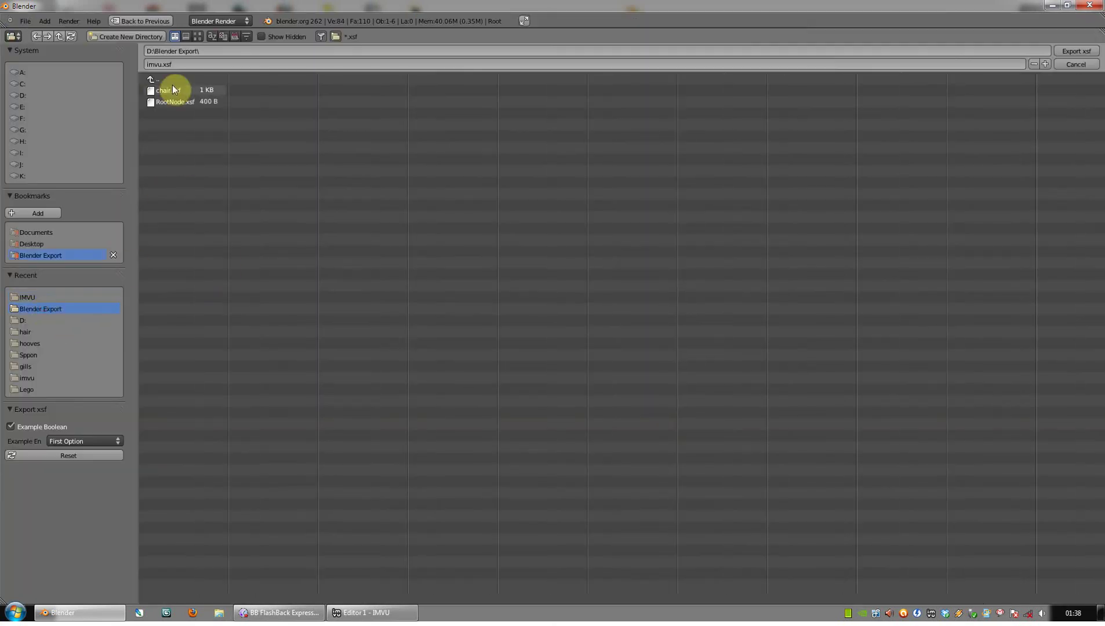
{"action": "double_click", "coordinate": [171, 89]}
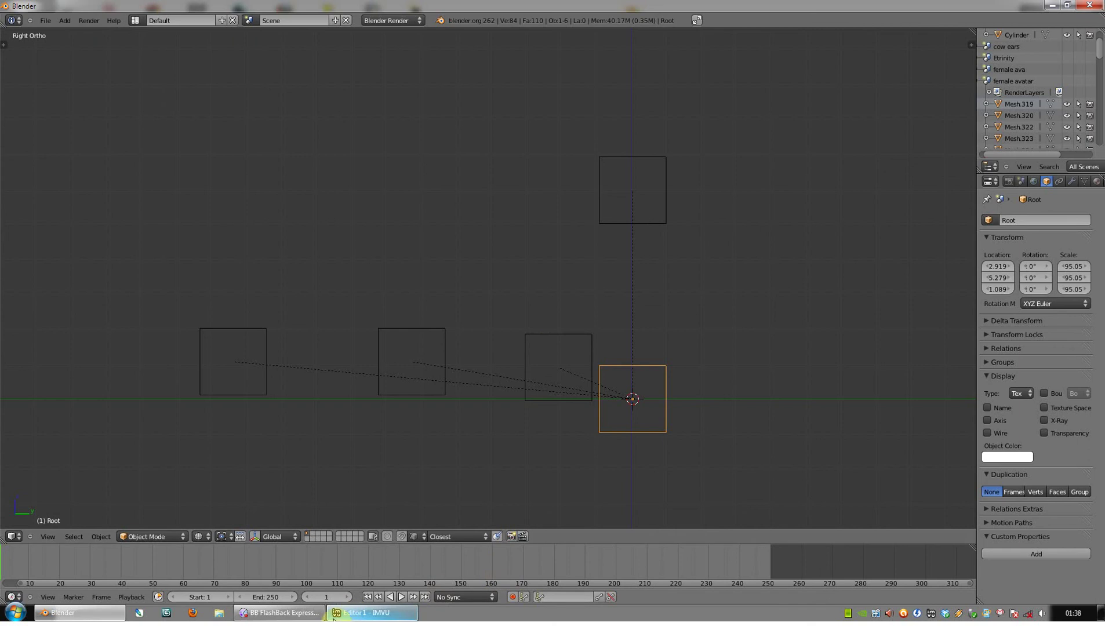
Switch to the IMVU editor, reload chair.xsf as the skeleton, apply the changes, and view the seated avatar
{"action": "left_click", "coordinate": [366, 613]}
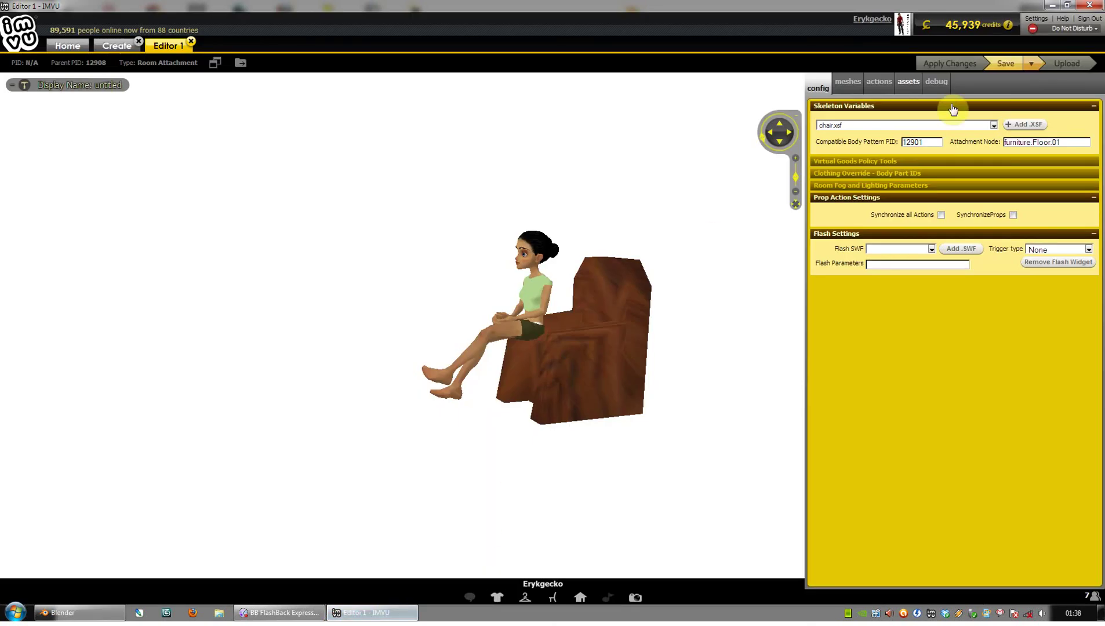
{"action": "left_click", "coordinate": [1027, 124]}
{"action": "left_click", "coordinate": [190, 107]}
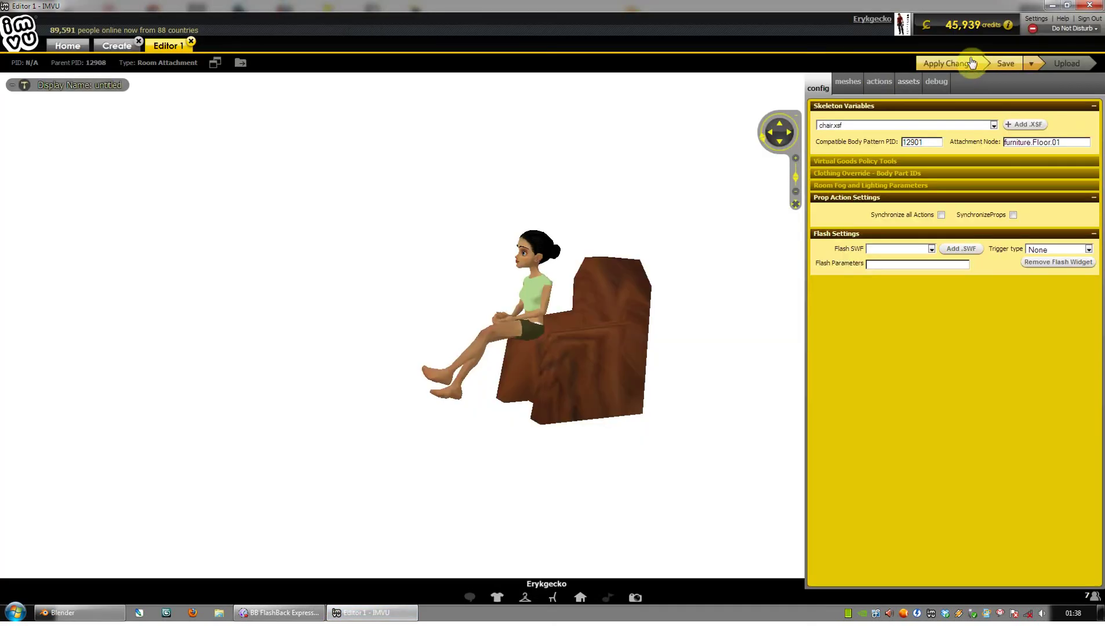
{"action": "left_click", "coordinate": [943, 63]}
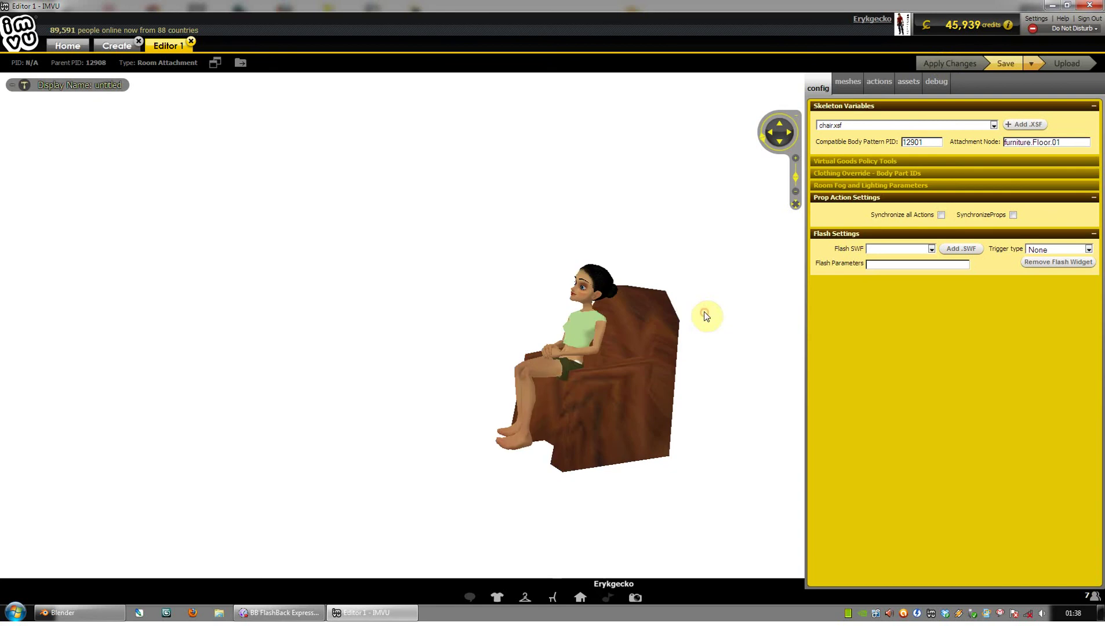
{"action": "mouse_move", "coordinate": [640, 357]}
{"action": "left_mouse_down"}
{"action": "mouse_move", "coordinate": [781, 352]}
{"action": "mouse_move", "coordinate": [597, 357]}
{"action": "mouse_move", "coordinate": [623, 354]}
{"action": "mouse_move", "coordinate": [601, 333]}
{"action": "mouse_move", "coordinate": [666, 333]}
{"action": "mouse_move", "coordinate": [640, 341]}
{"action": "mouse_move", "coordinate": [659, 345]}
{"action": "mouse_move", "coordinate": [648, 355]}
{"action": "mouse_move", "coordinate": [702, 354]}
{"action": "mouse_move", "coordinate": [618, 352]}
{"action": "left_mouse_up"}
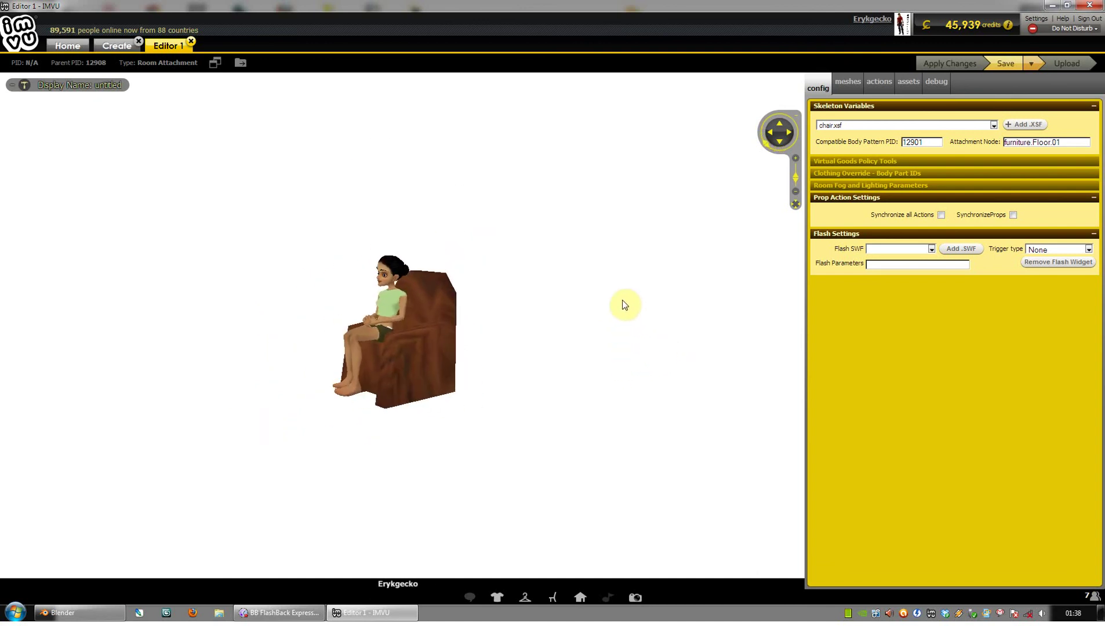
Add a second test actor to the product scene and move it to another standing spot in its own view
{"action": "left_click", "coordinate": [936, 82]}
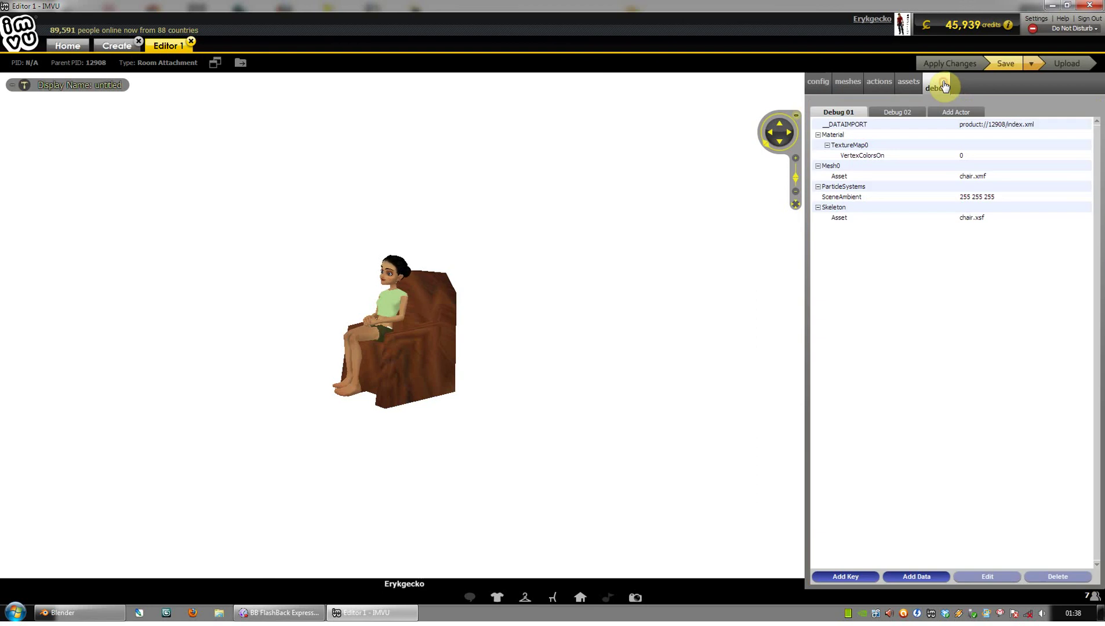
{"action": "left_click", "coordinate": [962, 116]}
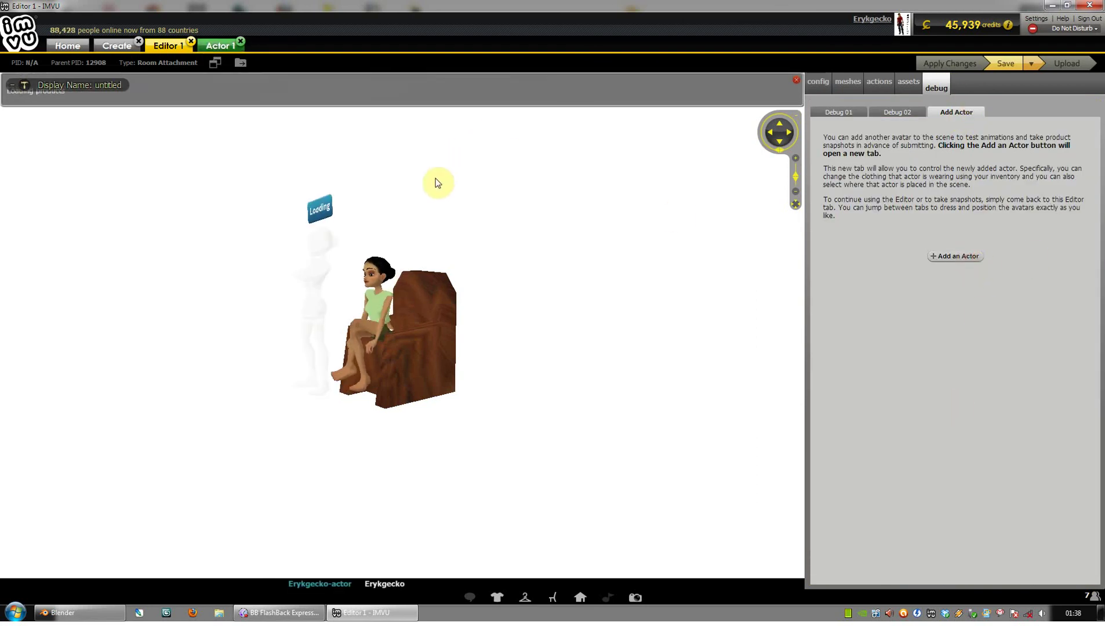
{"action": "left_click_drag", "start_coordinate": [282, 190], "coordinate": [196, 68]}
{"action": "left_click", "coordinate": [212, 46]}
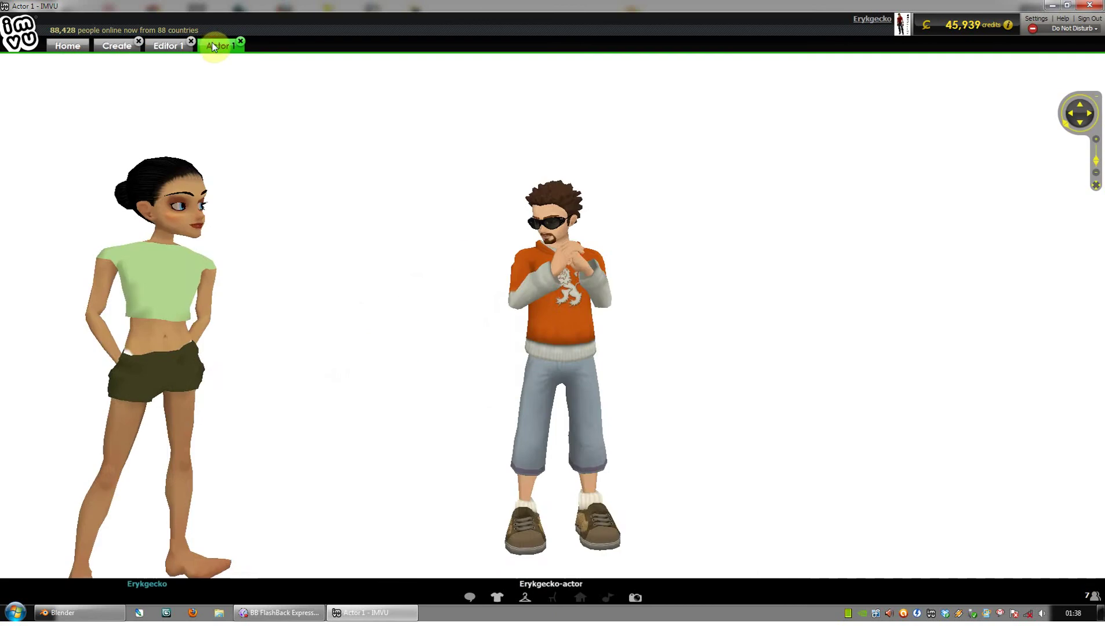
{"action": "scroll", "coordinate": [435, 265], "scroll_direction": "down", "scroll_amount": 5}
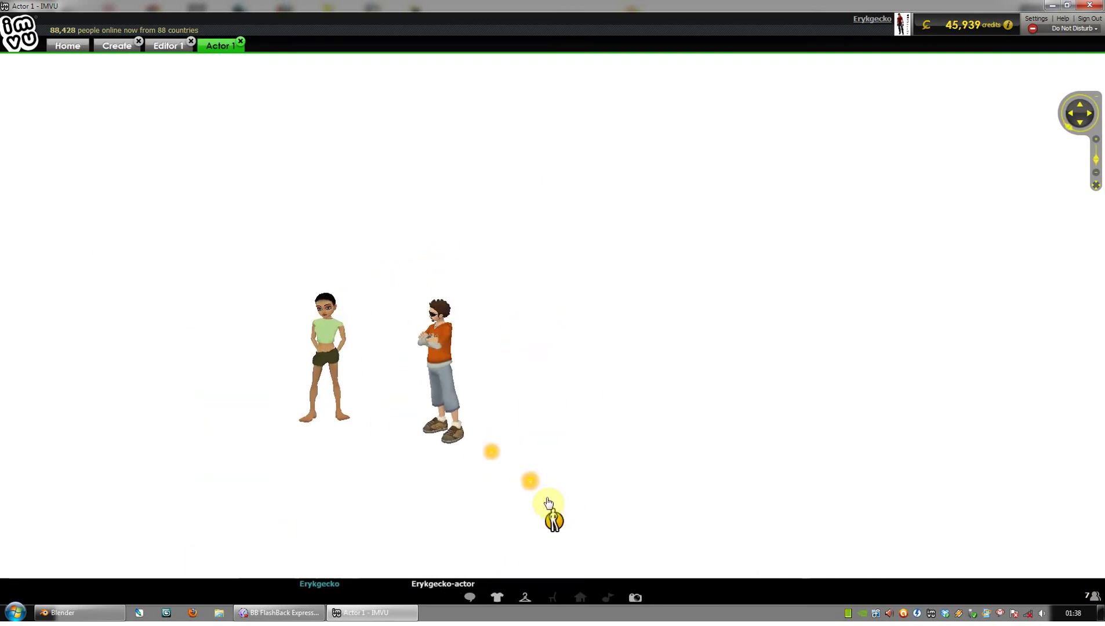
{"action": "left_click", "coordinate": [551, 510]}
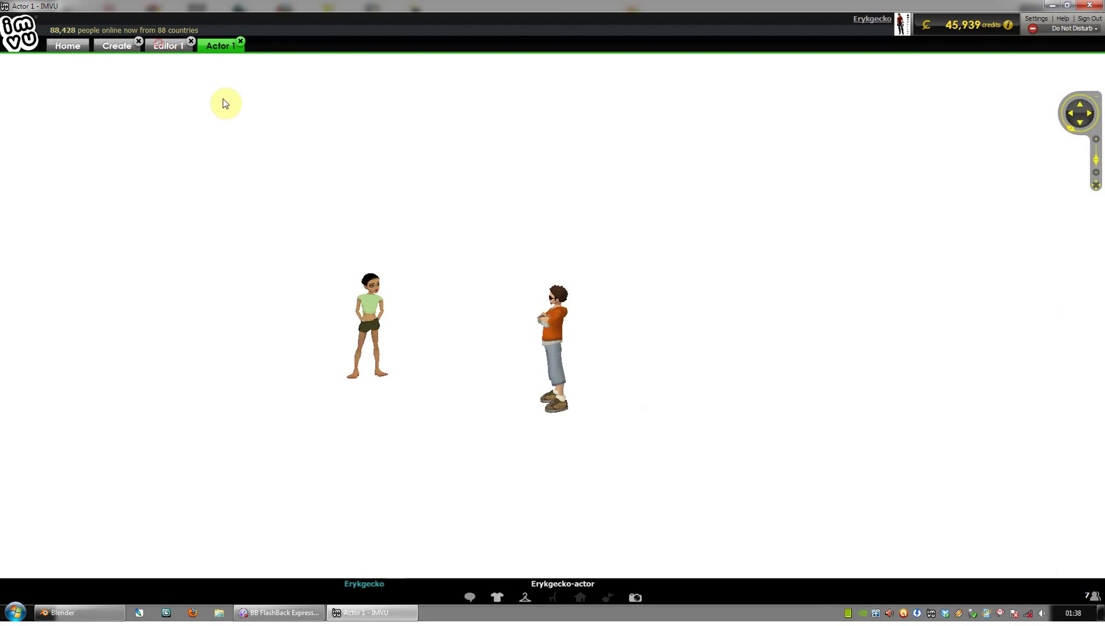
Reopen the product's configuration settings and seat the added actor on the chair from the actor's own view
{"action": "left_click", "coordinate": [168, 45]}
{"action": "left_click", "coordinate": [220, 46]}
{"action": "left_click", "coordinate": [173, 46]}
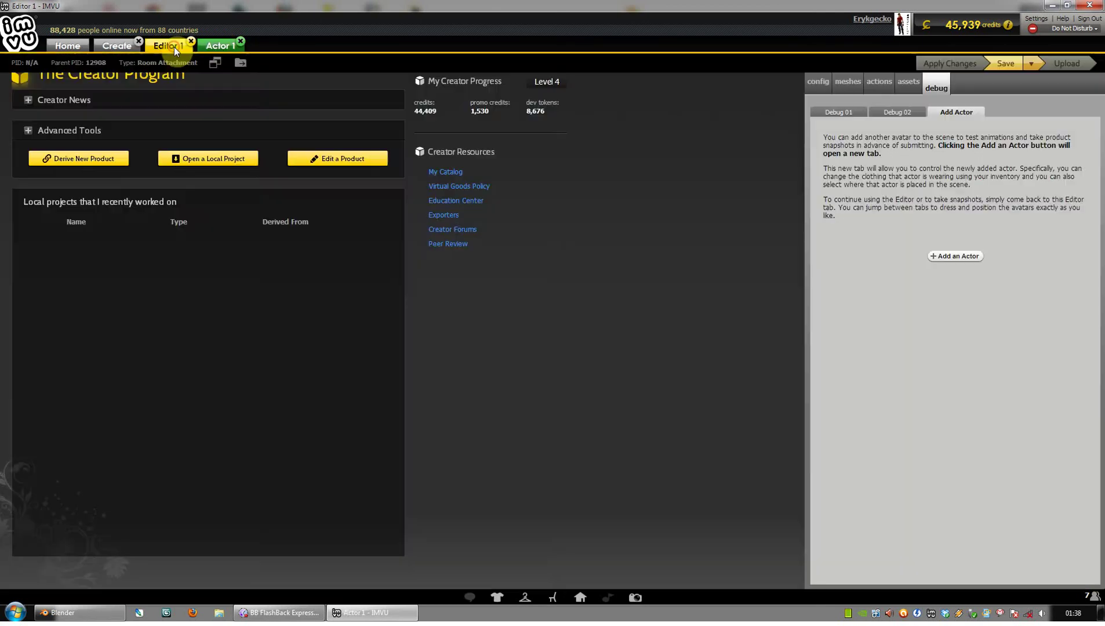
{"action": "left_click", "coordinate": [820, 85]}
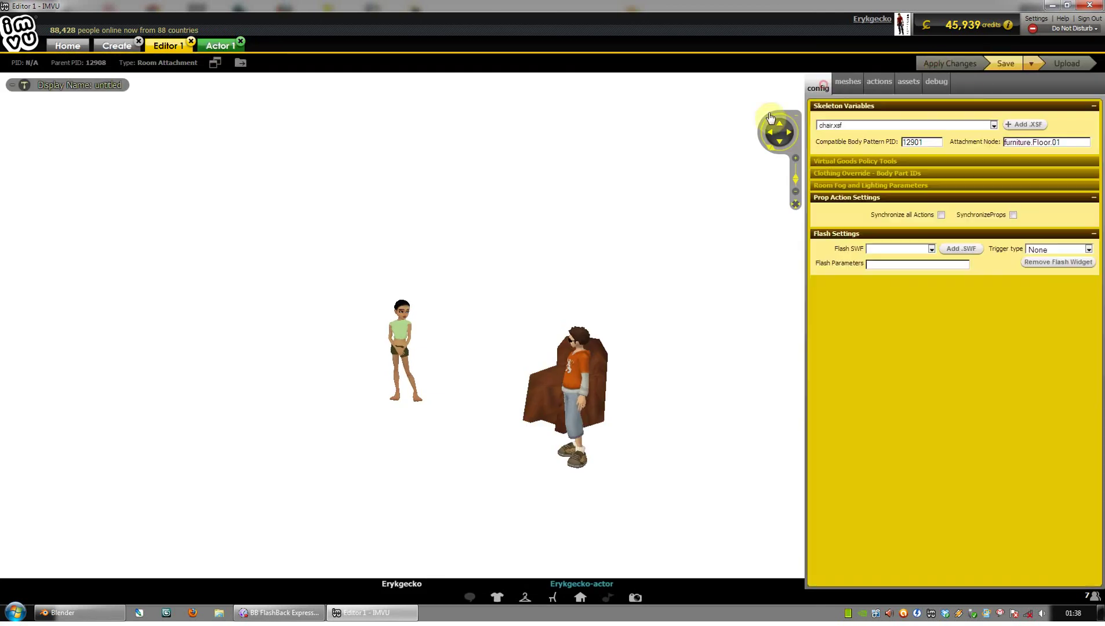
{"action": "left_click", "coordinate": [210, 46]}
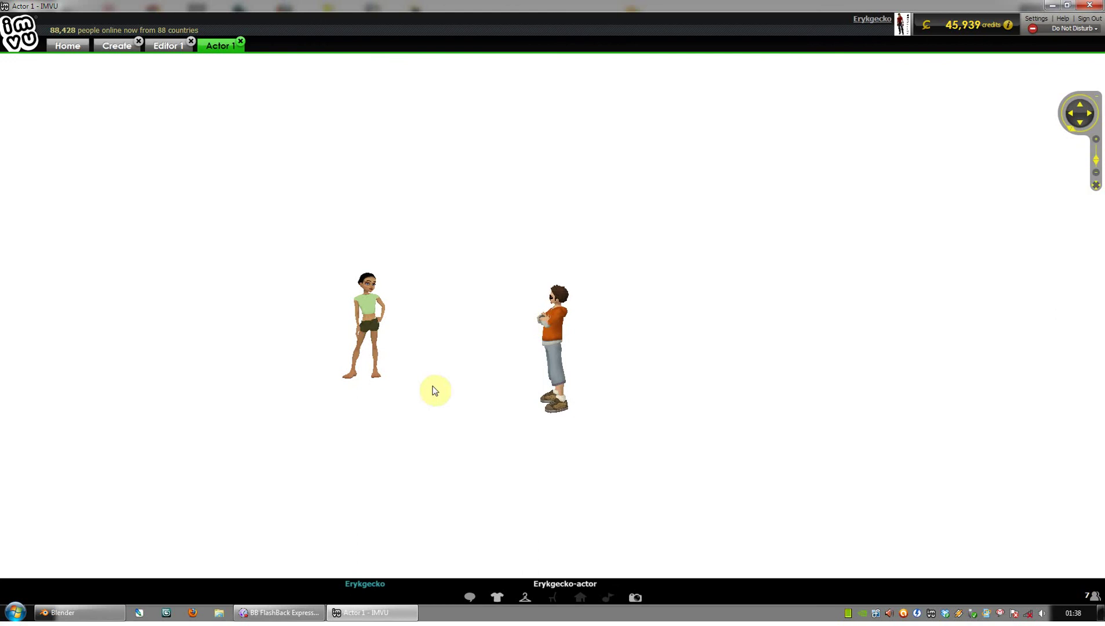
{"action": "left_click", "coordinate": [170, 47]}
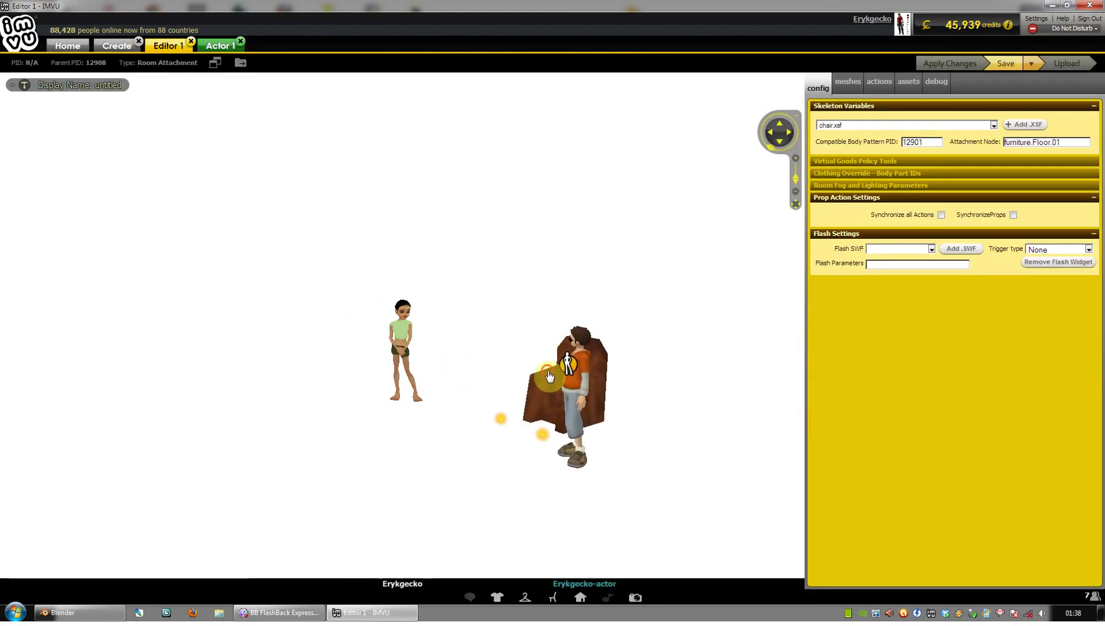
{"action": "left_click", "coordinate": [218, 46]}
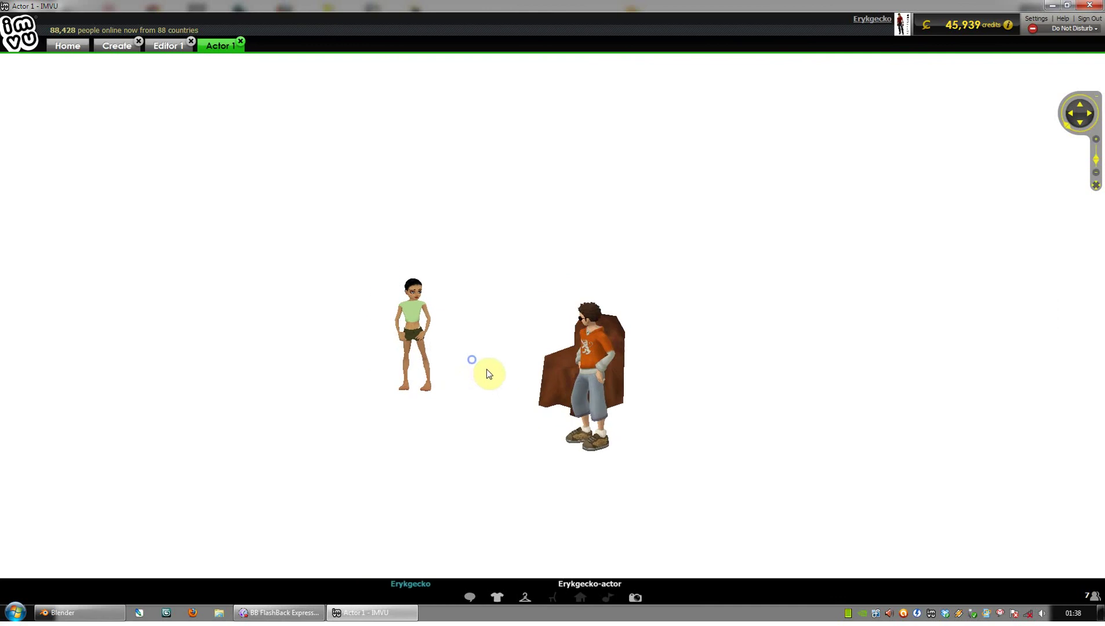
{"action": "left_click", "coordinate": [173, 46]}
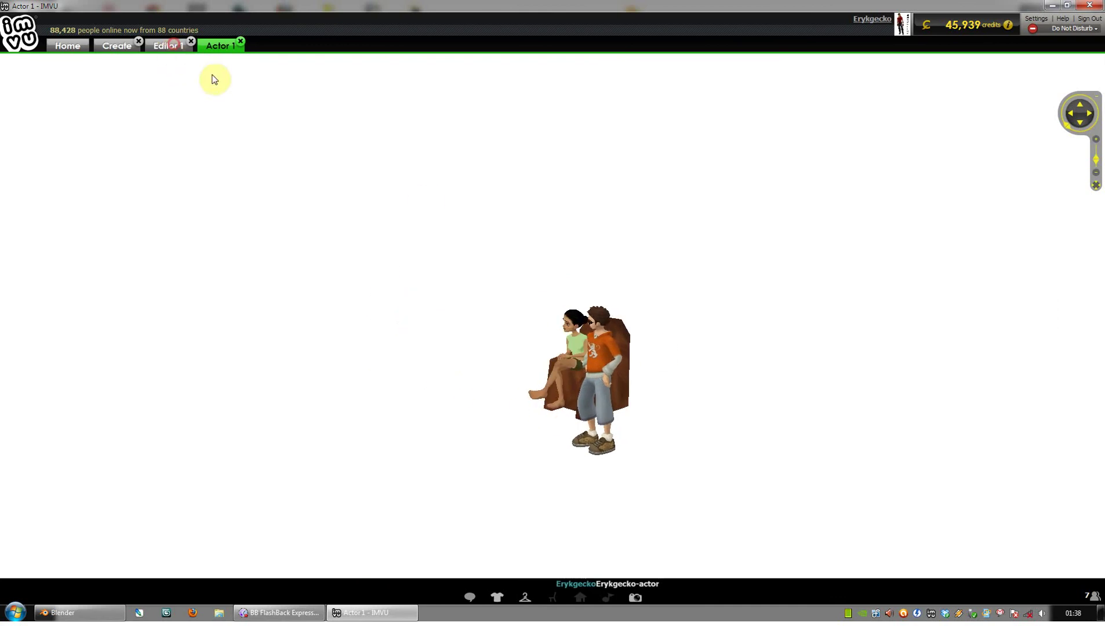
{"action": "left_click", "coordinate": [221, 45]}
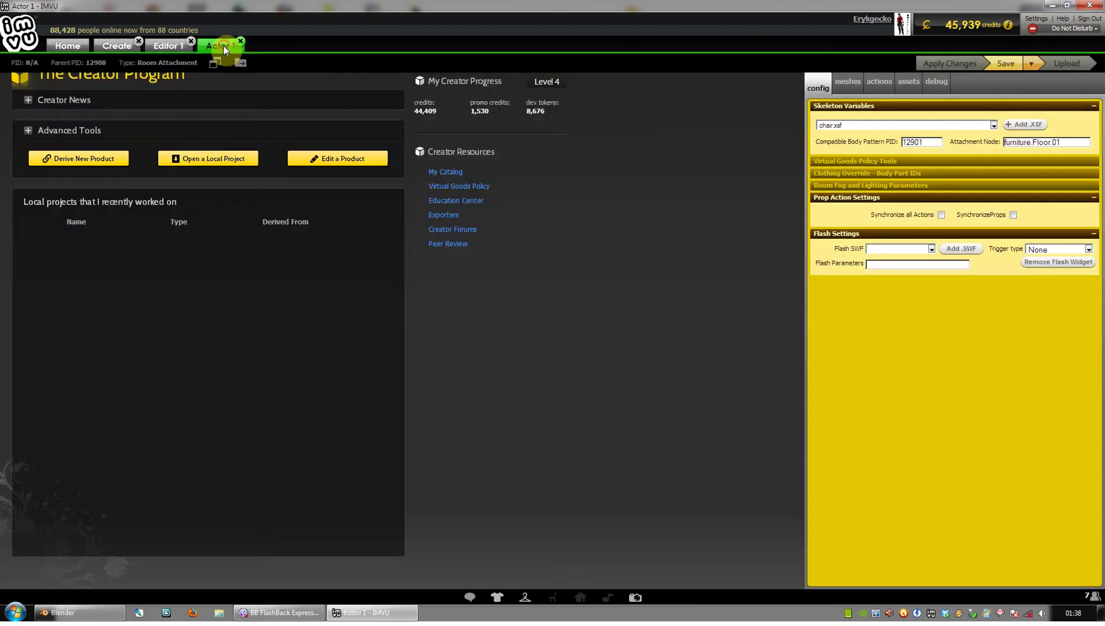
{"action": "left_click", "coordinate": [575, 351]}
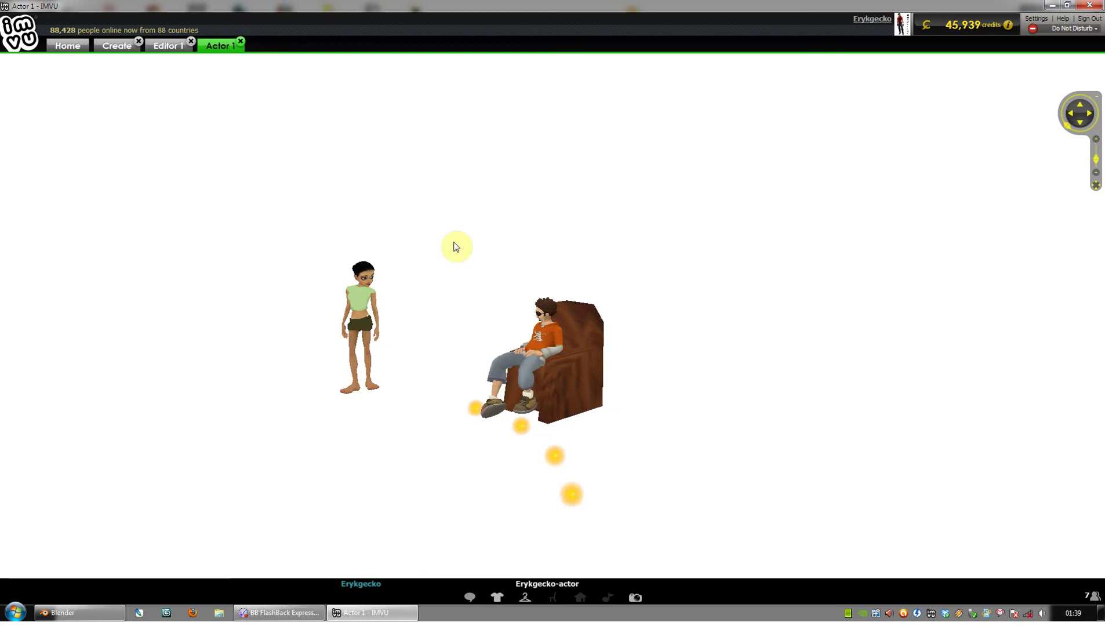
Play an interaction between the avatar and the seated actor in the editor view and inspect how they are positioned
{"action": "left_click", "coordinate": [165, 46]}
{"action": "left_click_drag", "start_coordinate": [420, 265], "coordinate": [391, 266]}
{"action": "left_click_drag", "start_coordinate": [525, 390], "coordinate": [572, 331]}
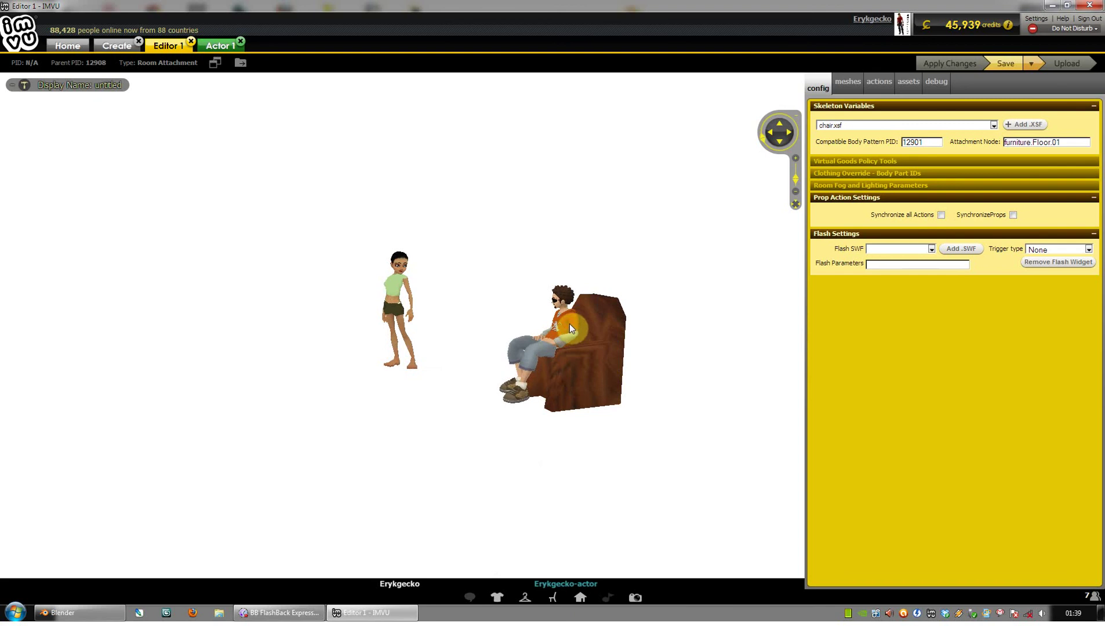
{"action": "left_click", "coordinate": [570, 325]}
{"action": "left_click", "coordinate": [640, 422]}
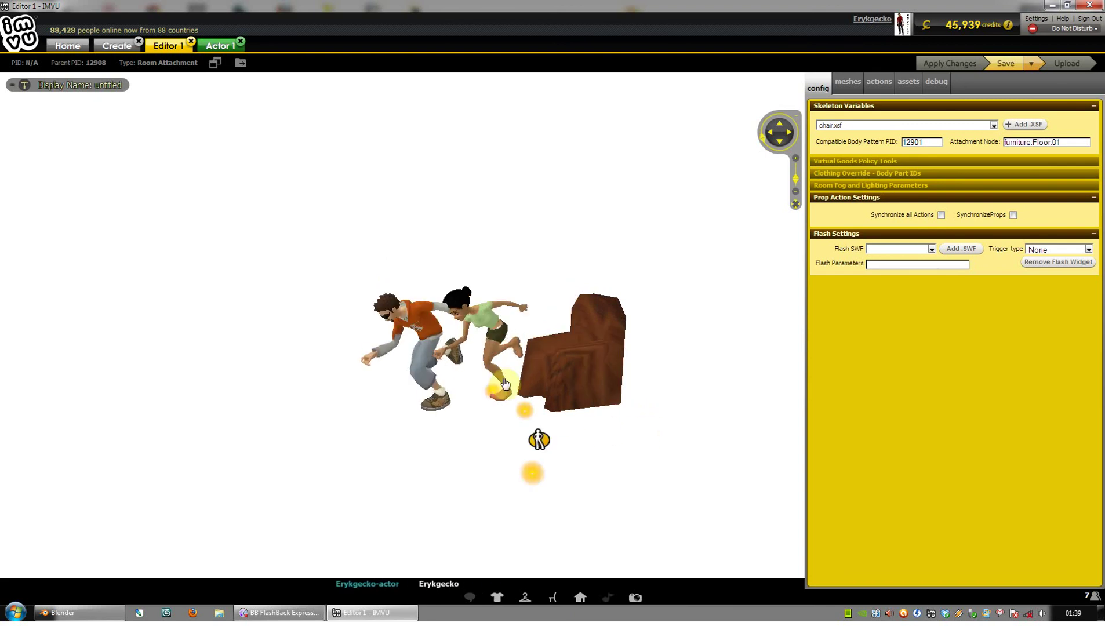
{"action": "left_click", "coordinate": [414, 482]}
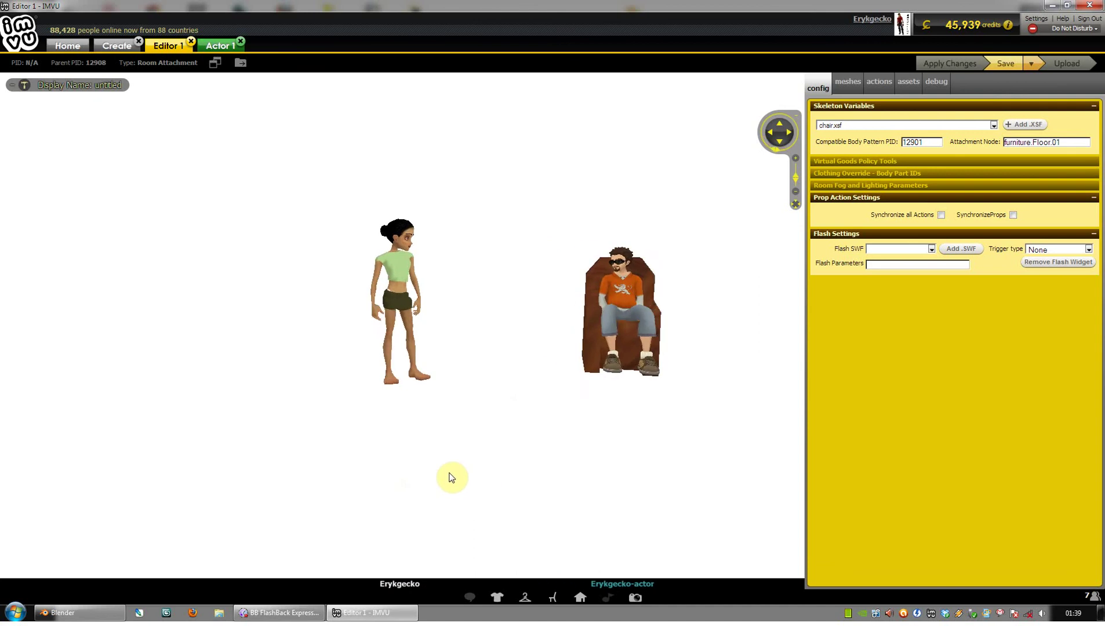
Switch to Blender and rotate the Catcher01.Standing cube 180 degrees about the Z axis
{"action": "left_click", "coordinate": [74, 613]}
{"action": "right_click", "coordinate": [268, 346]}
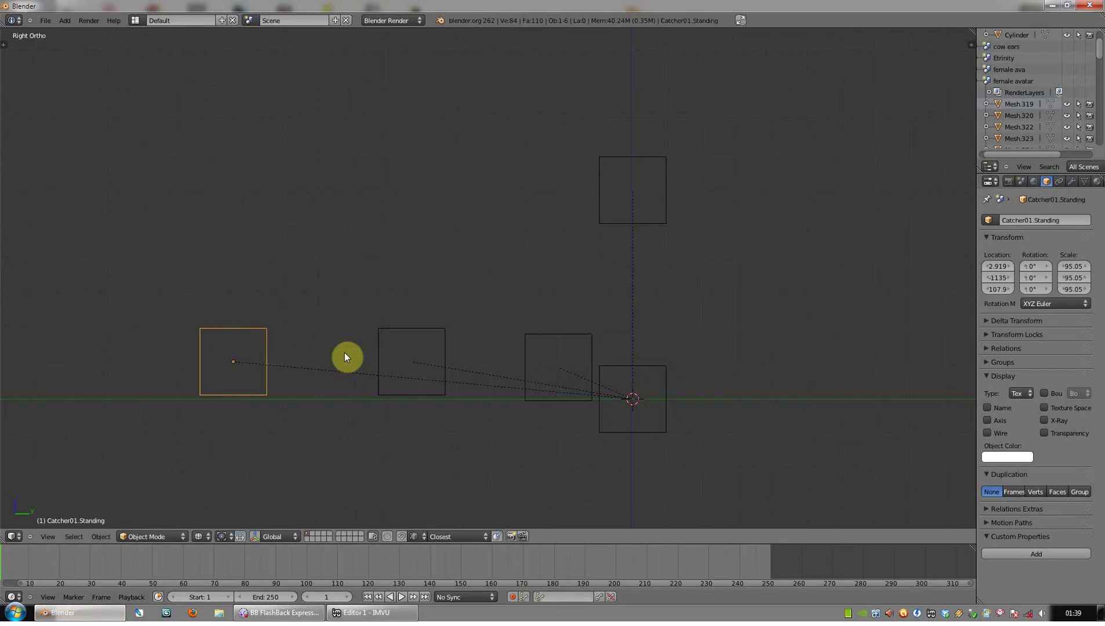
{"action": "key", "text": "KP_7"}
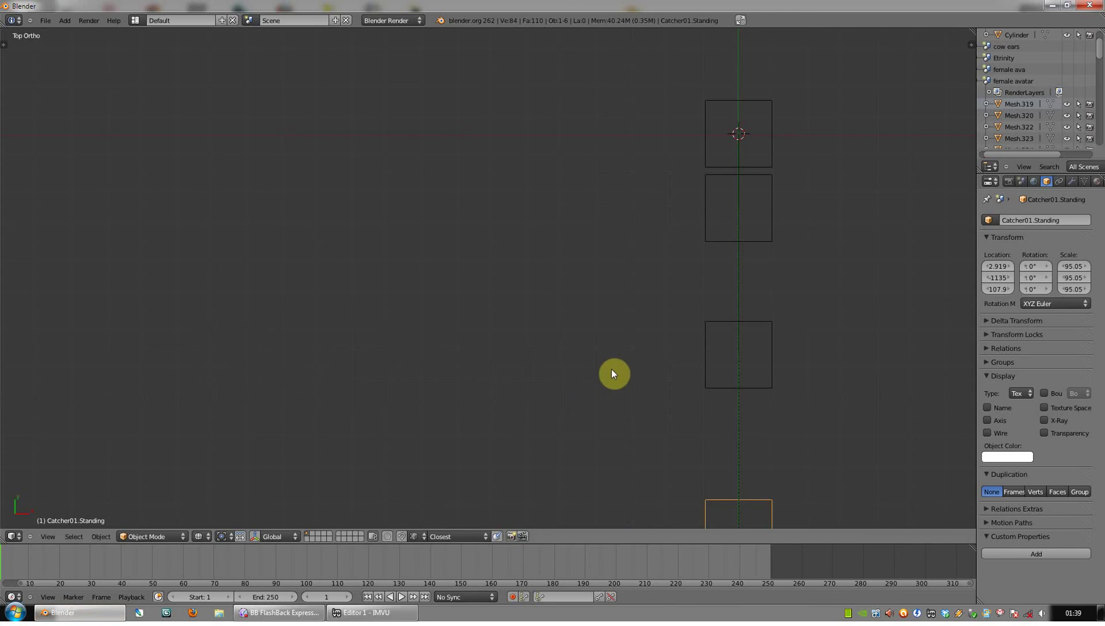
{"action": "middle_click_drag", "start_coordinate": [630, 382], "coordinate": [460, 259], "text": "shift"}
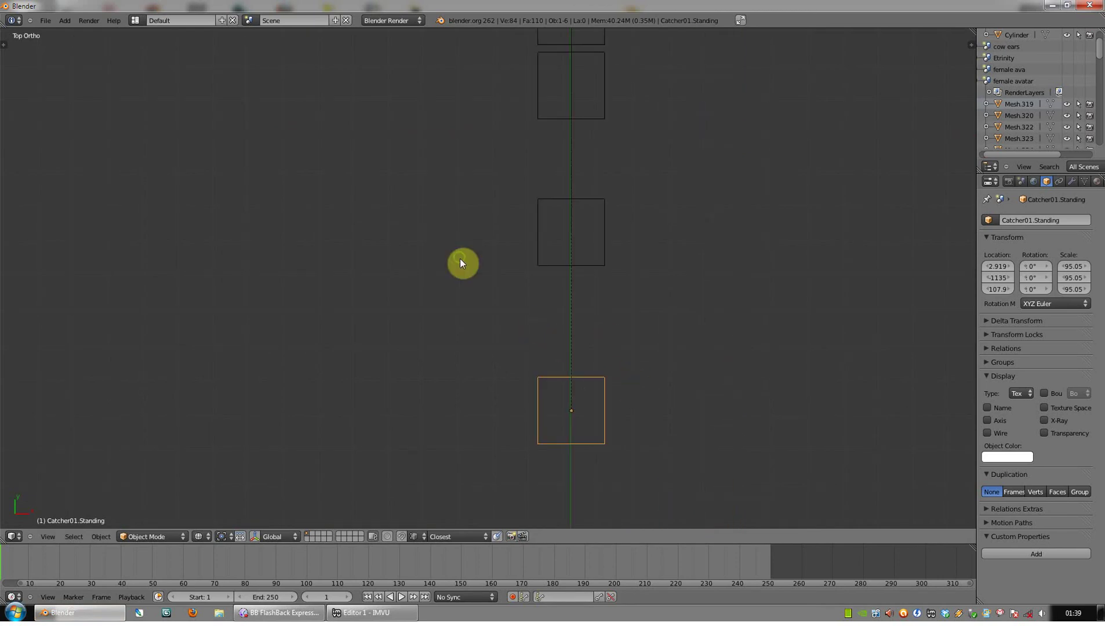
{"action": "type", "text": "rz180"}
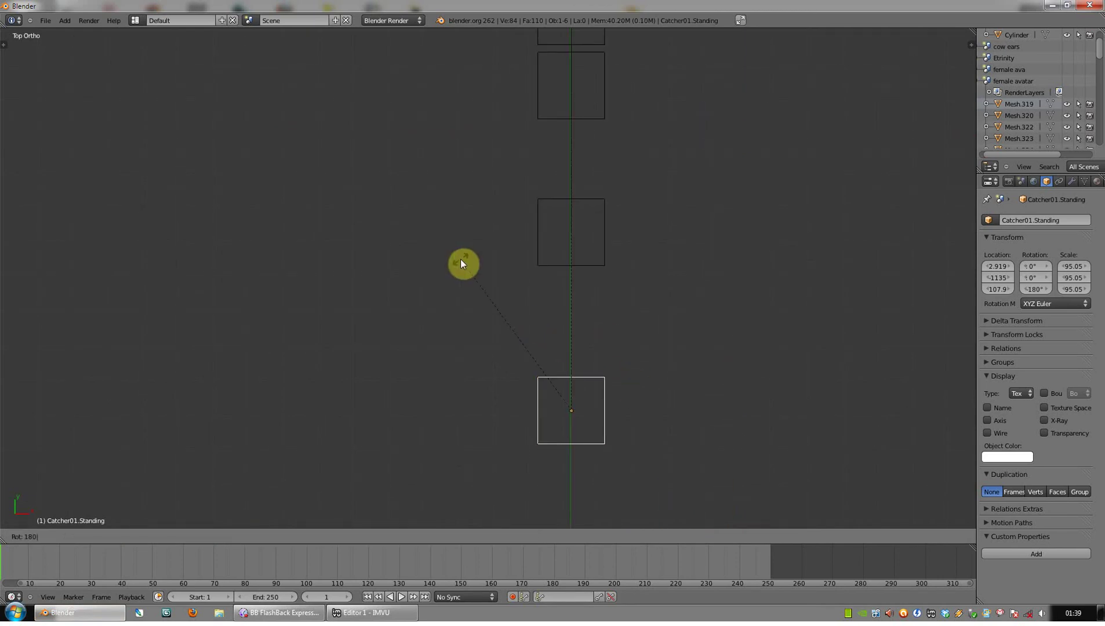
{"action": "key", "text": "Return"}
Export the rotated skeleton from the Root cube as IMVU XSF, overwriting chair.xsf in the Blender Export folder
{"action": "middle_click_drag", "start_coordinate": [619, 265], "coordinate": [526, 222]}
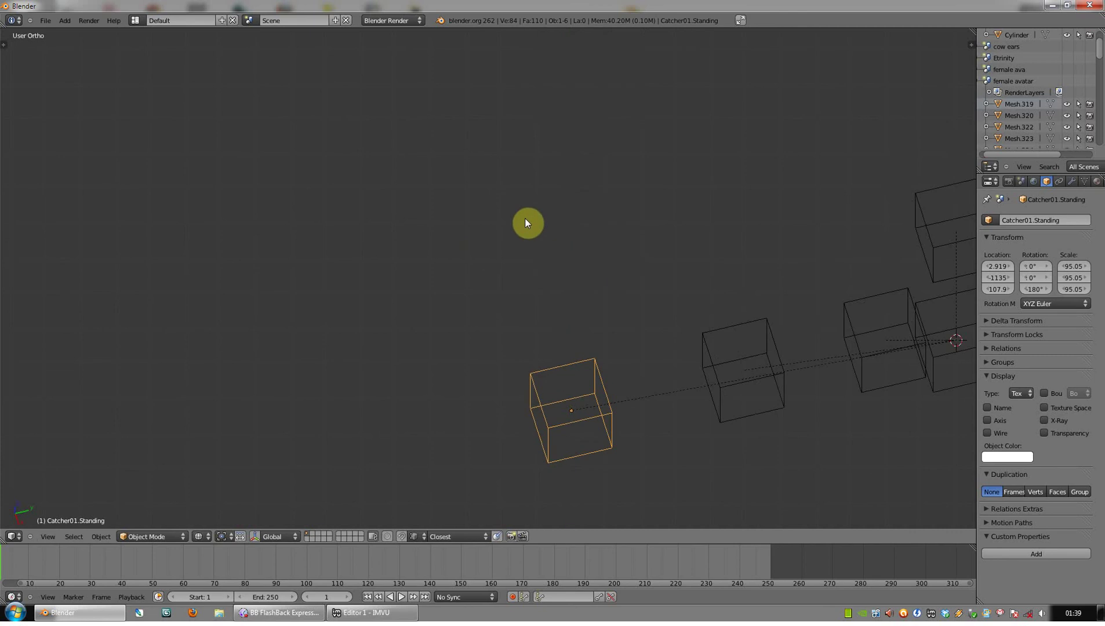
{"action": "middle_click_drag", "start_coordinate": [786, 375], "coordinate": [842, 336], "text": "shift"}
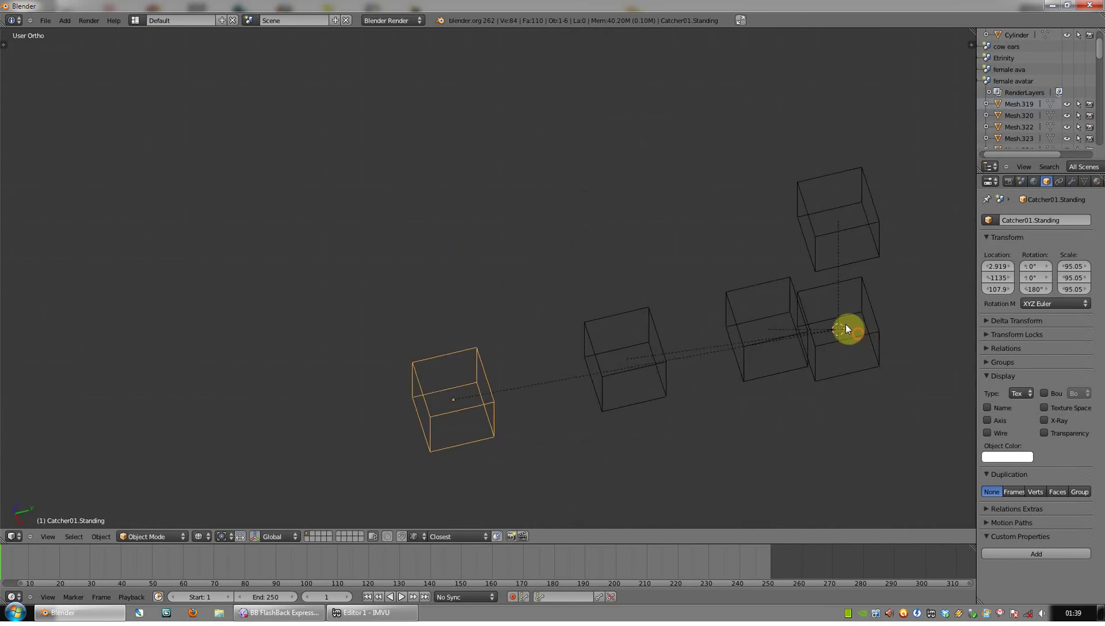
{"action": "right_click", "coordinate": [845, 328]}
{"action": "left_click", "coordinate": [46, 21]}
{"action": "left_click", "coordinate": [45, 177]}
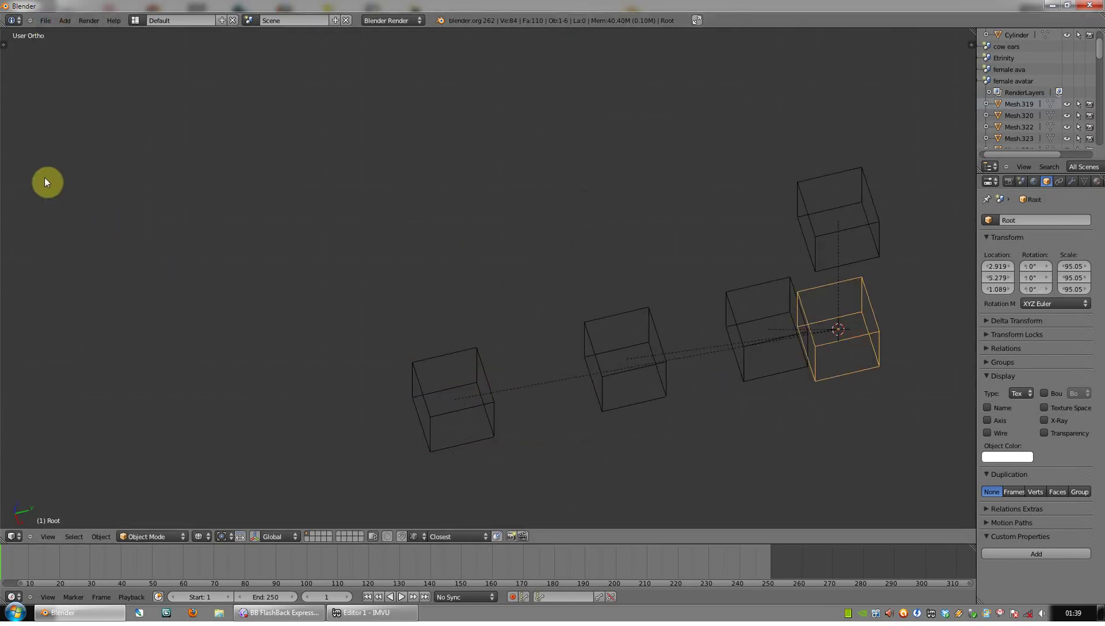
{"action": "left_click", "coordinate": [45, 20]}
{"action": "mouse_move", "coordinate": [61, 208]}
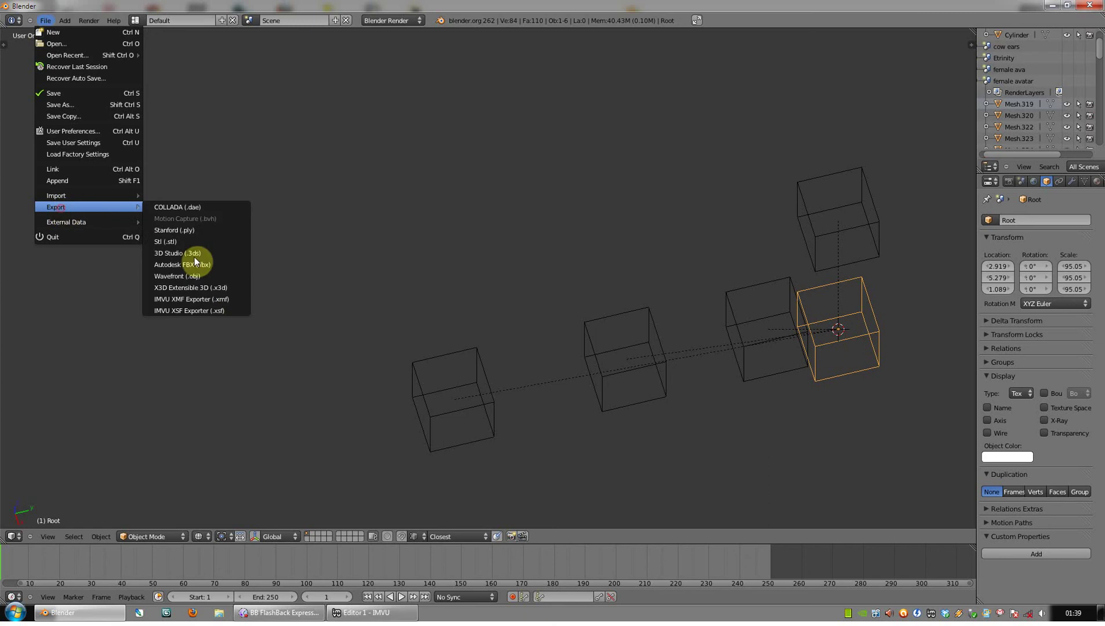
{"action": "left_click", "coordinate": [217, 312]}
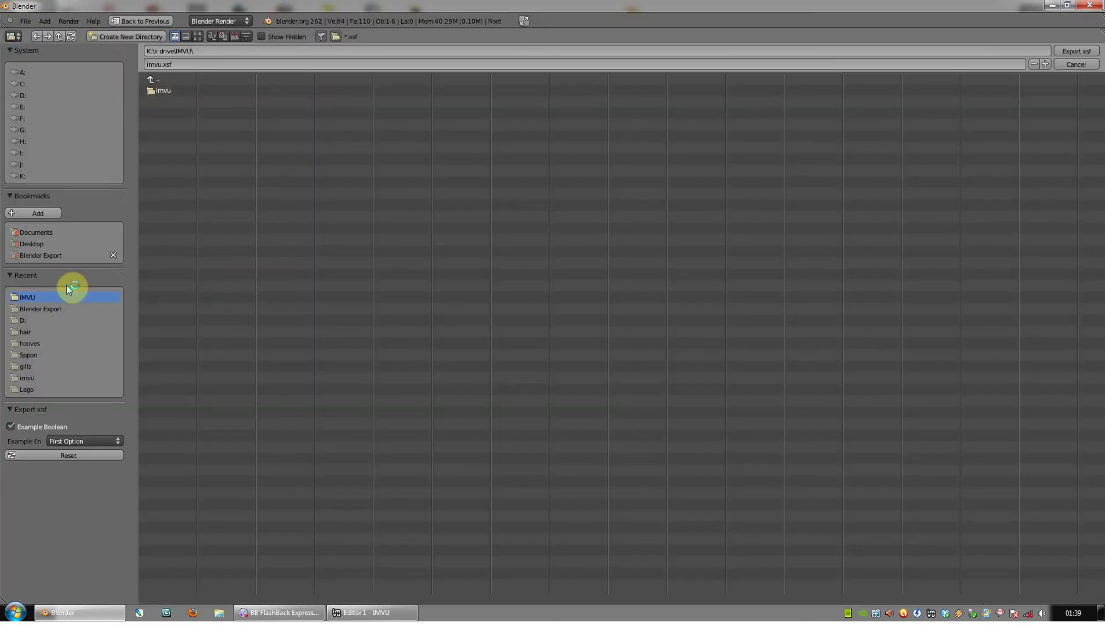
{"action": "left_click", "coordinate": [51, 308]}
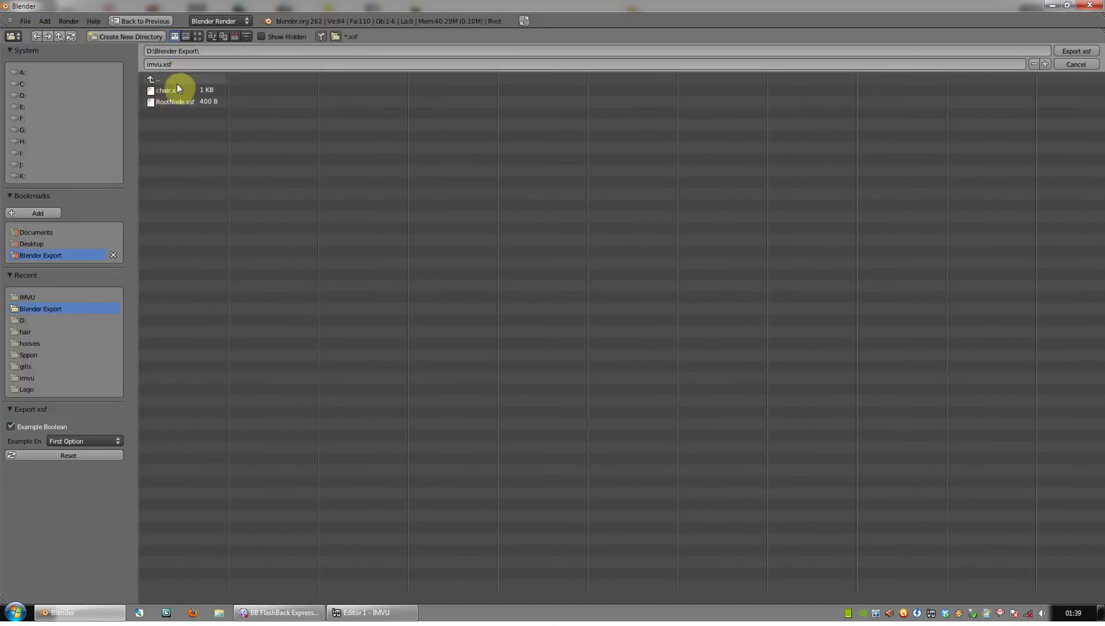
{"action": "double_click", "coordinate": [173, 90]}
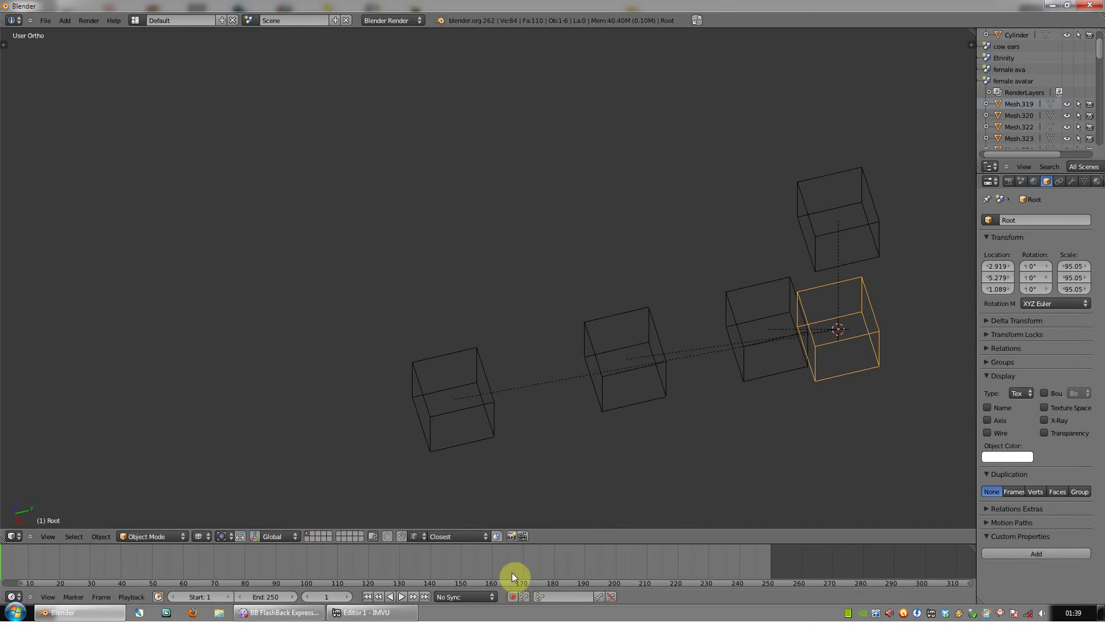
Switch to the IMVU editor, reload chair.xsf as the product's skeleton, and apply the changes
{"action": "left_click", "coordinate": [359, 613]}
{"action": "left_click", "coordinate": [1019, 125]}
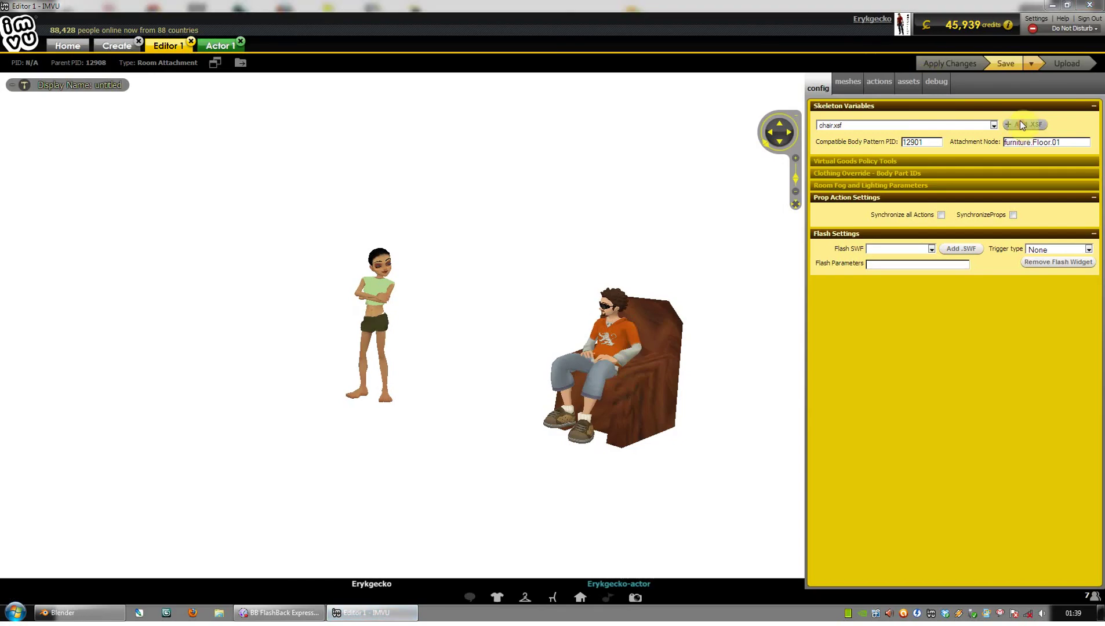
{"action": "double_click", "coordinate": [208, 116]}
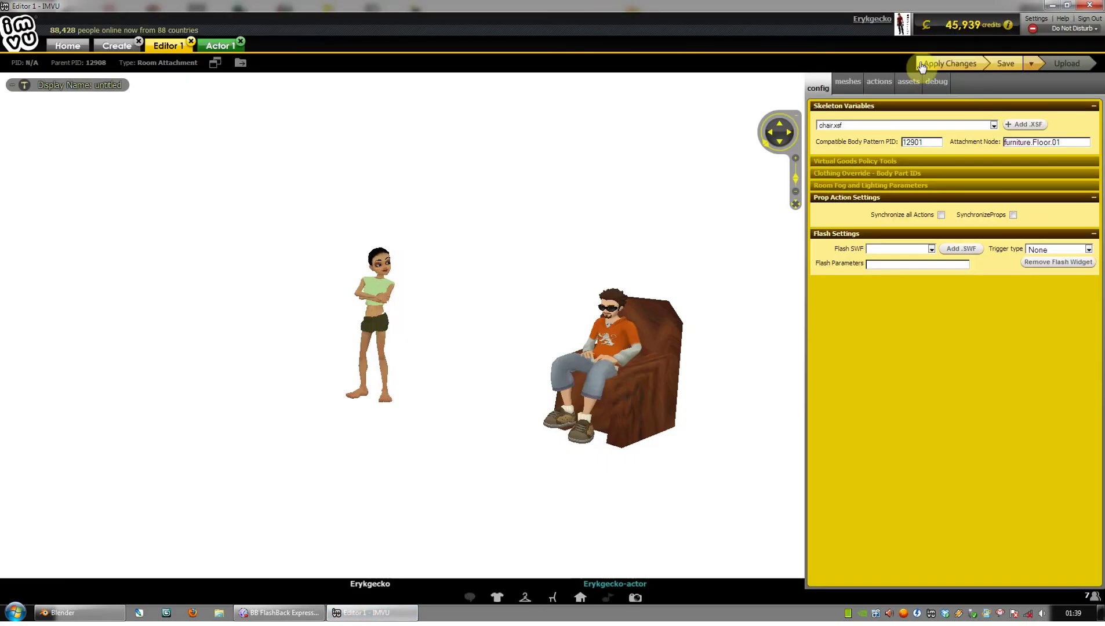
{"action": "left_click", "coordinate": [938, 63]}
Seat the added actor on the chair again from its own view and return to the editor view
{"action": "left_click", "coordinate": [210, 50]}
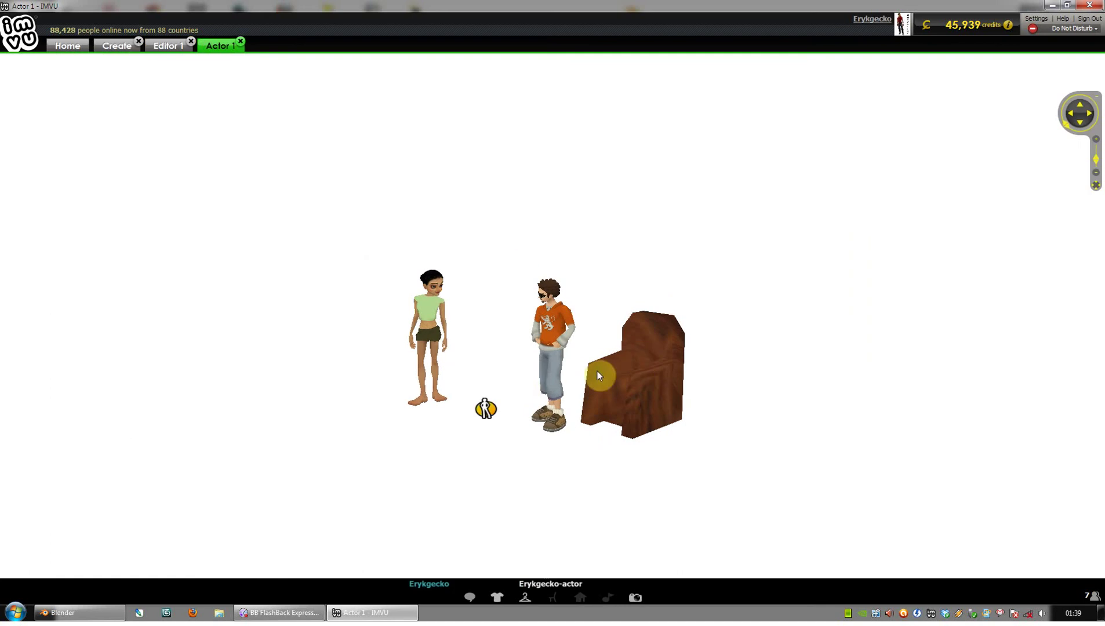
{"action": "left_click", "coordinate": [643, 355]}
{"action": "left_click", "coordinate": [155, 49]}
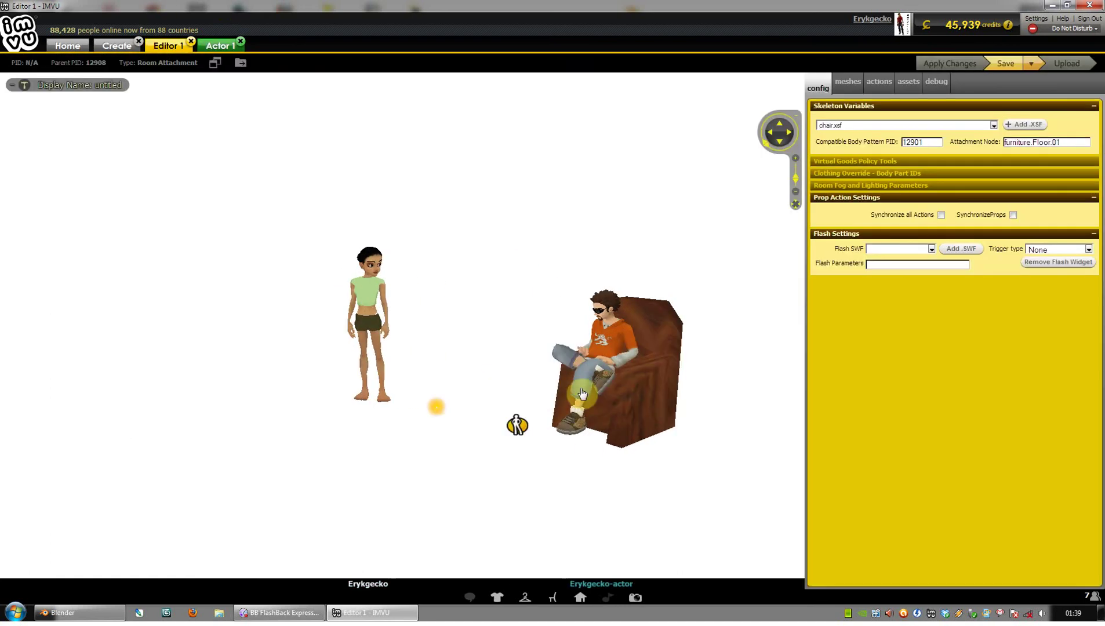
Play an action with the seated actor and inspect both avatars and the chair from several angles
{"action": "left_click", "coordinate": [613, 348]}
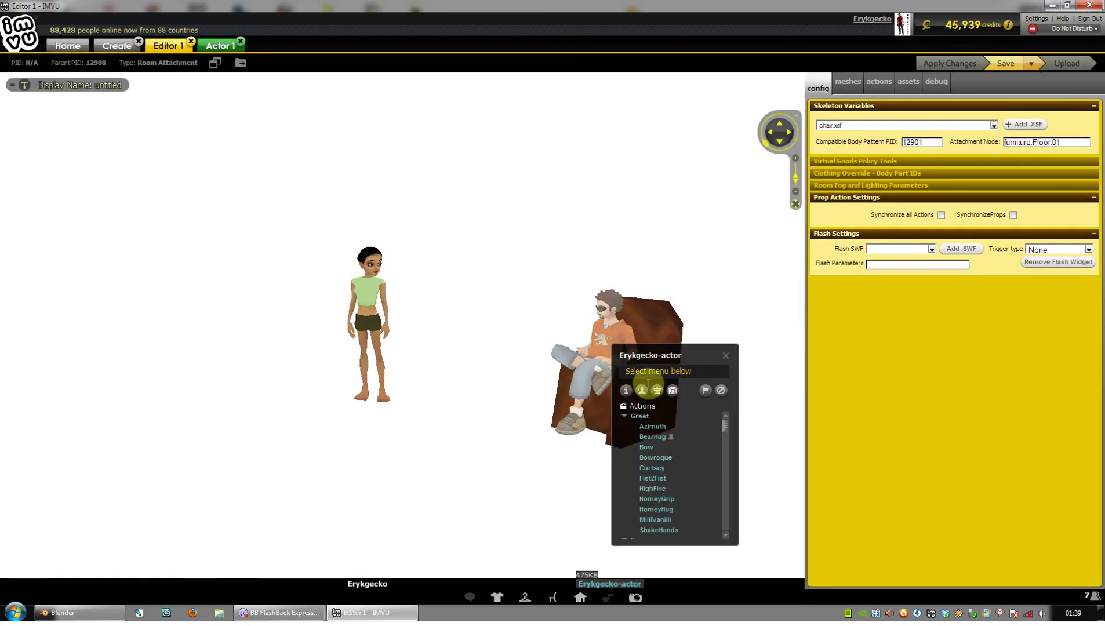
{"action": "left_click", "coordinate": [656, 425]}
{"action": "mouse_move", "coordinate": [642, 420]}
{"action": "left_mouse_down"}
{"action": "mouse_move", "coordinate": [567, 420]}
{"action": "mouse_move", "coordinate": [683, 418]}
{"action": "mouse_move", "coordinate": [604, 416]}
{"action": "mouse_move", "coordinate": [634, 415]}
{"action": "left_mouse_up"}
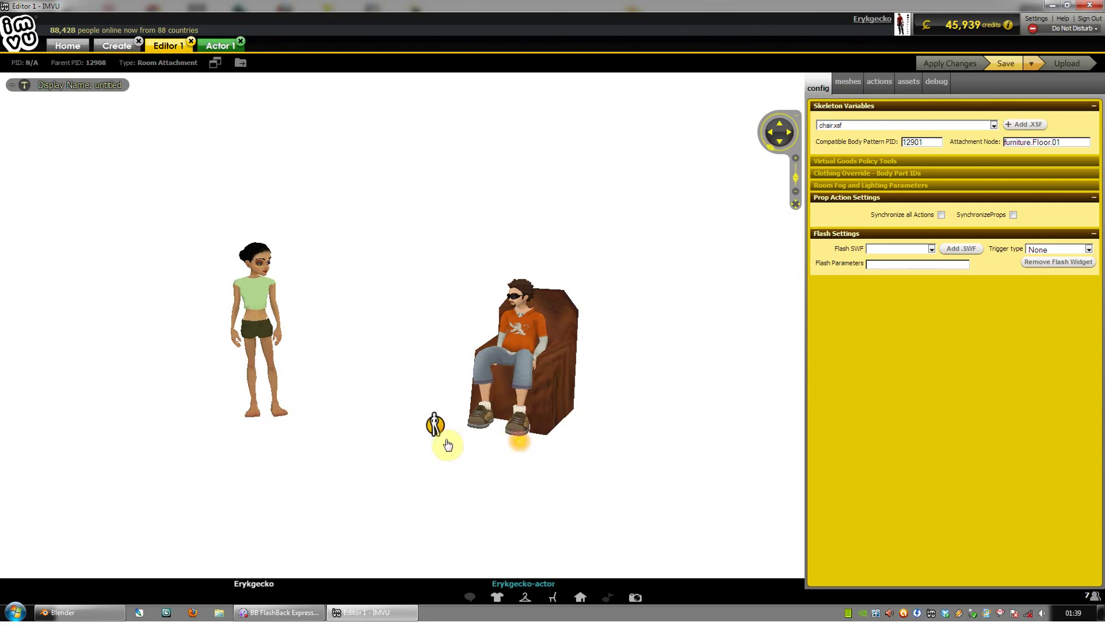
{"action": "left_click_drag", "start_coordinate": [545, 494], "coordinate": [495, 459]}
{"action": "scroll", "coordinate": [495, 459], "scroll_direction": "down", "scroll_amount": 5}
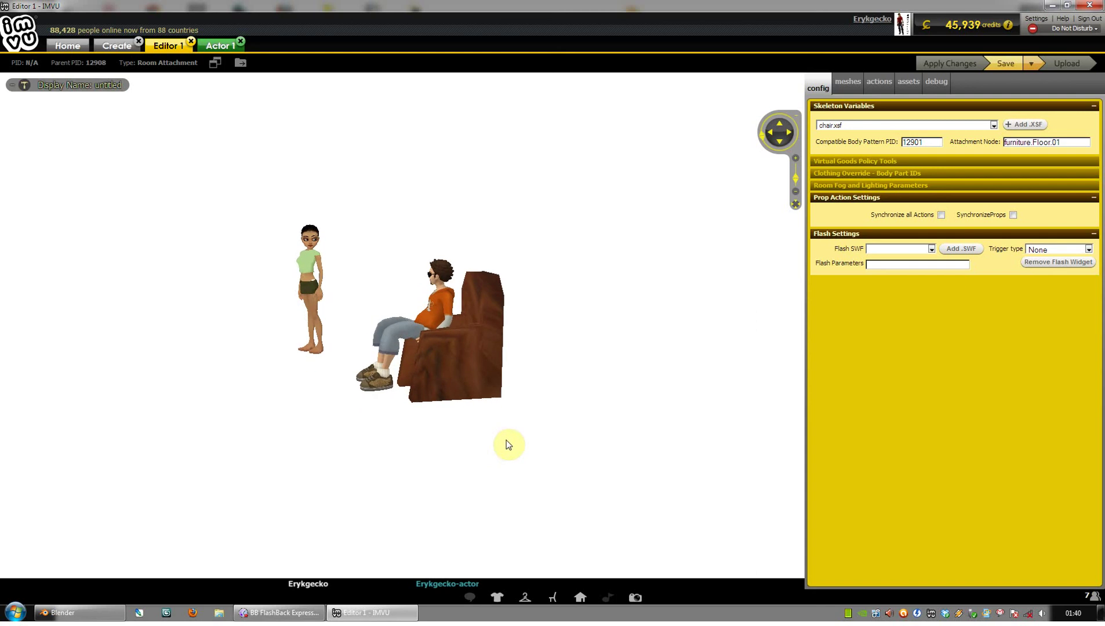
{"action": "left_click_drag", "start_coordinate": [505, 382], "coordinate": [522, 397]}
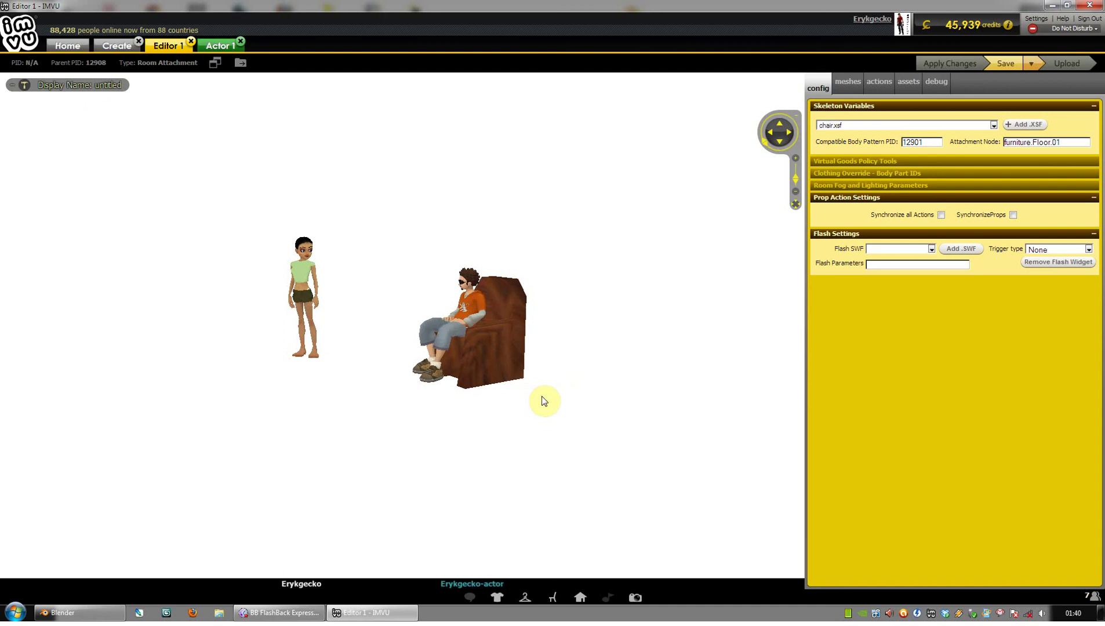